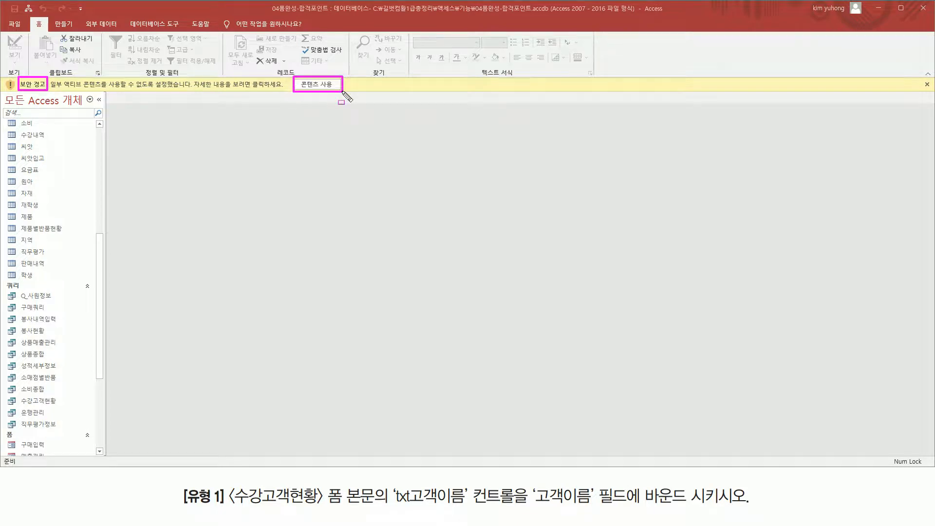
Step: Enable the blocked active content of the database
click(315, 86)
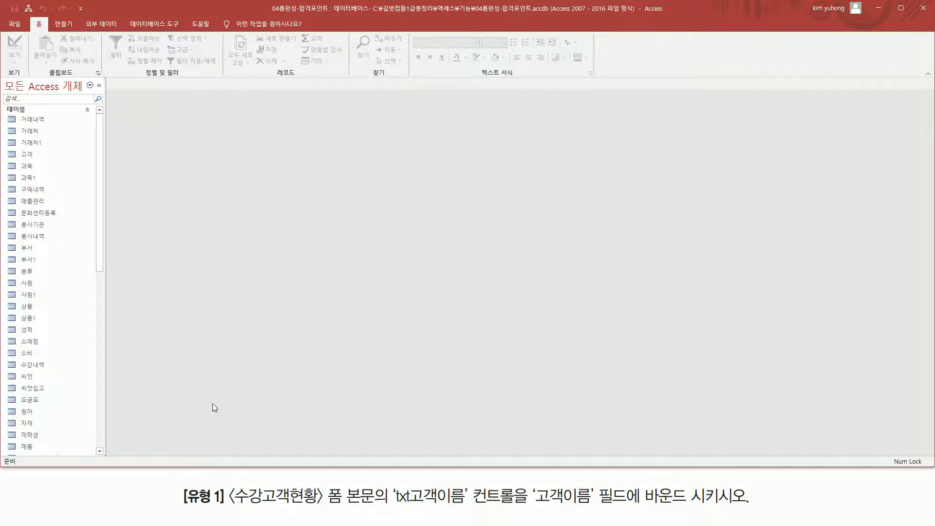
drag(183, 506, 468, 506)
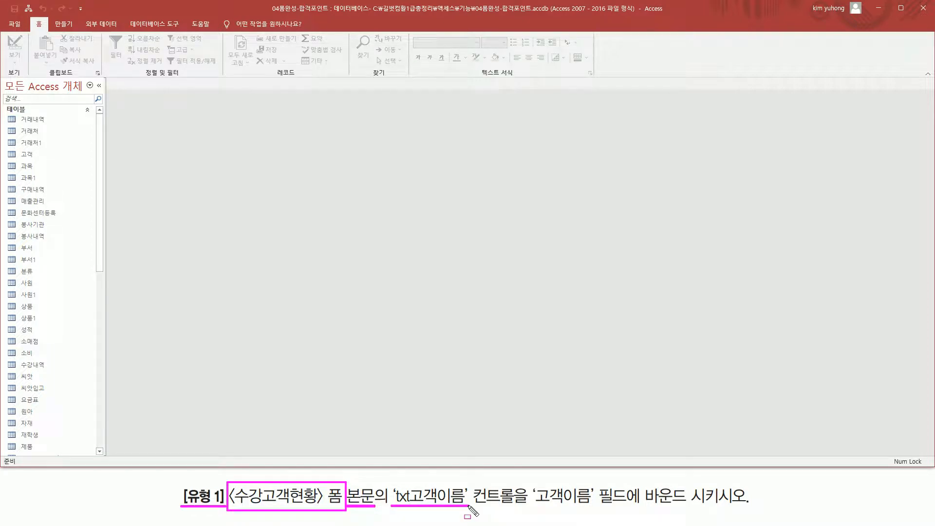
drag(534, 507, 592, 506)
drag(5, 102, 30, 116)
key(Escape)
Step: Open the 수강고객현황 form from the list of forms to view its records
drag(101, 152, 104, 313)
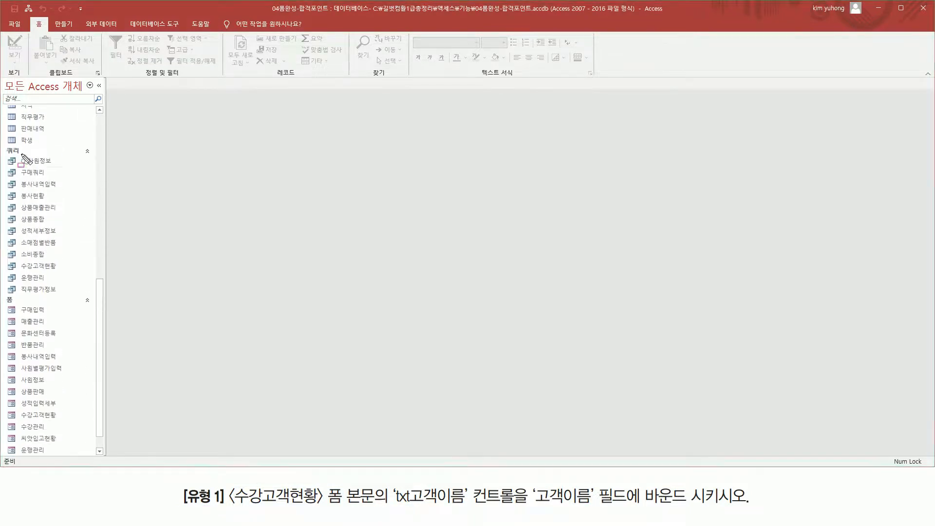
drag(5, 143, 24, 156)
drag(4, 291, 20, 305)
key(Escape)
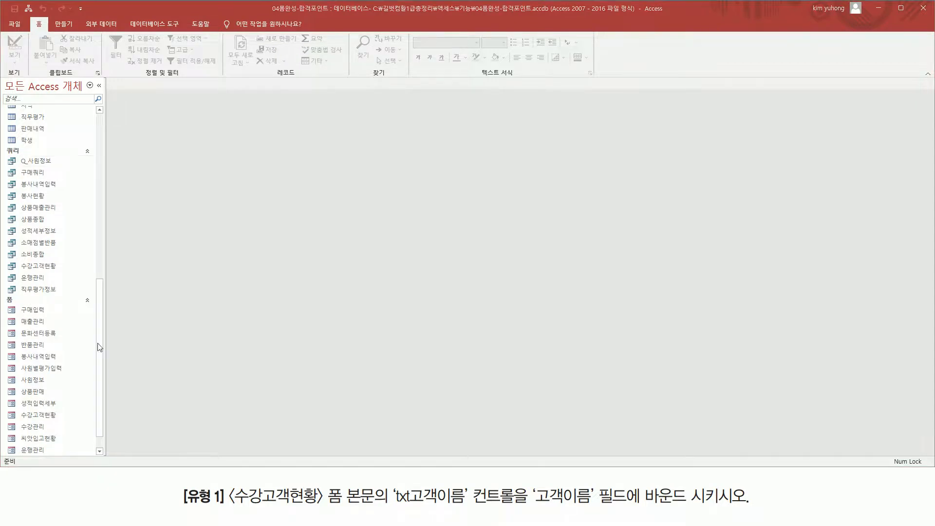
drag(102, 357, 106, 389)
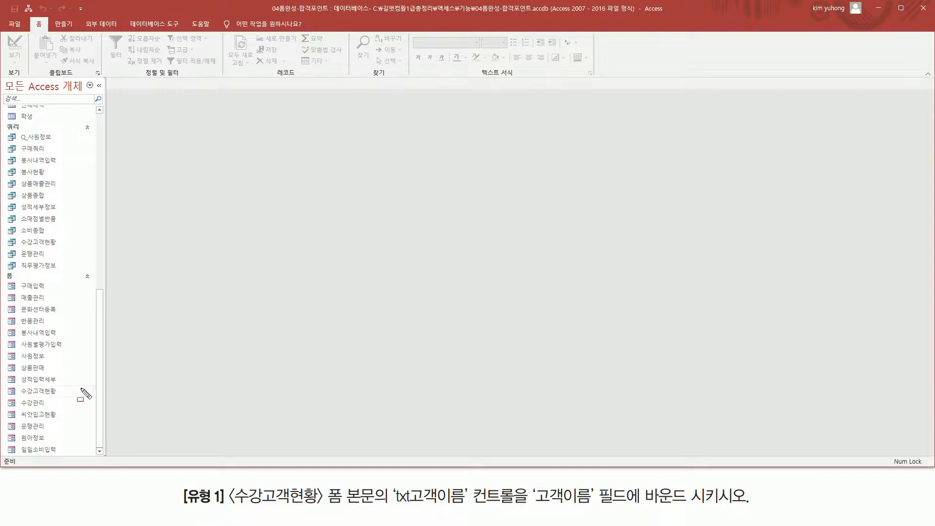
drag(17, 383, 68, 404)
key(Escape)
click(45, 394)
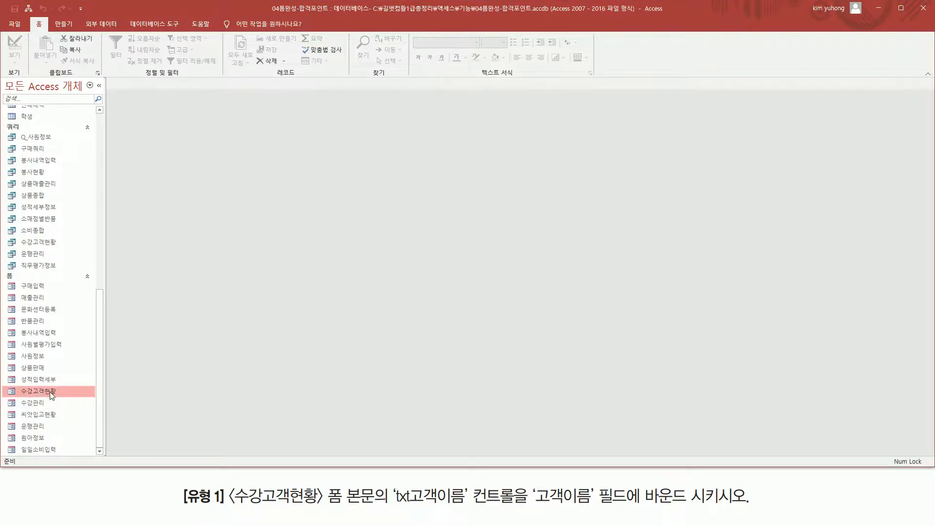
double_click(45, 393)
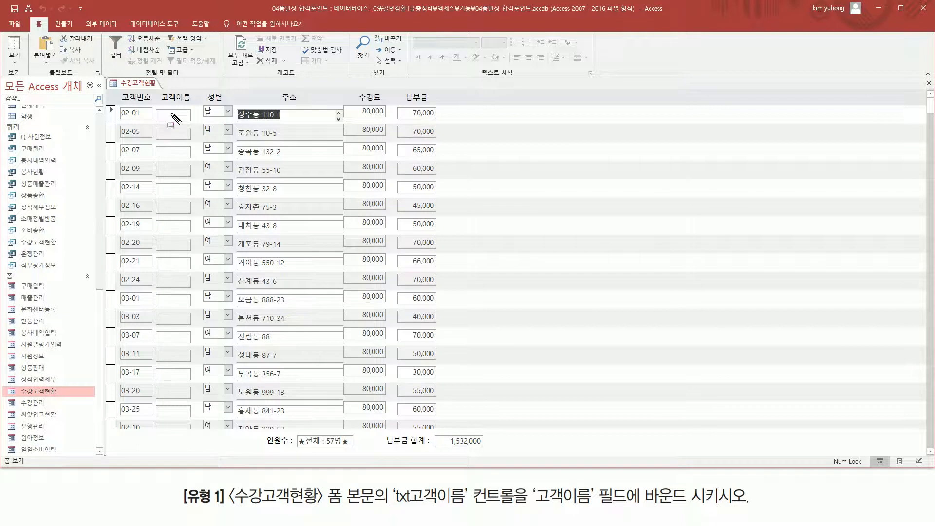
drag(161, 106, 192, 427)
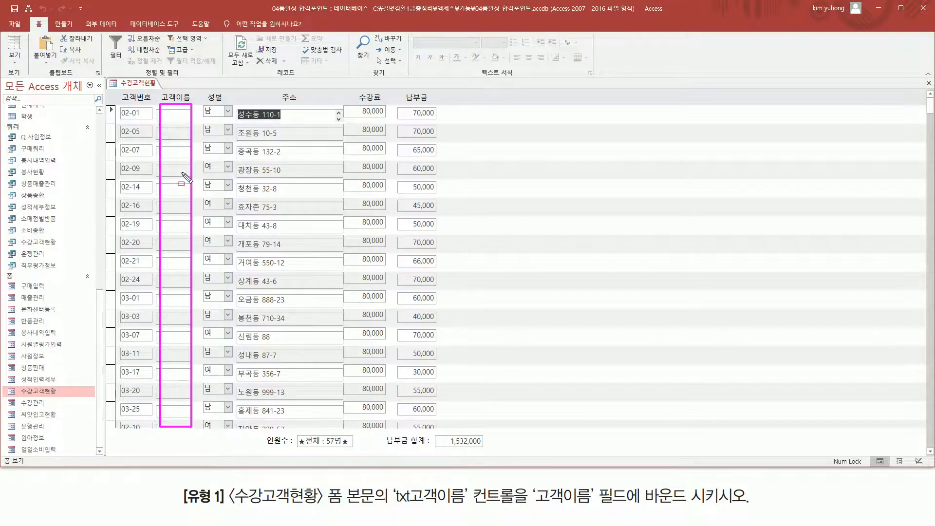
Step: Switch the 수강고객현황 form to Design View
right_click(147, 86)
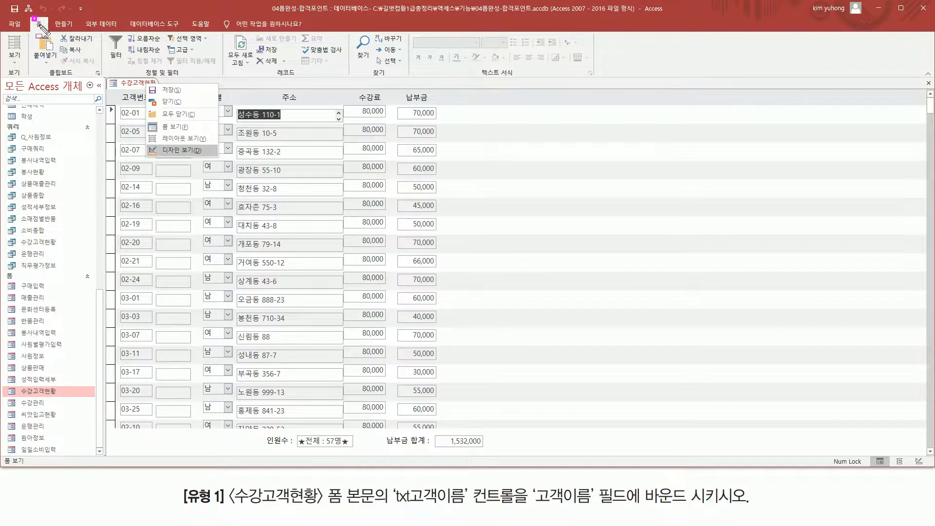
click(15, 59)
click(15, 63)
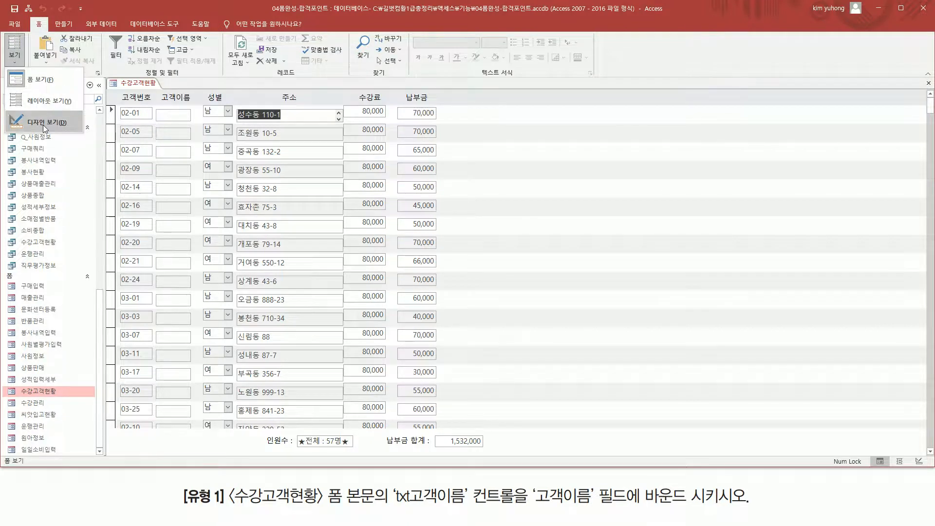
click(36, 395)
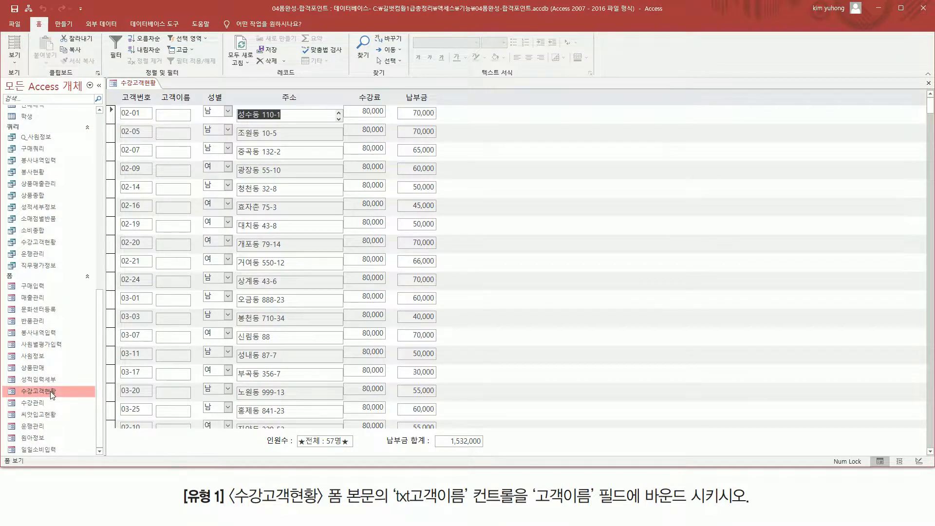
right_click(51, 390)
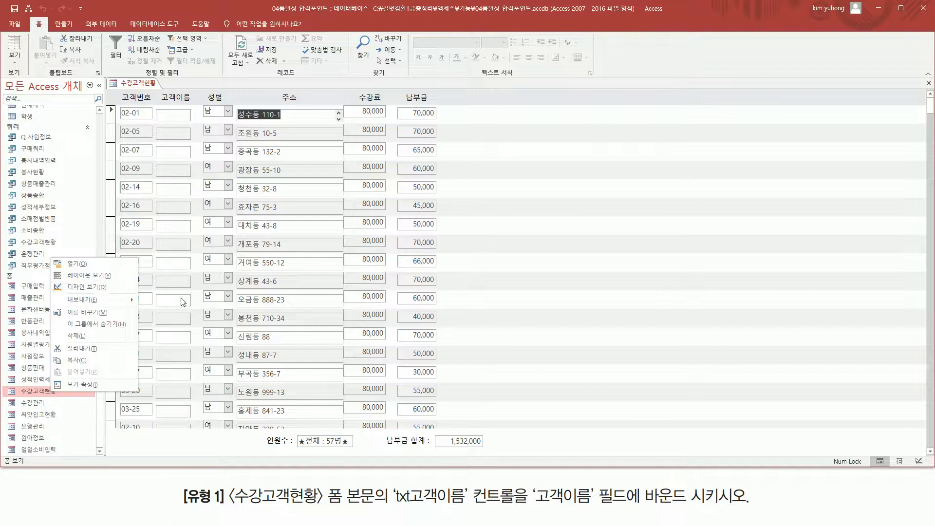
click(96, 287)
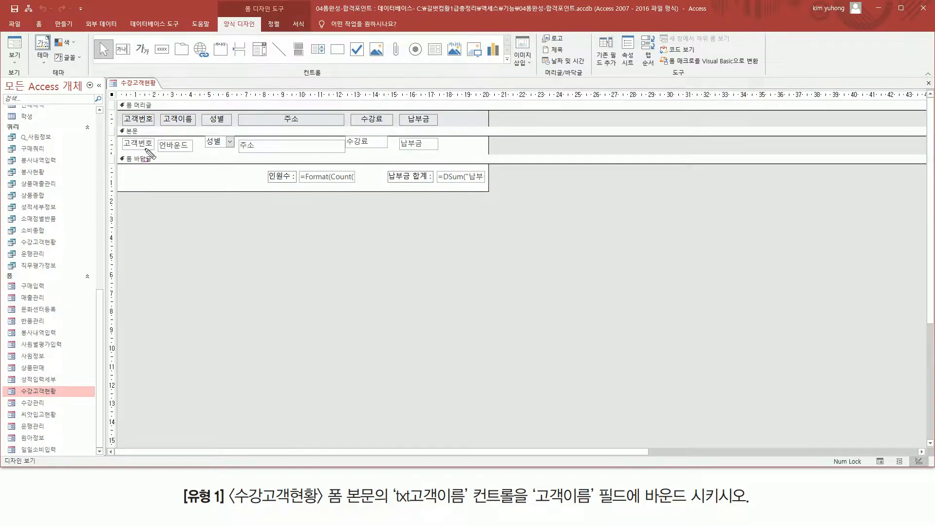
Step: Open the property sheet of the unbound txt고객이름 text box in the form's detail section
mouse_move(119, 110)
mouse_down()
mouse_move(211, 127)
mouse_move(444, 126)
mouse_up()
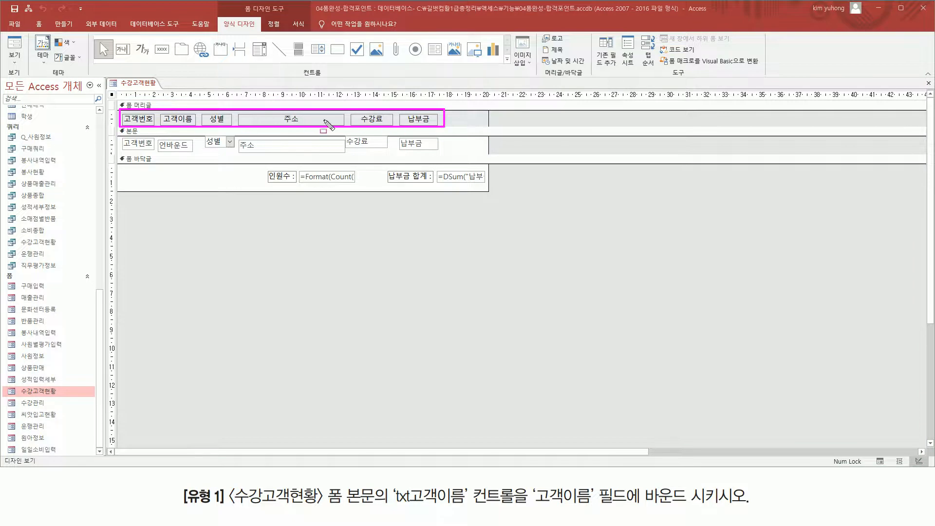
mouse_move(118, 136)
mouse_down()
mouse_move(299, 156)
mouse_move(457, 156)
mouse_up()
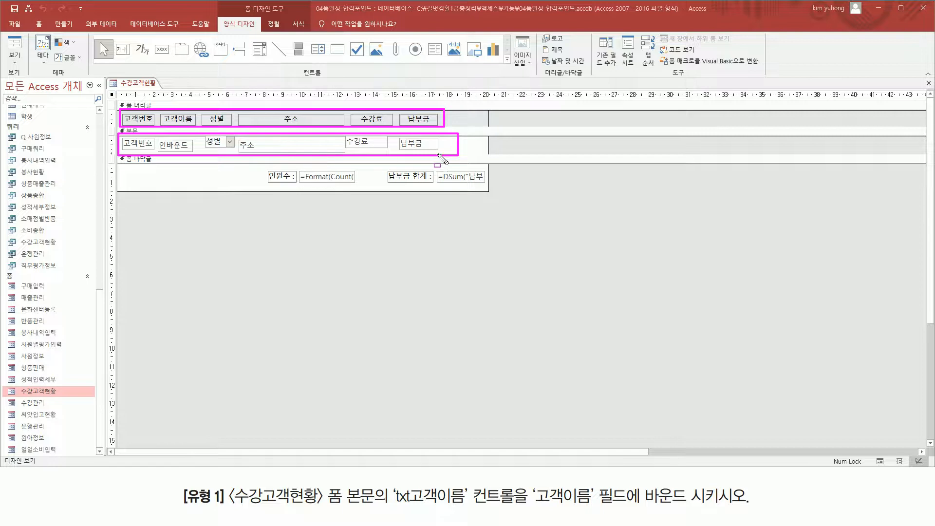
key(e)
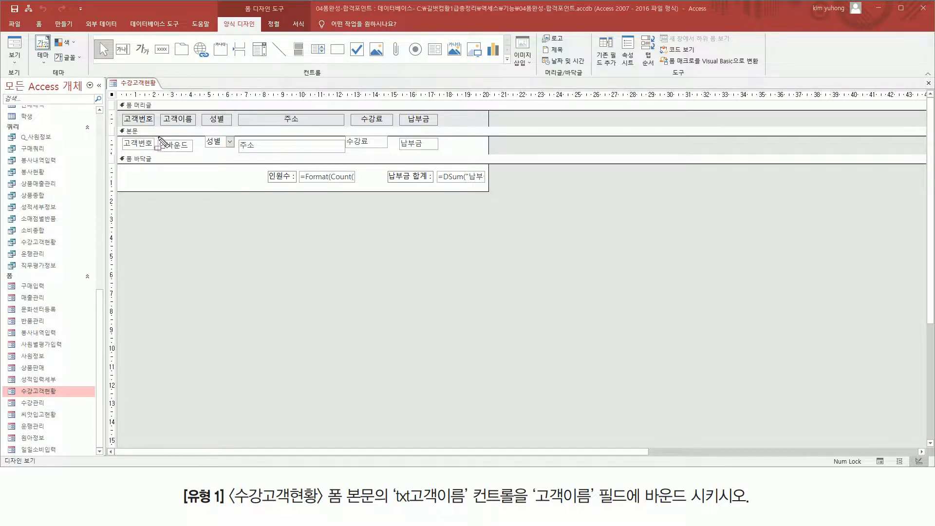
drag(156, 136, 195, 153)
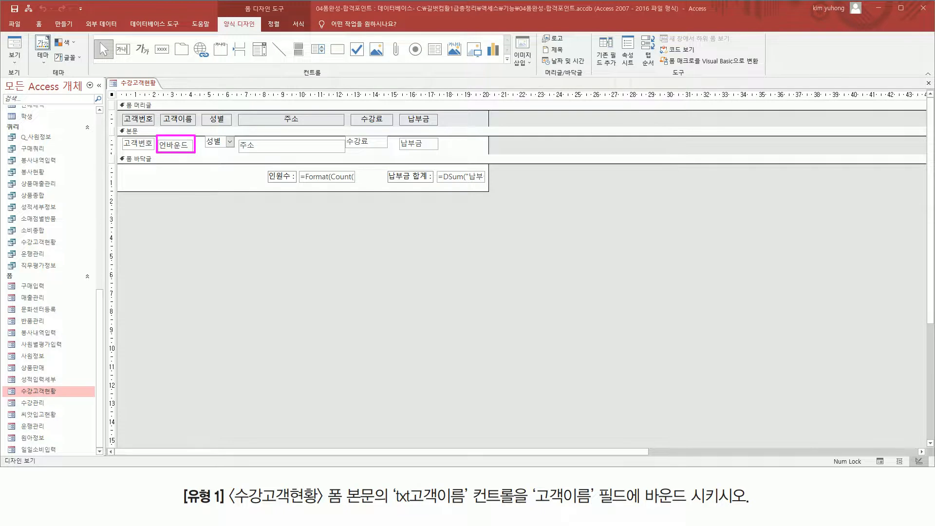
click(185, 143)
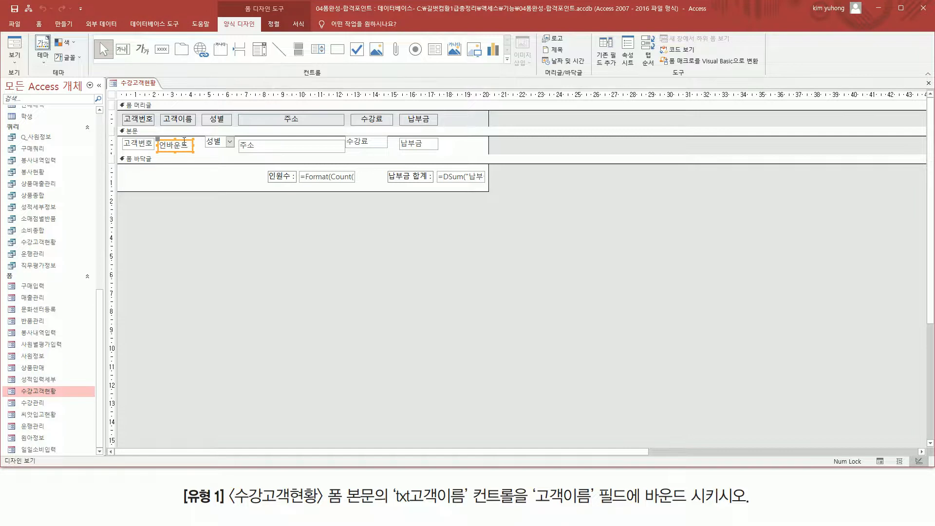
double_click(184, 142)
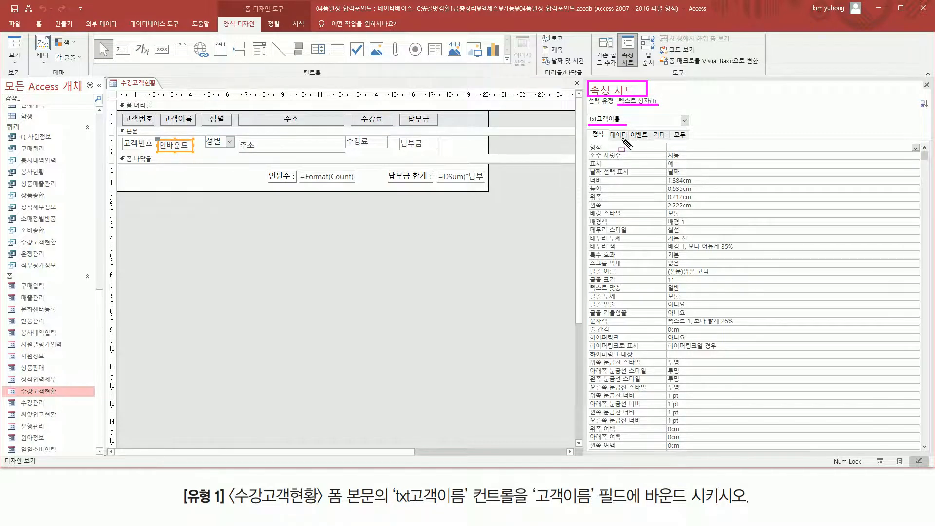
Step: Set the Control Source (컨트롤 원본) of the txt고객이름 text box to the 고객이름 field
drag(608, 125, 629, 142)
click(619, 136)
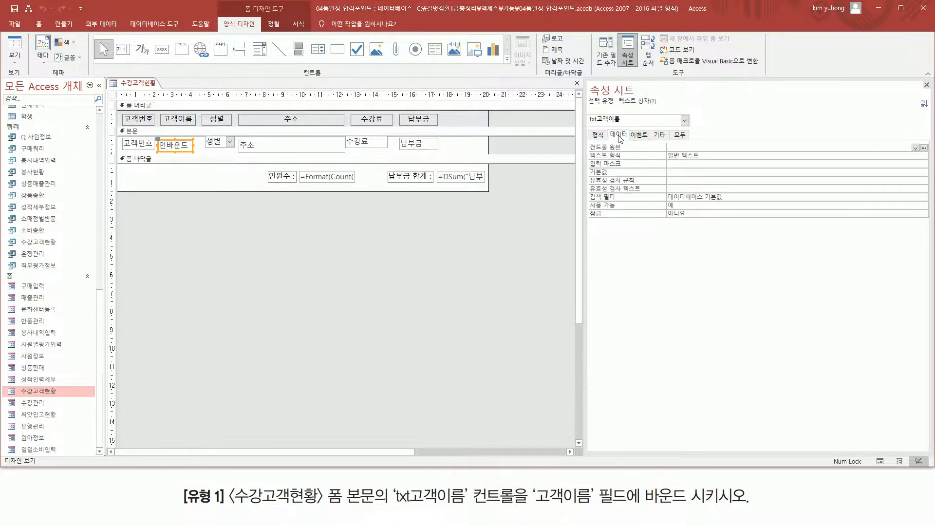
drag(586, 141, 628, 152)
drag(909, 140, 922, 154)
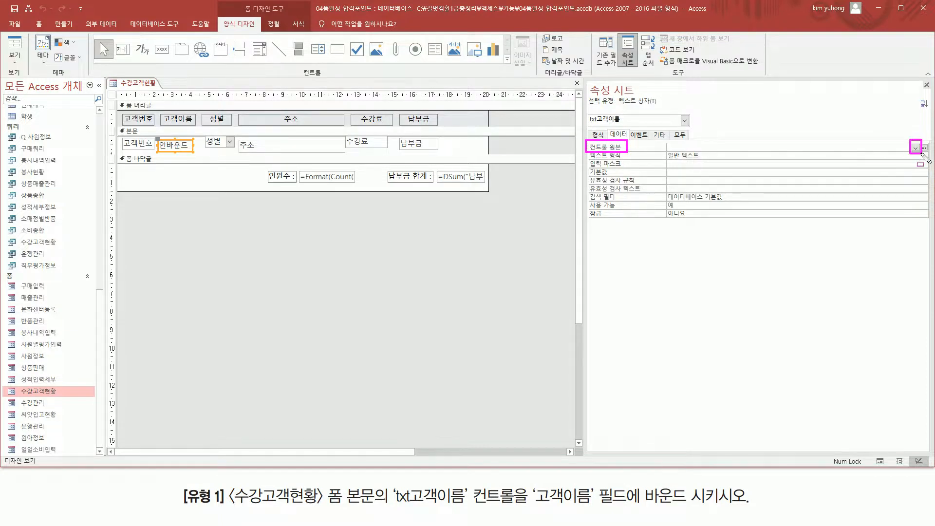
key(Escape)
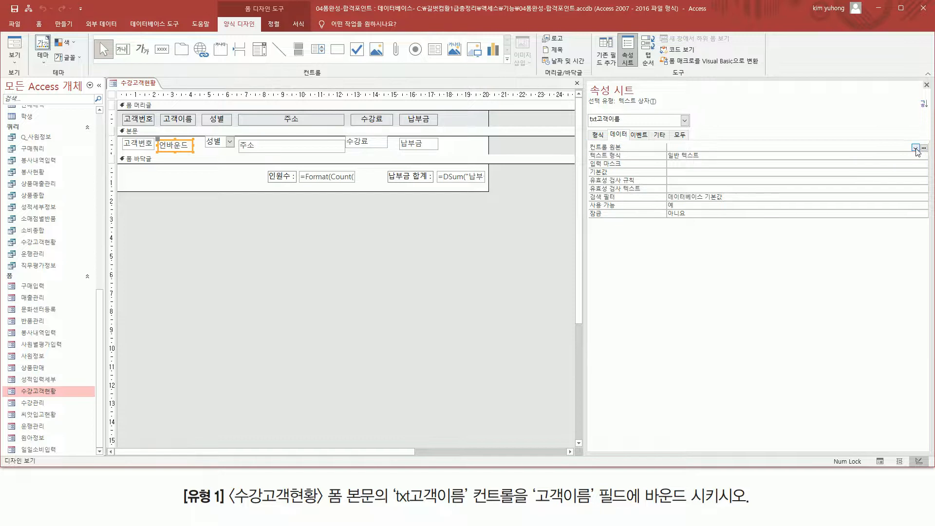
click(915, 147)
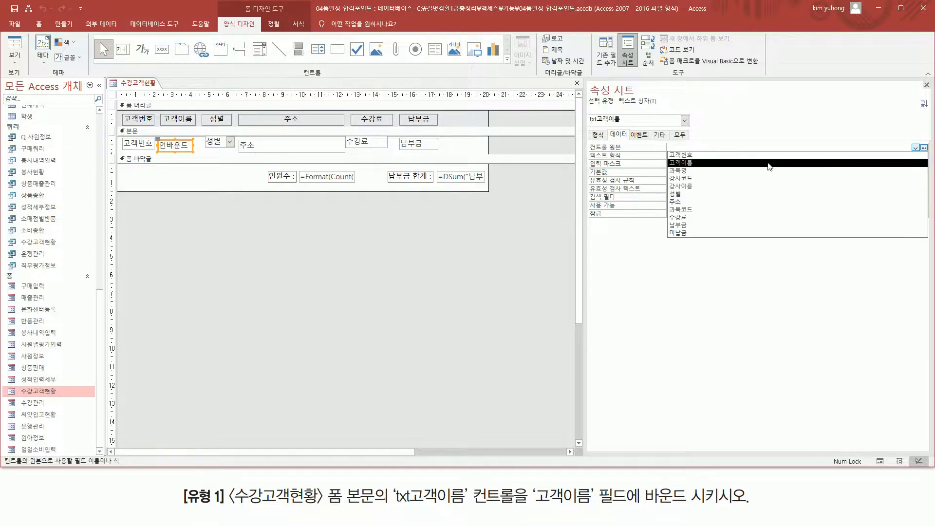
click(768, 163)
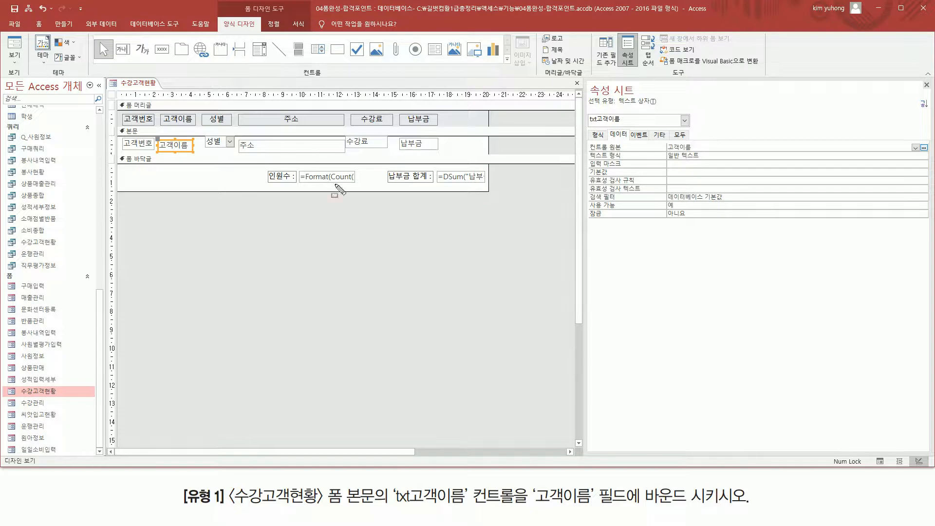
Step: Close the property sheet of the txt고객이름 text box
mouse_move(156, 137)
mouse_down()
mouse_move(170, 153)
mouse_move(200, 159)
mouse_up()
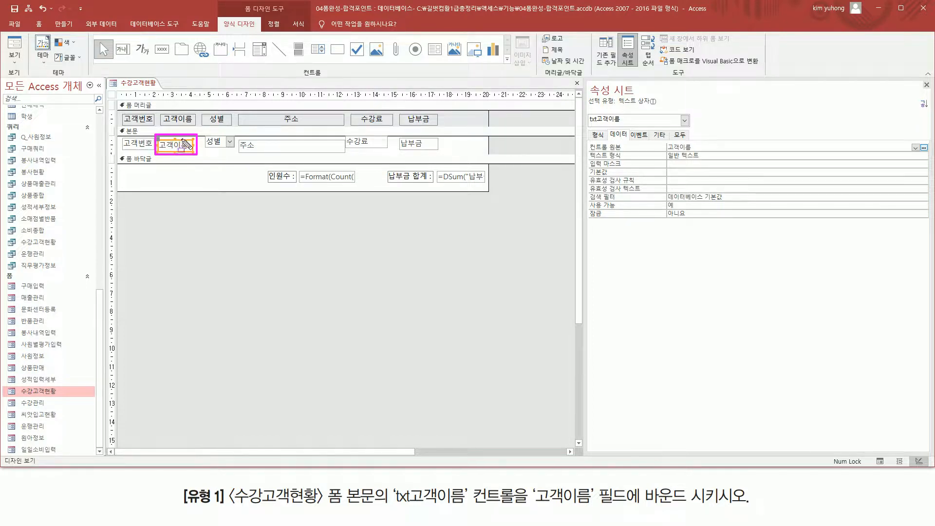
mouse_move(589, 84)
mouse_down()
mouse_move(641, 103)
mouse_move(652, 95)
mouse_up()
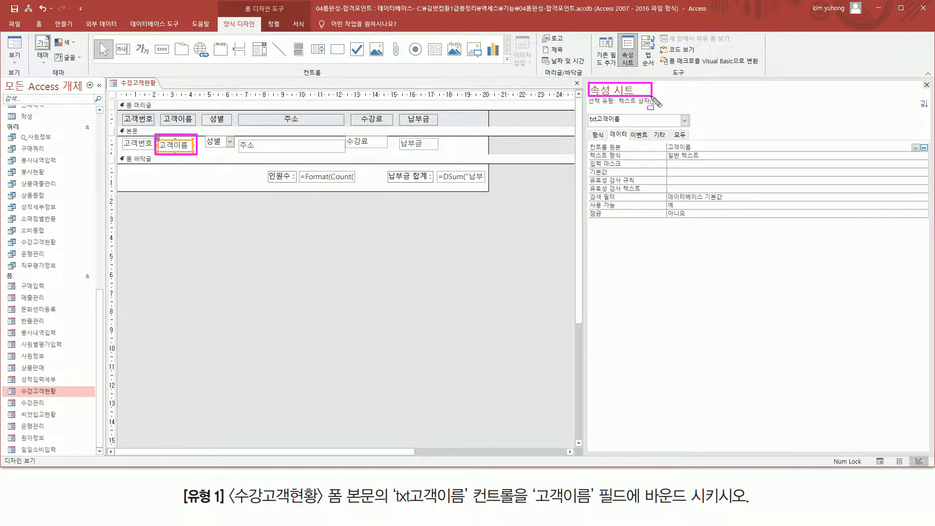
mouse_move(608, 128)
mouse_down()
mouse_move(632, 139)
mouse_move(626, 151)
mouse_move(693, 151)
mouse_up()
drag(917, 77, 931, 94)
key(Escape)
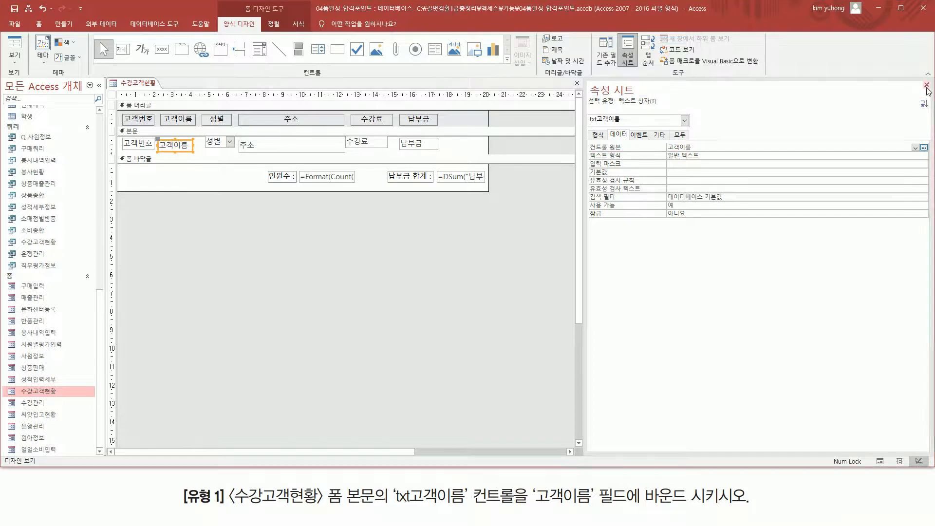
click(925, 86)
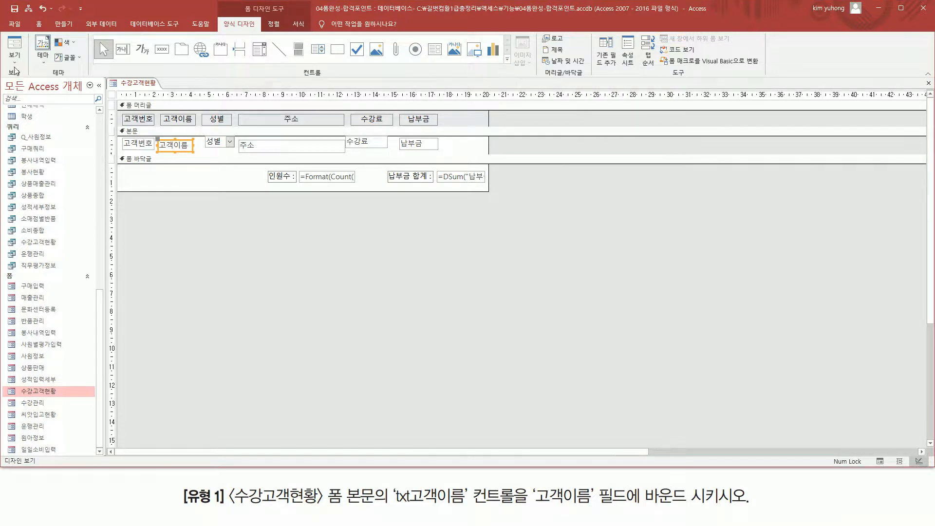
Step: Display the 수강고객현황 form in Form View and check the 고객이름 column
right_click(143, 86)
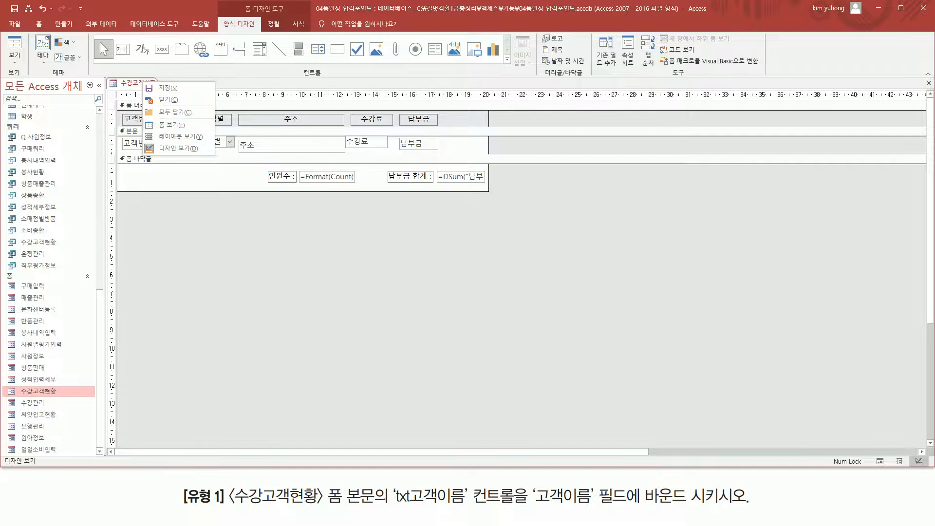
click(22, 72)
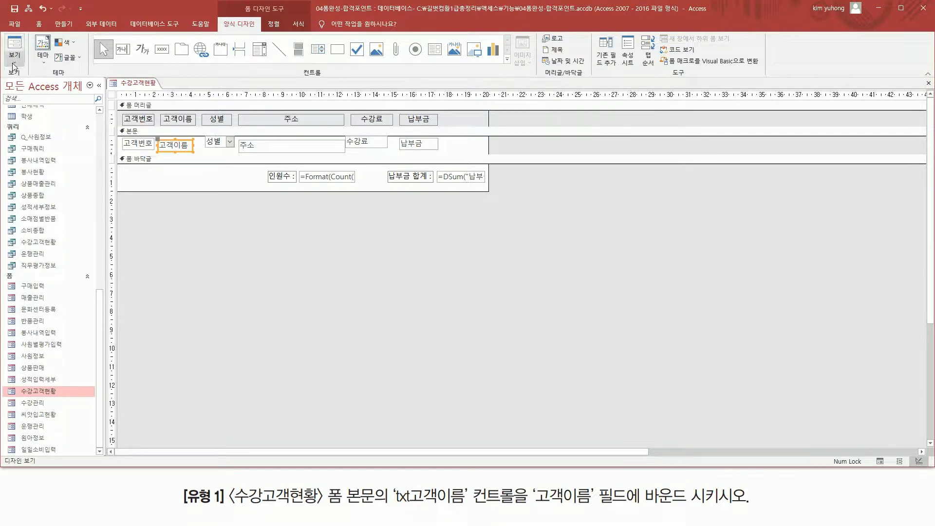
click(15, 57)
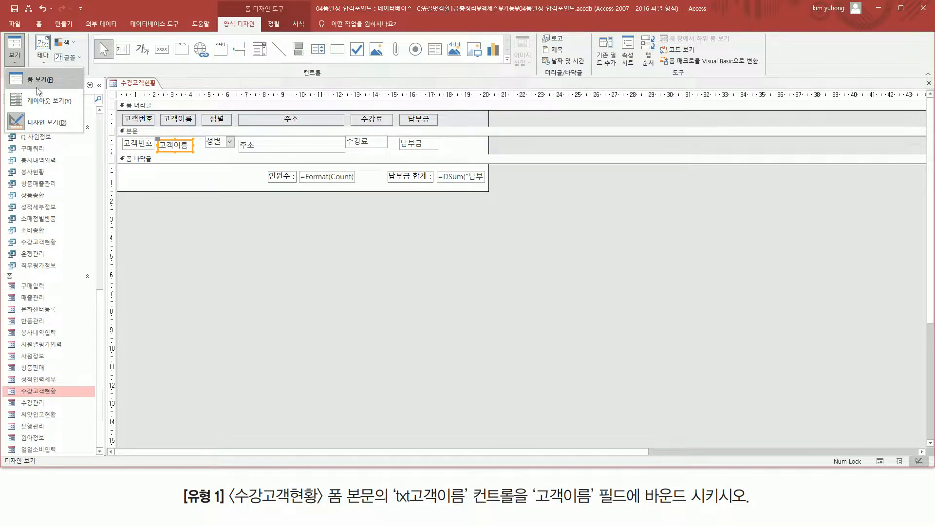
click(39, 394)
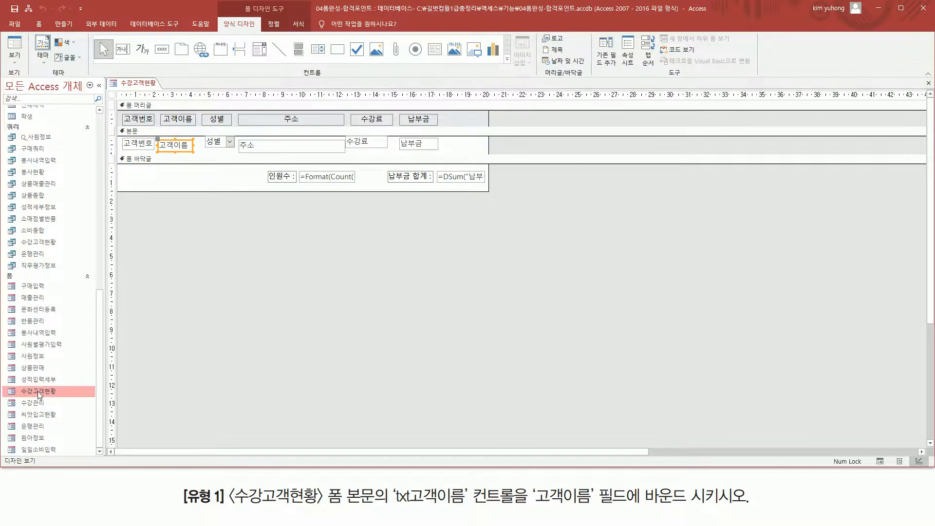
right_click(39, 394)
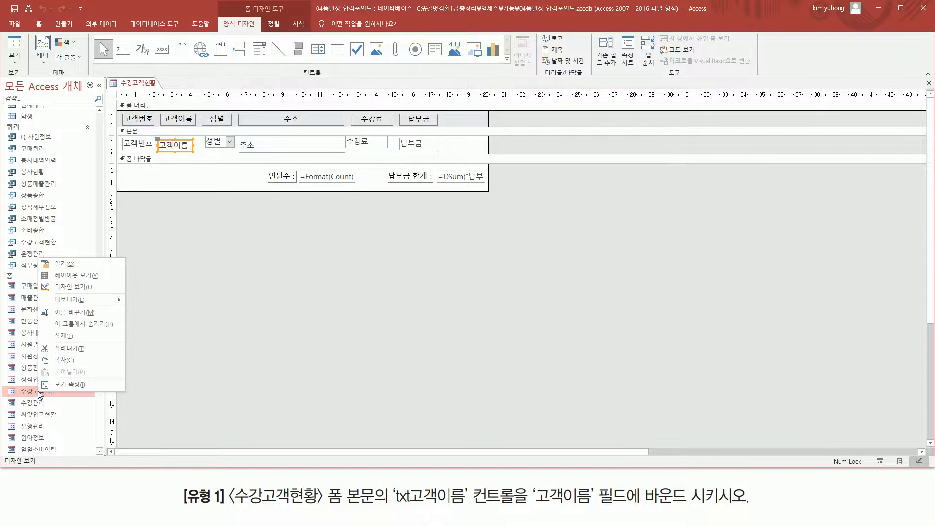
click(83, 263)
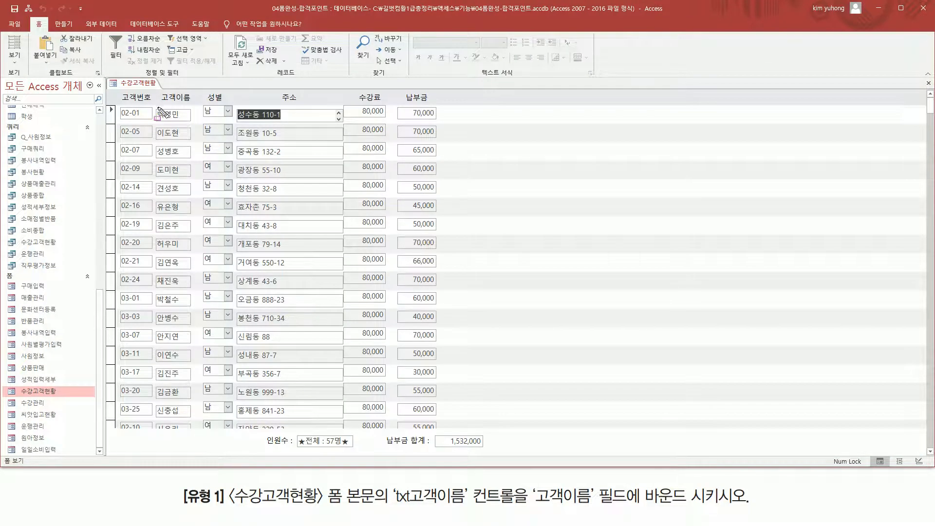
drag(156, 106, 189, 429)
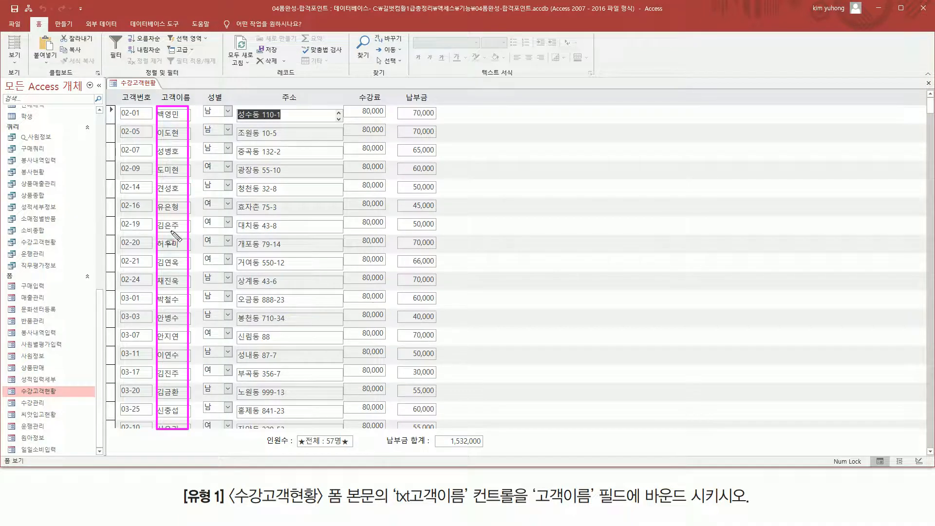
Step: Close the 수강고객현황 form and save its design changes
key(Escape)
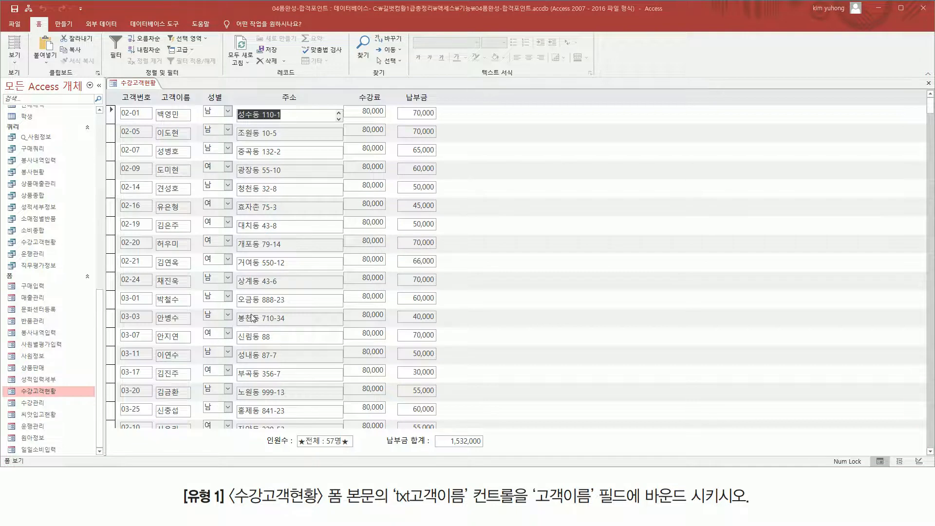
click(926, 83)
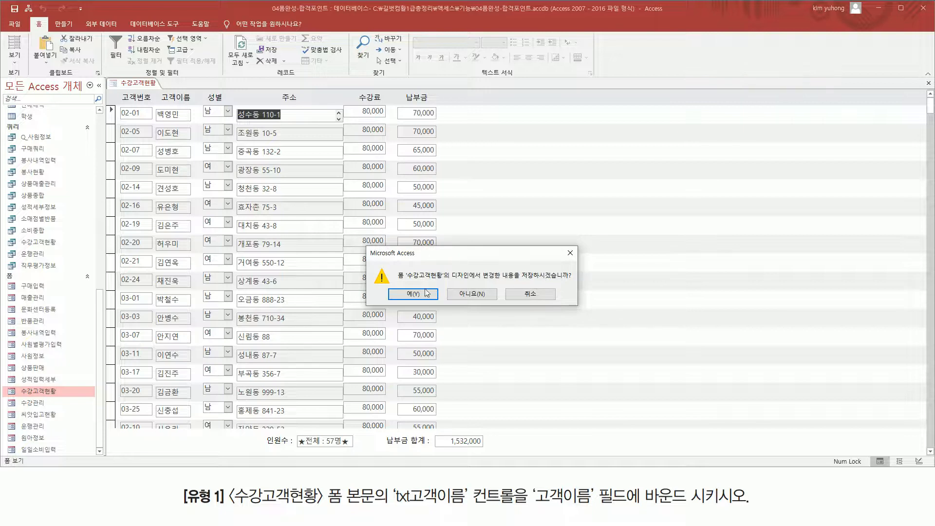
click(413, 294)
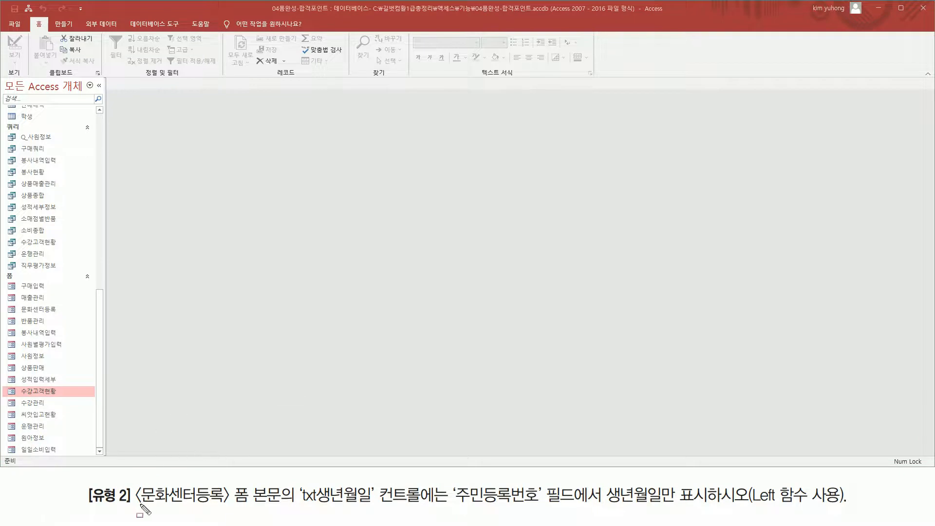
mouse_move(134, 506)
mouse_down()
mouse_move(233, 507)
mouse_move(251, 495)
mouse_move(249, 481)
mouse_move(282, 506)
mouse_up()
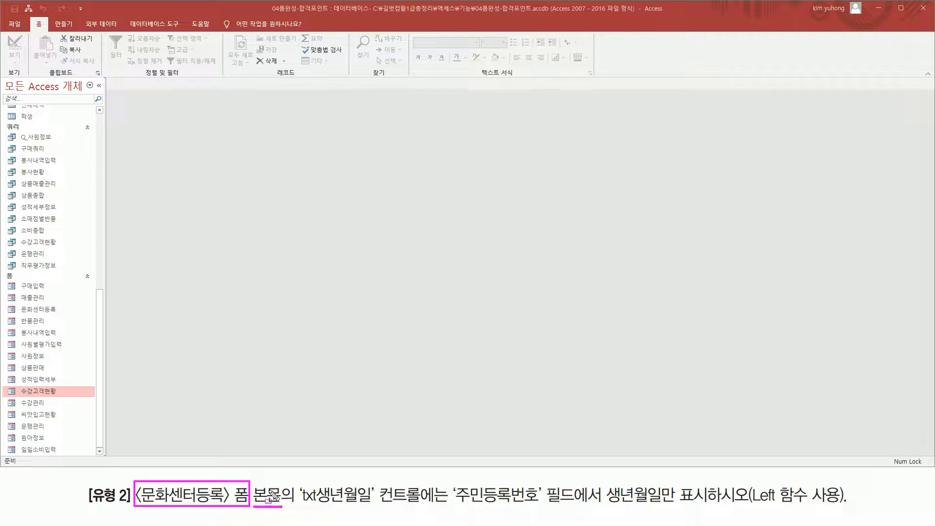
drag(301, 507, 420, 506)
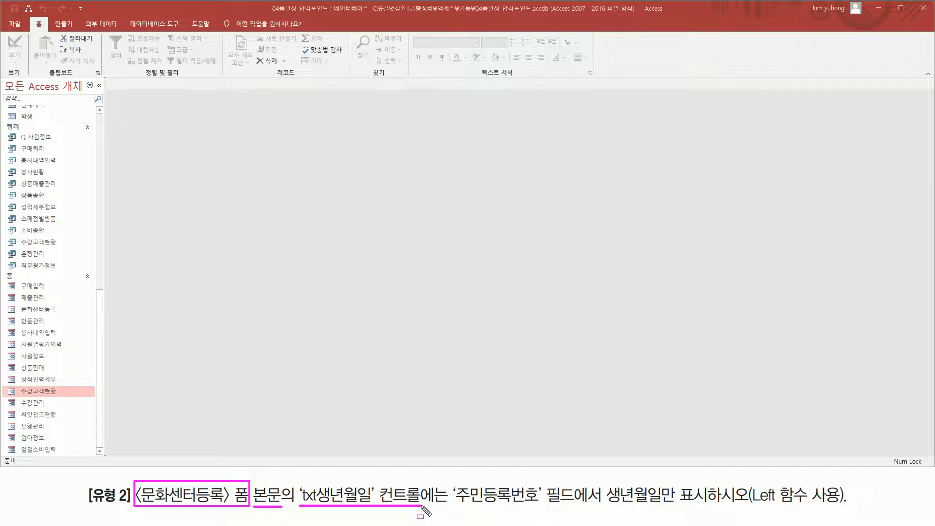
drag(450, 480, 576, 509)
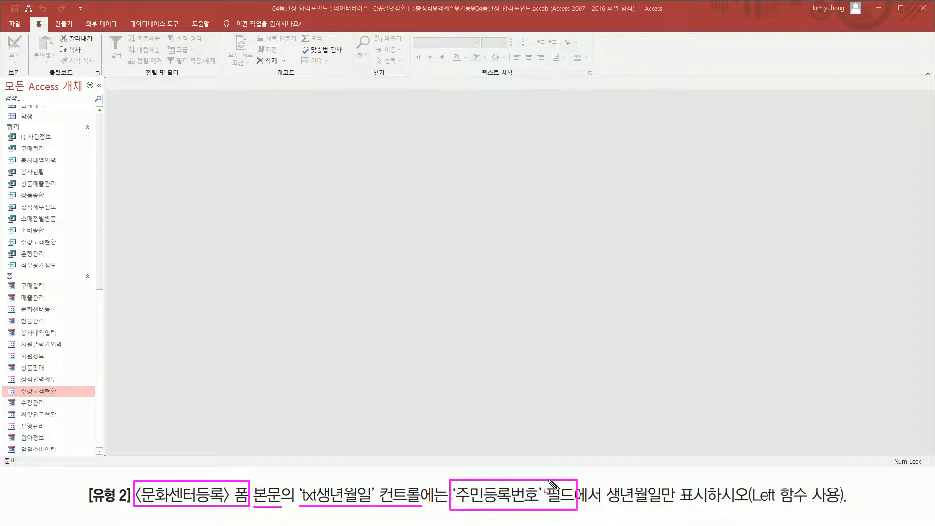
drag(601, 507, 841, 505)
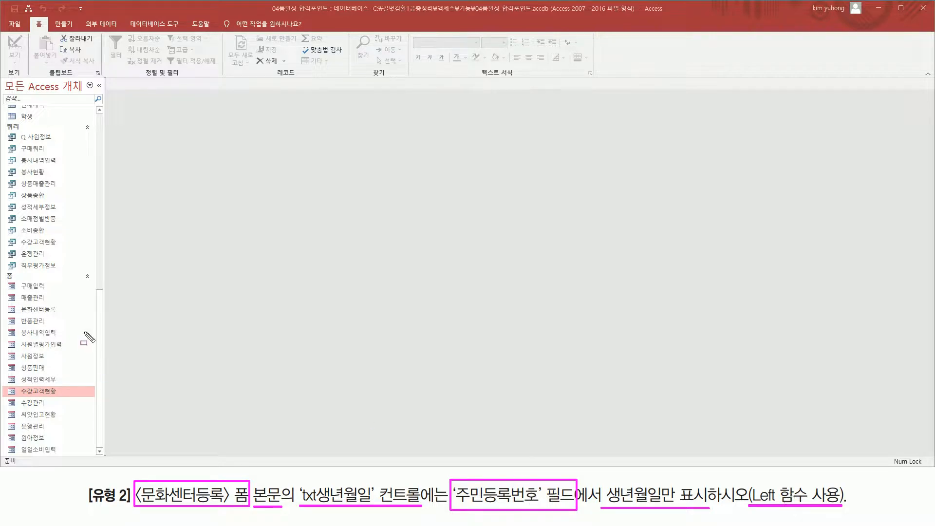
drag(19, 301, 60, 317)
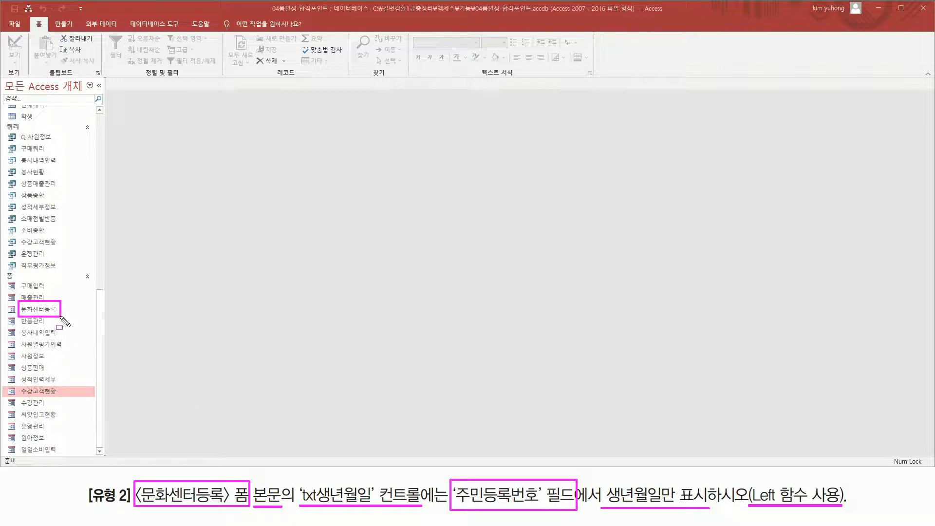
key(Escape)
Step: Open the 문화센터등록 form in Form View and examine its 주민등록번호 and 생년월일 columns
click(54, 312)
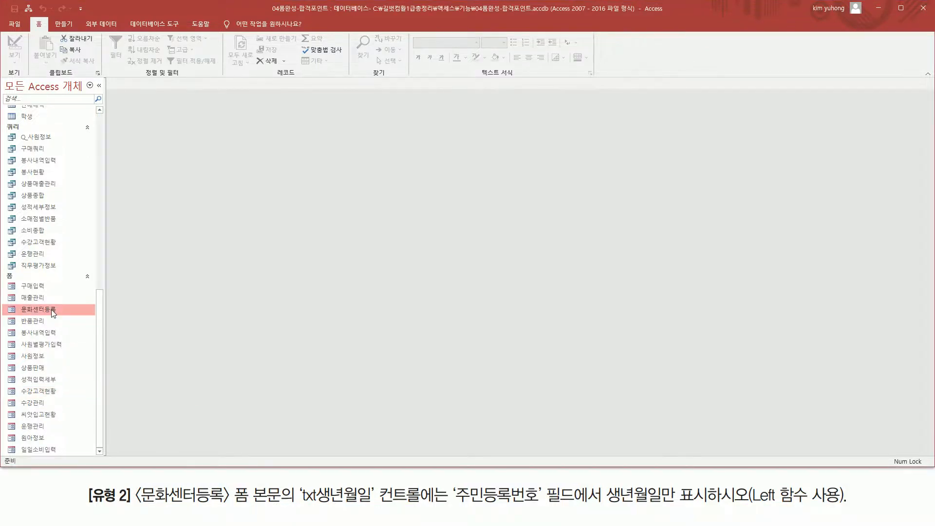
double_click(54, 312)
key(ctrl+2)
mouse_move(118, 99)
mouse_down()
mouse_move(132, 114)
mouse_move(276, 131)
mouse_move(432, 133)
mouse_move(427, 423)
mouse_move(428, 416)
mouse_up()
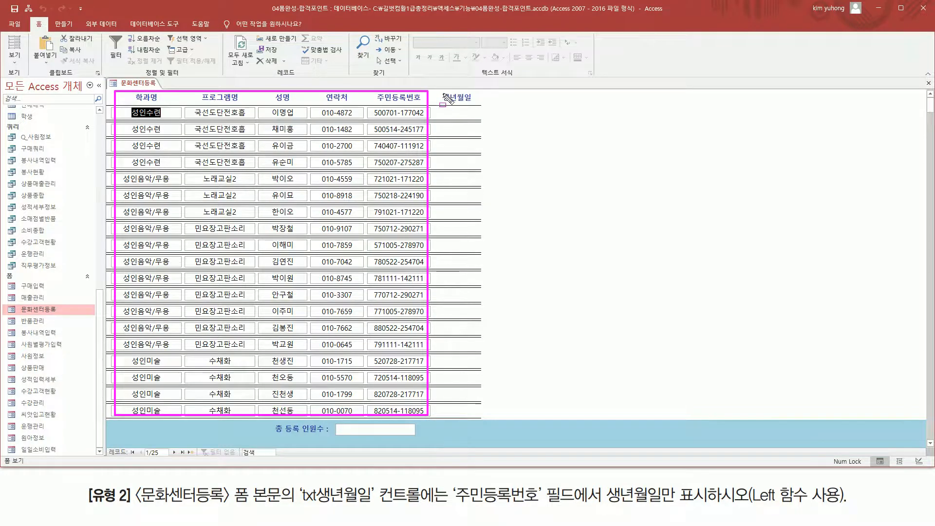
drag(442, 89, 474, 416)
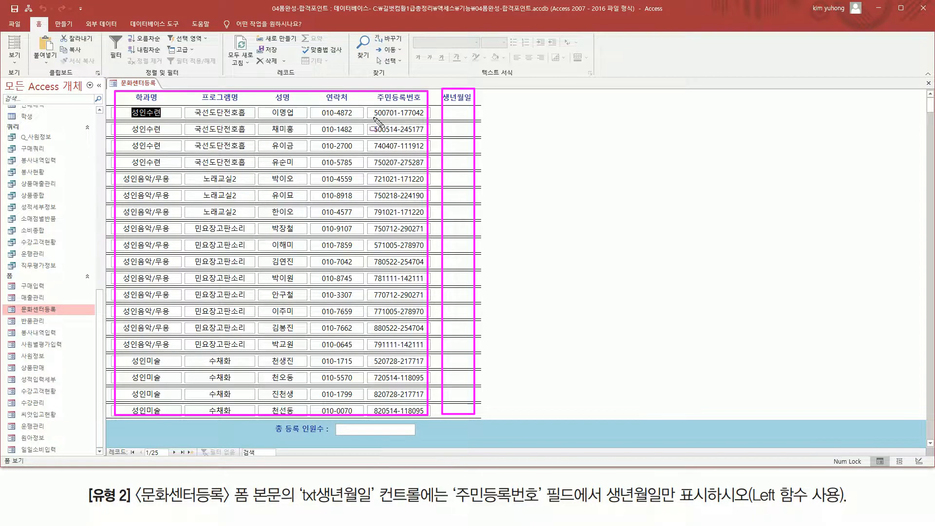
mouse_move(374, 116)
mouse_down()
mouse_move(400, 117)
mouse_move(394, 151)
mouse_up()
key(Escape)
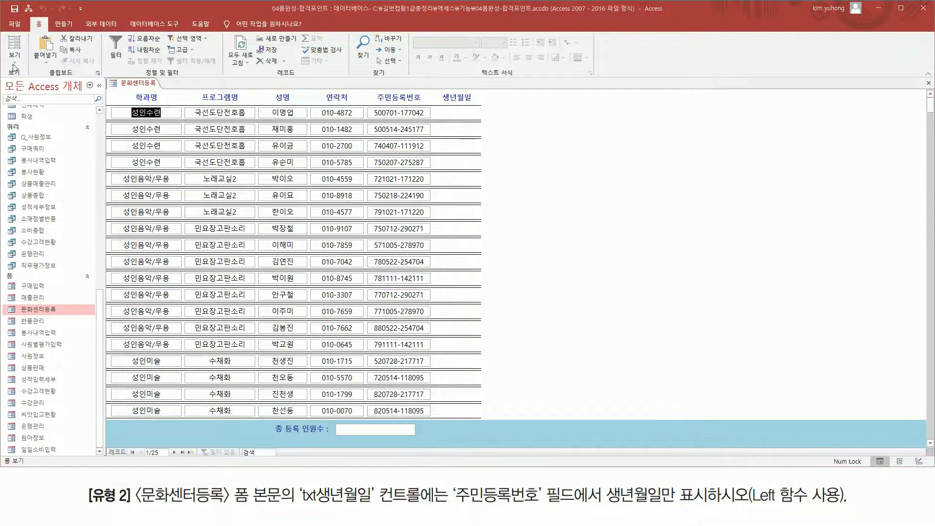
Step: Switch the 문화센터등록 form to Design View and open the property sheet of the unbound txt생년월일 text box in the detail section
click(16, 61)
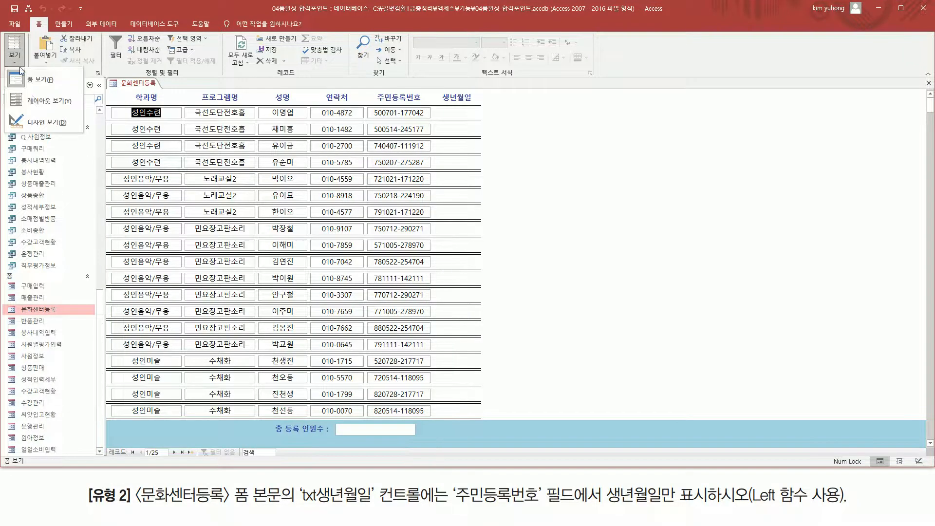
click(43, 122)
click(476, 142)
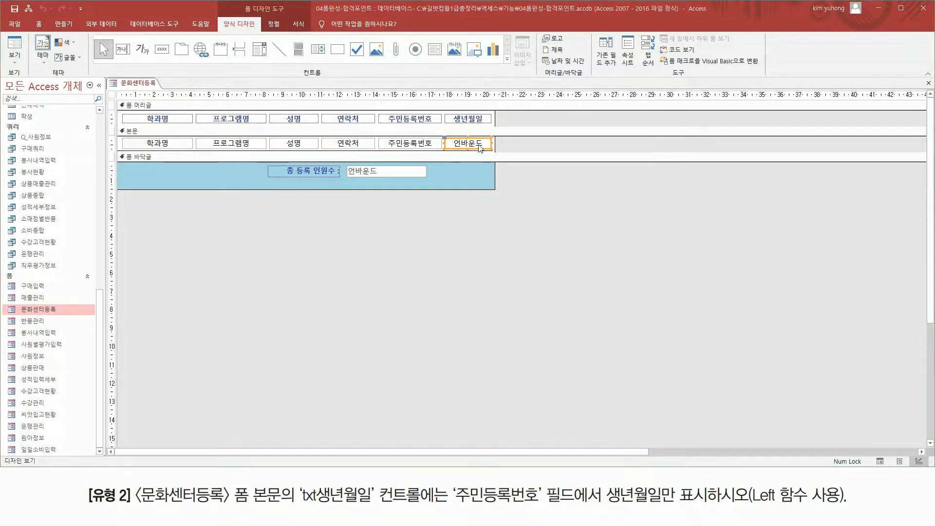
double_click(478, 143)
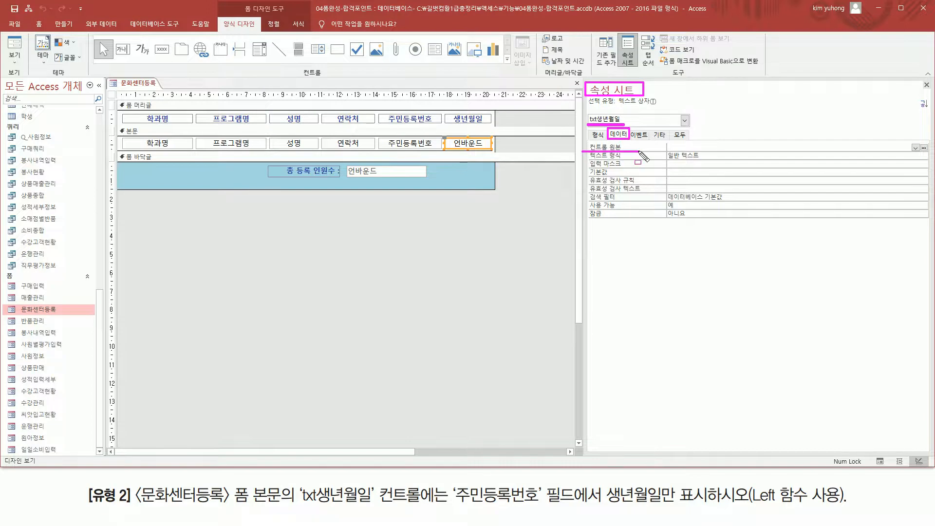
Step: Set the Control Source (컨트롤 원본) of the txt생년월일 text box to =Left([주민등록번호],6)
click(698, 147)
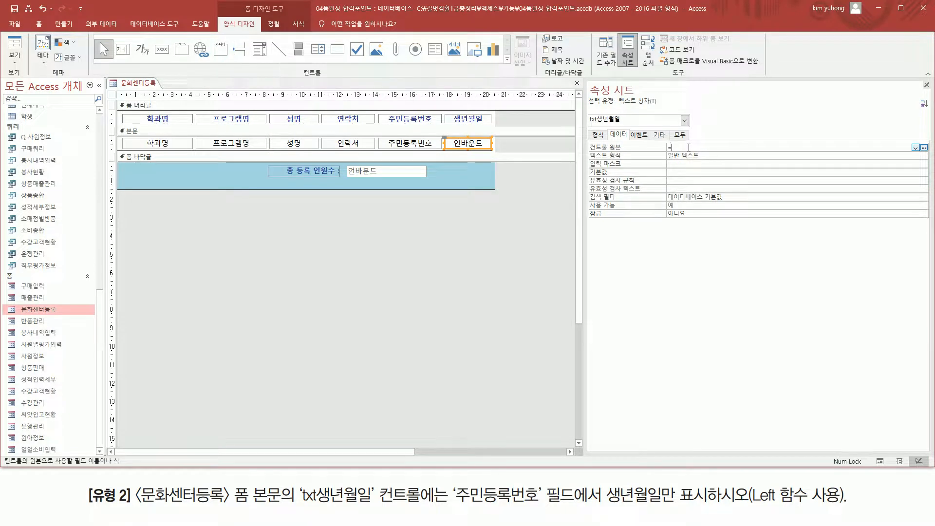
text(=left)
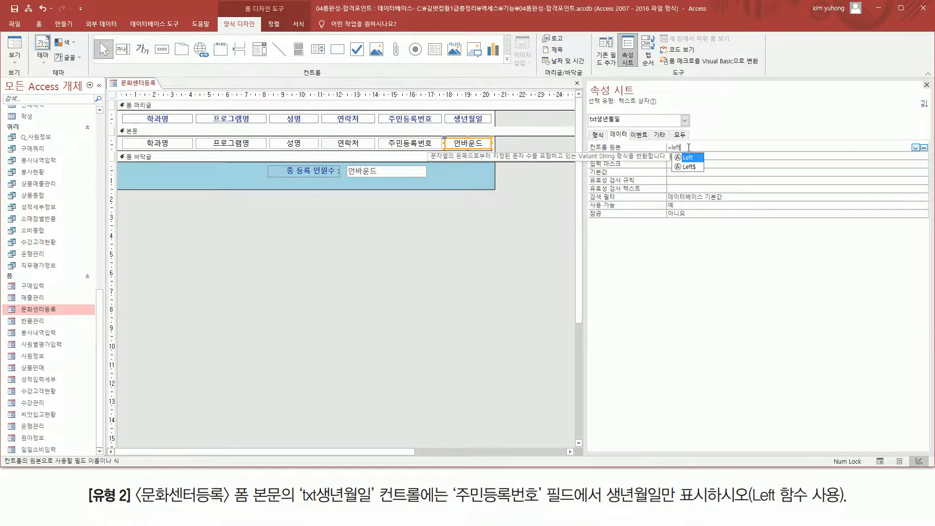
text(([)
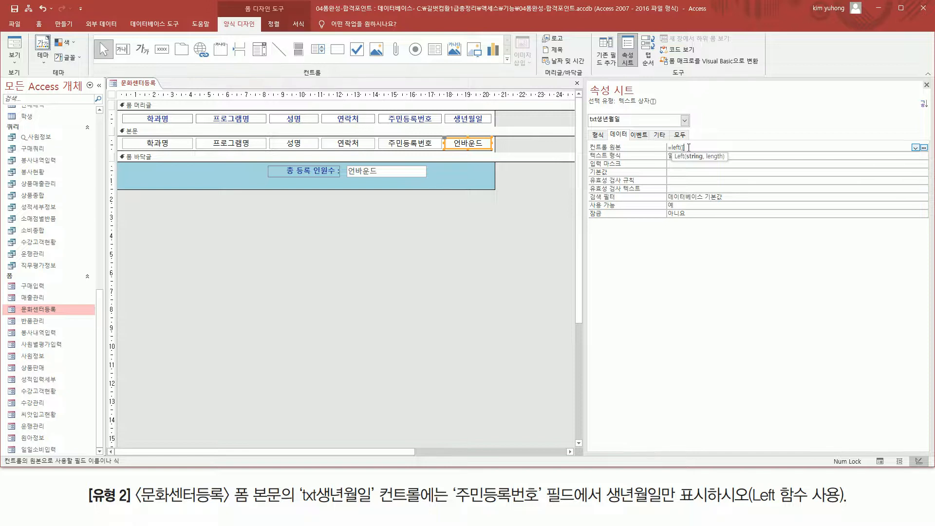
text(주민등록)
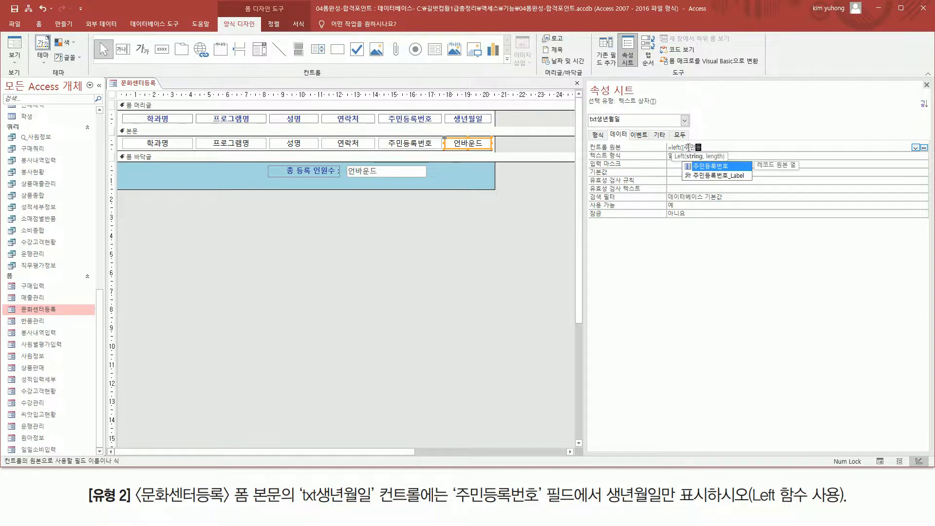
text(번호])
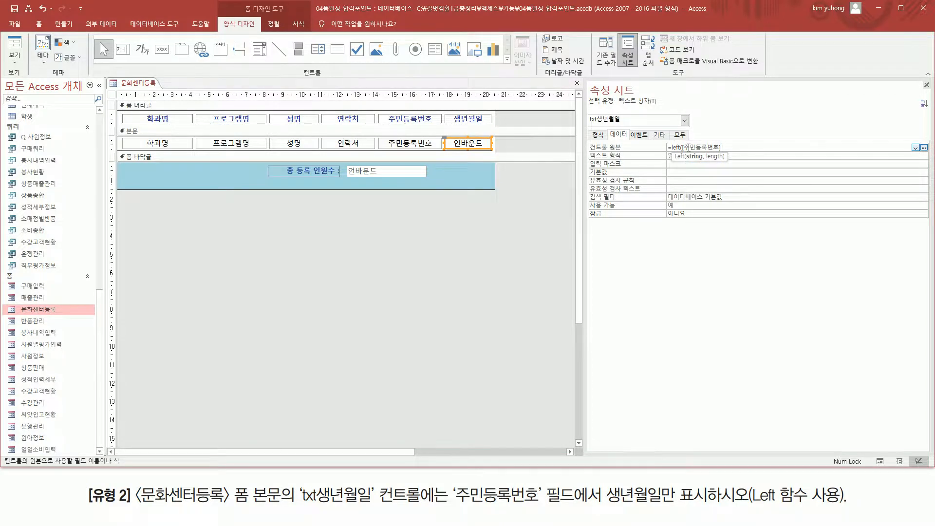
text(, 6)
text())
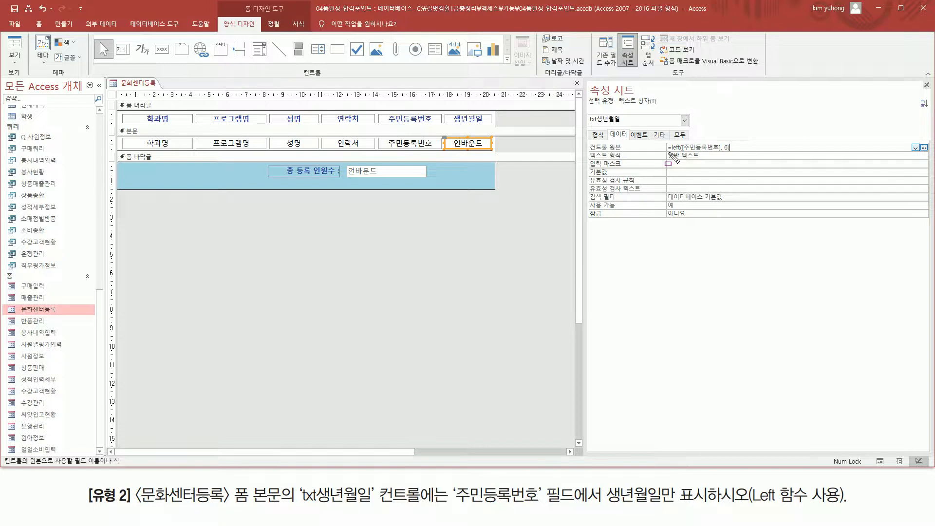
drag(667, 153, 734, 154)
drag(690, 140, 714, 155)
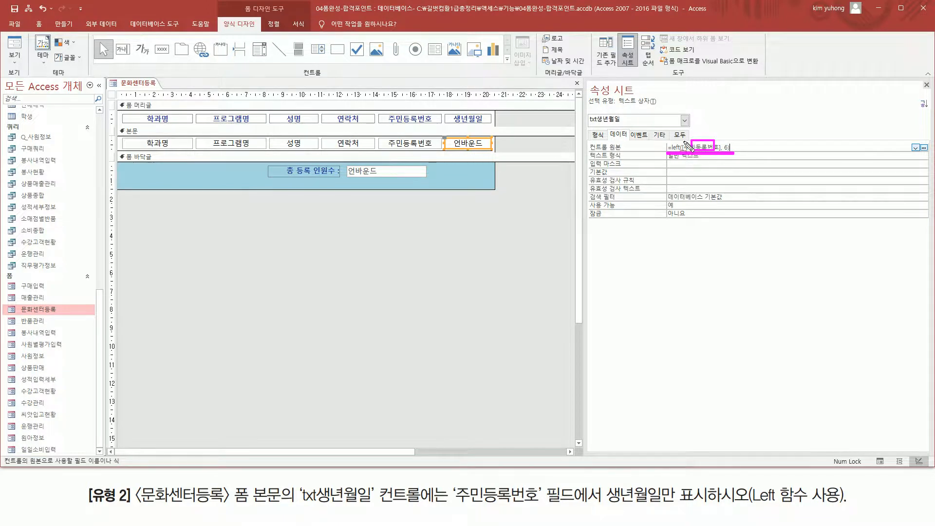
text(, 6))
key(Return)
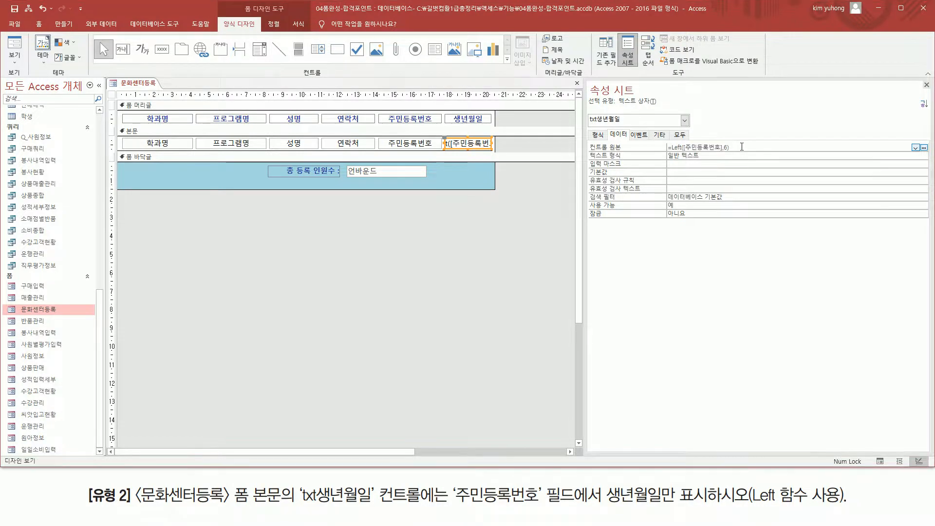
Step: Close the property sheet and display the 문화센터등록 form in Form View to compare the 생년월일 column with 주민등록번호
click(926, 86)
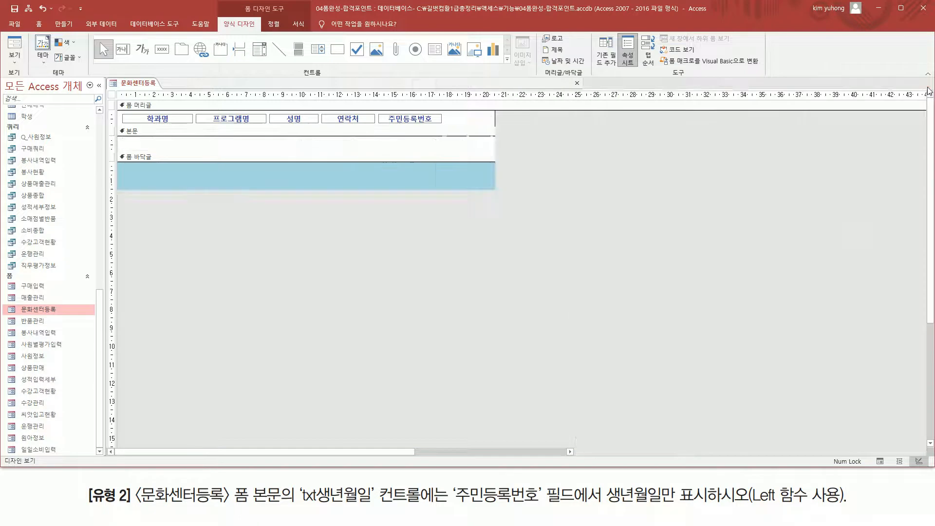
right_click(138, 87)
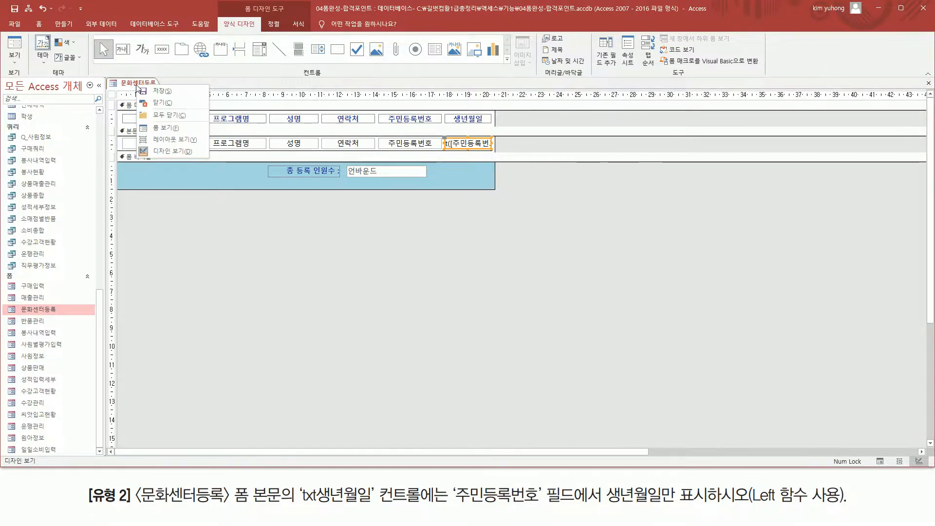
click(171, 127)
key(ctrl+shift+d)
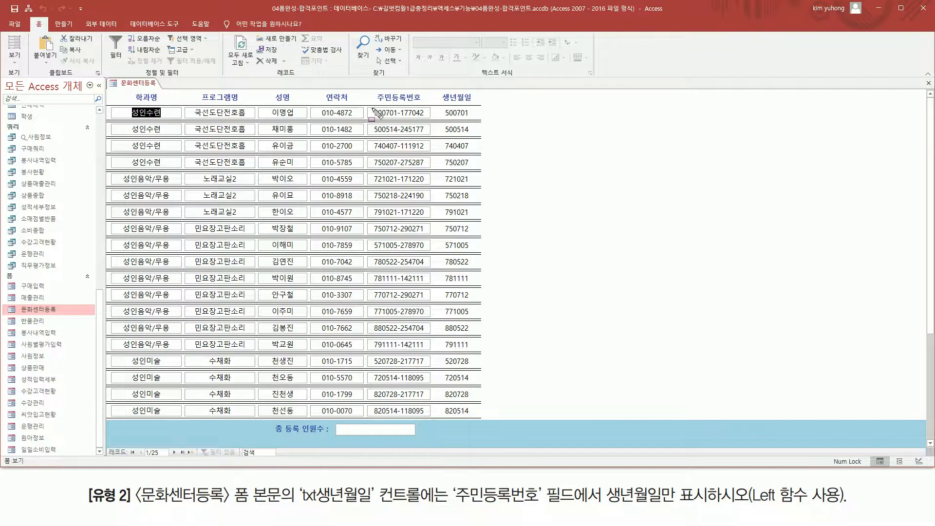
mouse_move(370, 101)
mouse_down()
mouse_move(419, 441)
mouse_move(431, 421)
mouse_up()
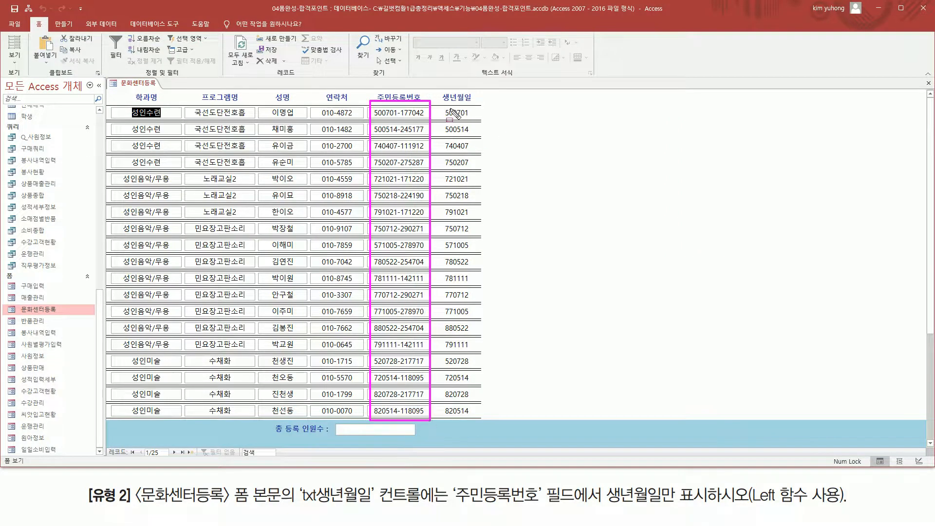
mouse_move(442, 103)
mouse_down()
mouse_move(499, 455)
mouse_move(478, 420)
mouse_up()
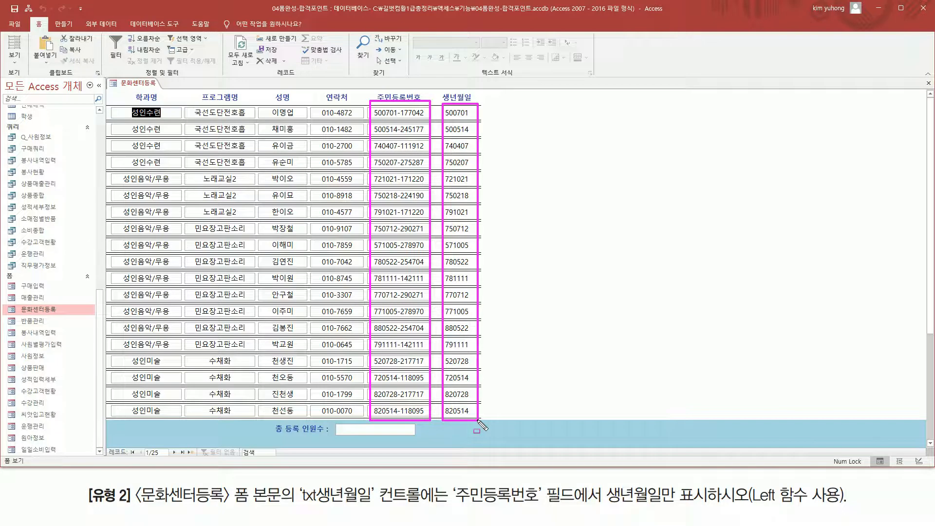
Step: Close the 문화센터등록 form and save its design changes
key(Escape)
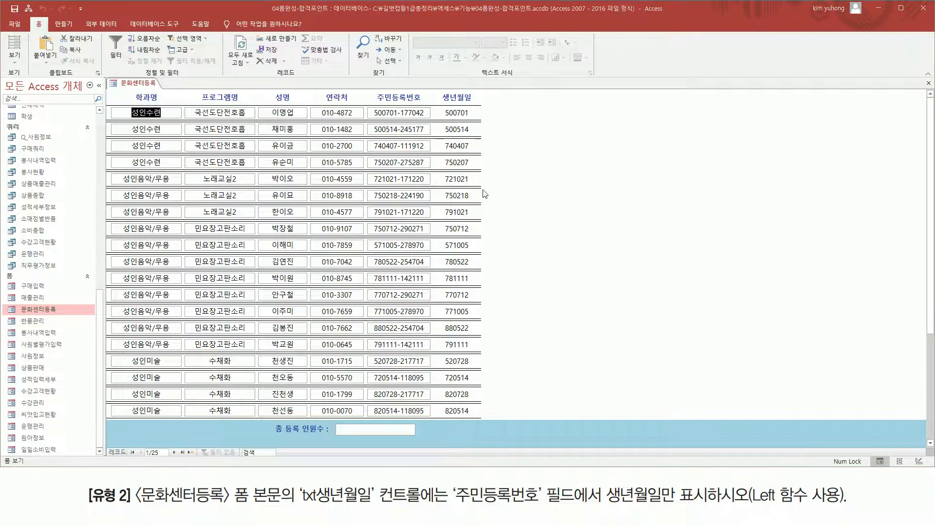
click(930, 85)
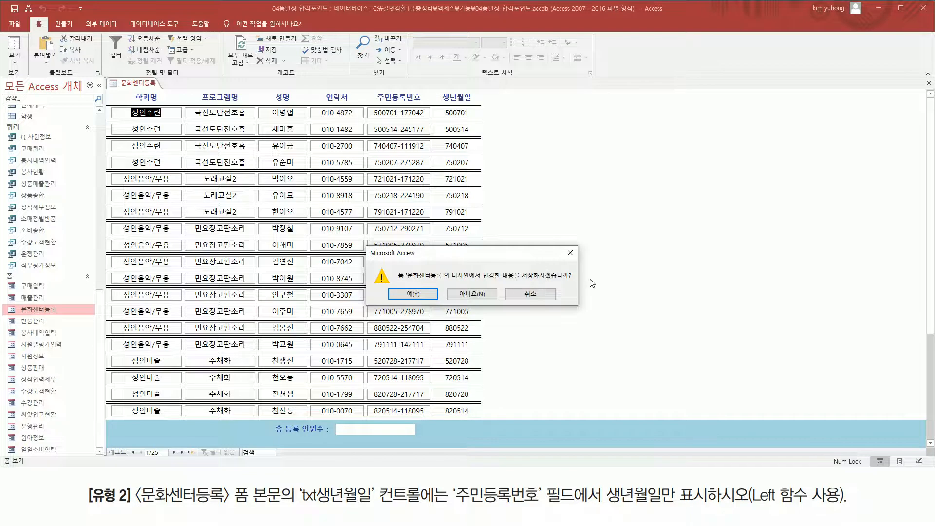
click(414, 294)
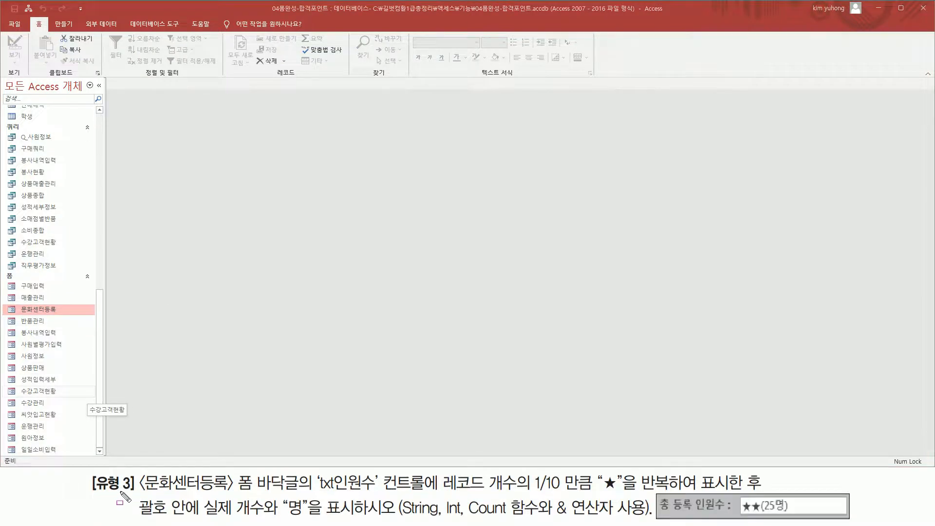
drag(136, 493, 229, 494)
drag(252, 493, 425, 493)
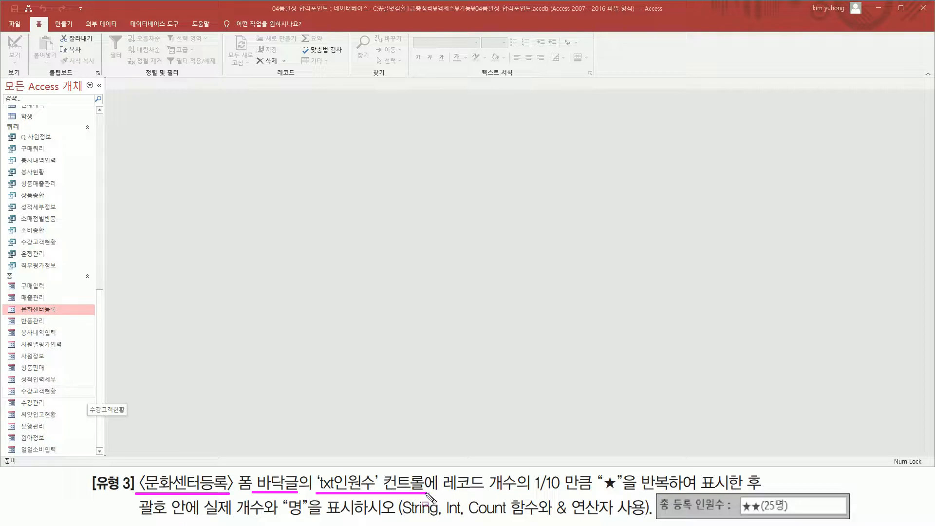
drag(440, 493, 757, 493)
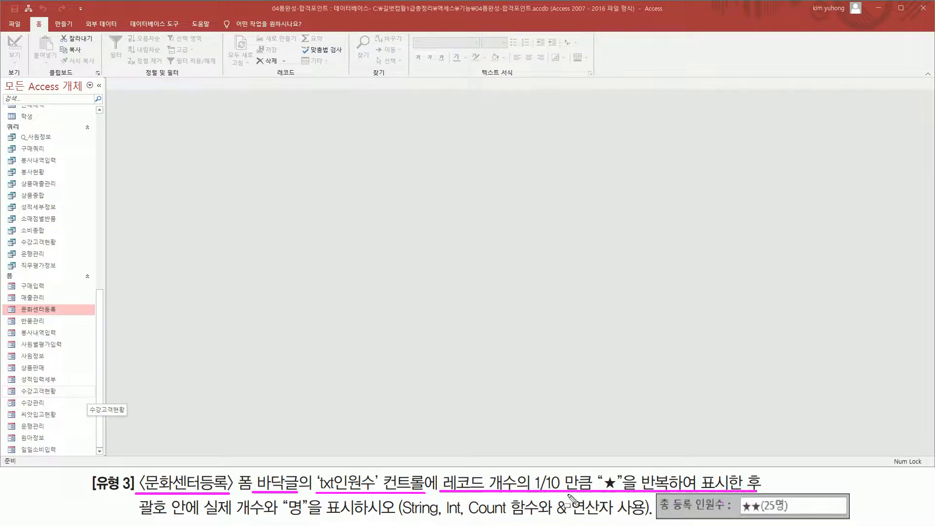
drag(136, 517, 364, 516)
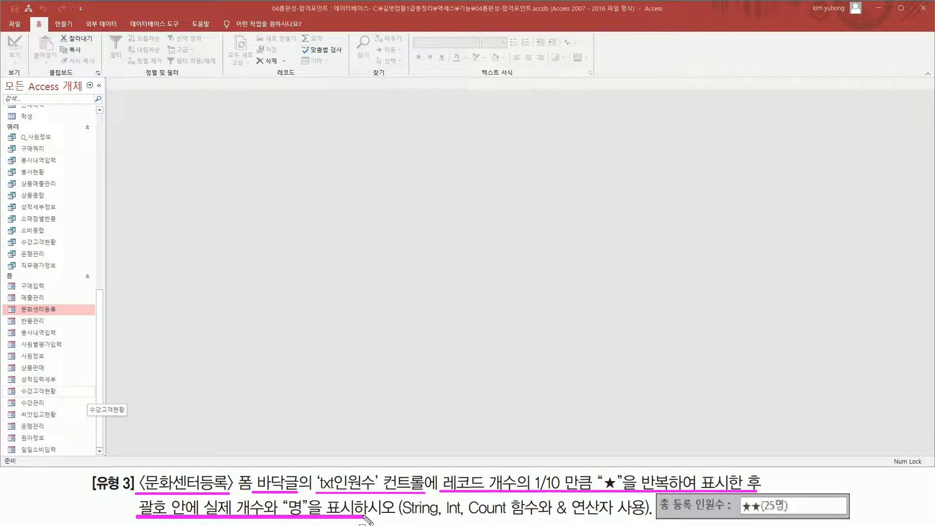
drag(741, 514, 789, 514)
drag(446, 515, 461, 517)
drag(402, 518, 434, 518)
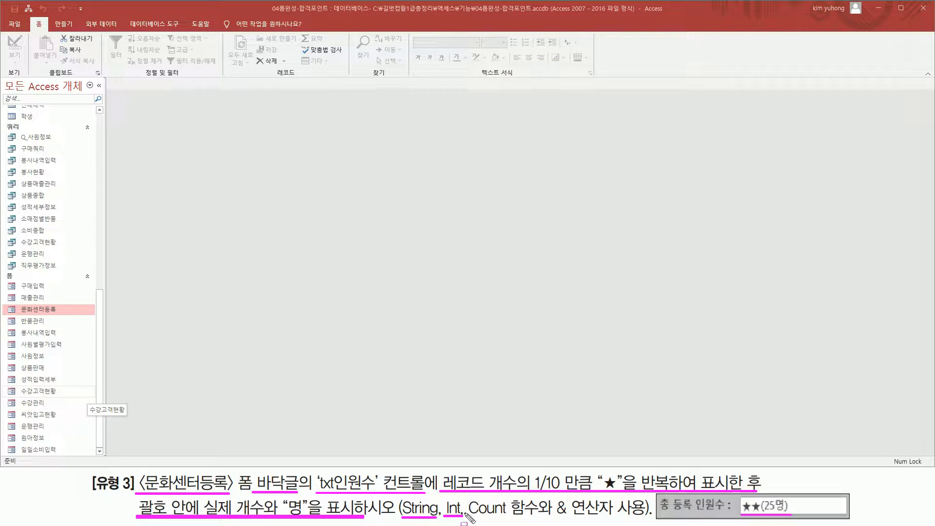
drag(469, 516, 506, 516)
drag(552, 517, 620, 517)
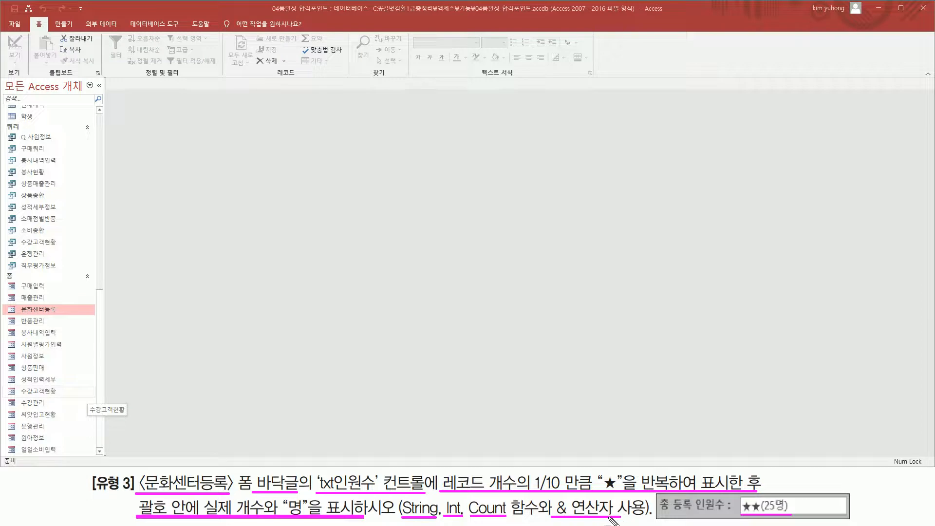
key(Escape)
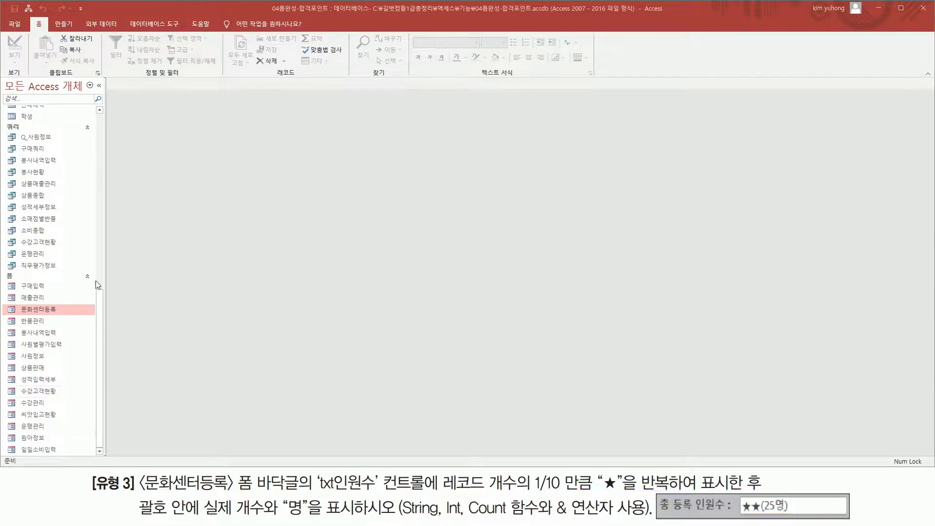
Step: Open the 문화센터등록 form and examine the empty 총 등록 인원수 box in the form footer
double_click(51, 310)
key(ctrl+2)
drag(273, 422, 427, 438)
drag(342, 433, 412, 433)
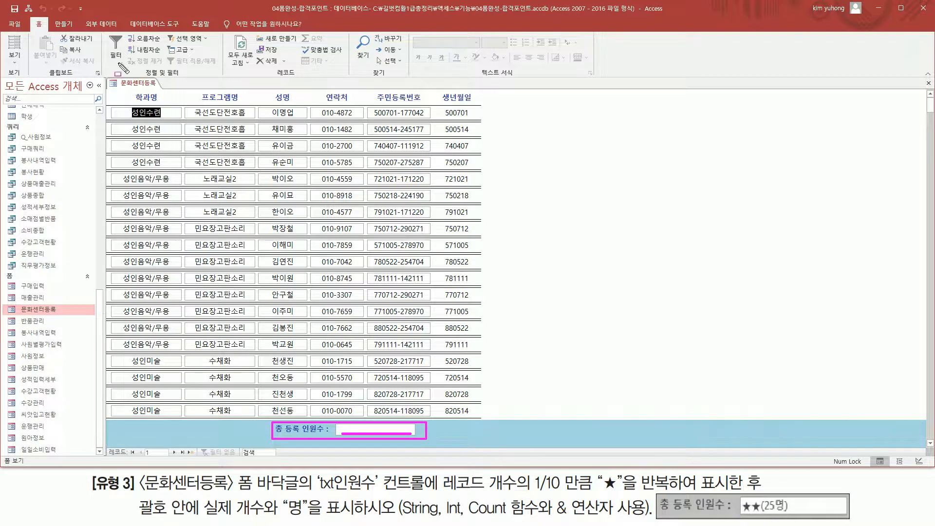
key(Escape)
Step: Switch the 문화센터등록 form to Design View and show the data properties of the unbound txt인원수 text box in the footer
right_click(138, 87)
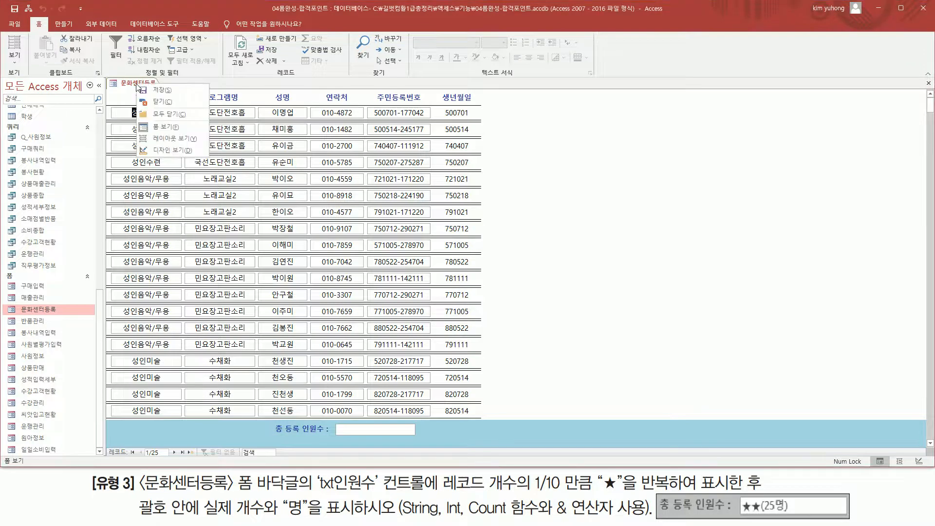
click(167, 150)
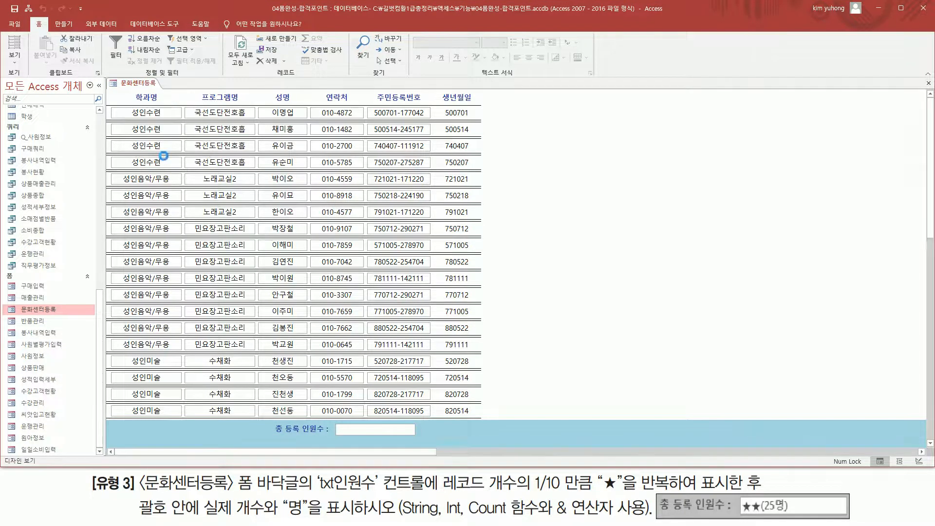
click(380, 172)
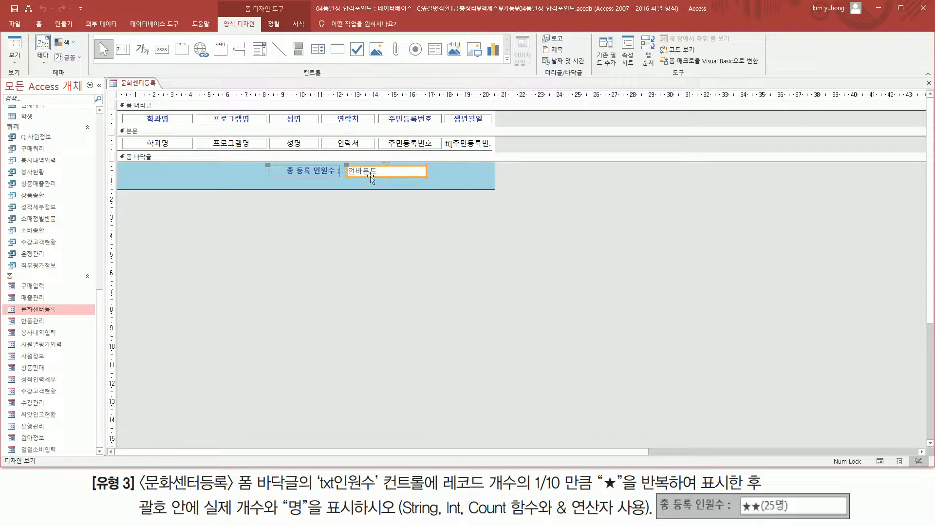
key(F4)
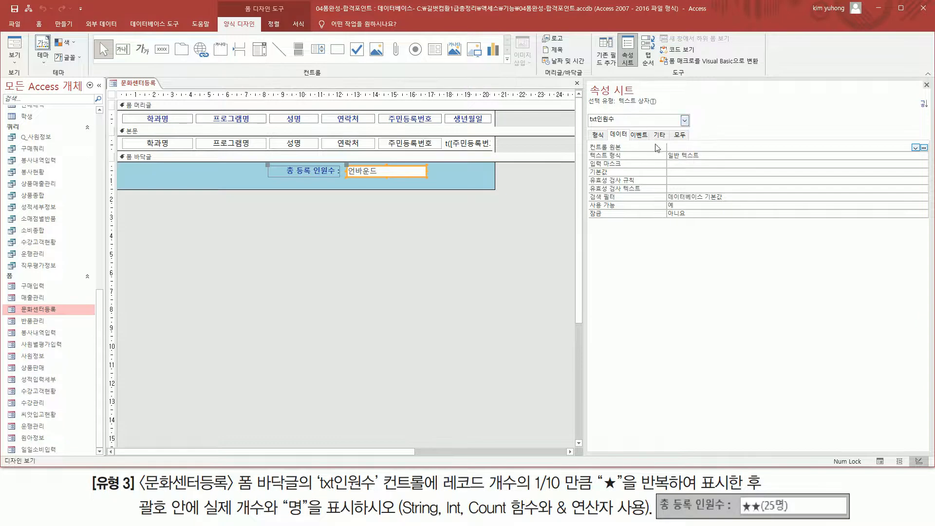
mouse_move(588, 124)
mouse_down()
mouse_move(616, 125)
mouse_move(628, 152)
mouse_move(836, 152)
mouse_up()
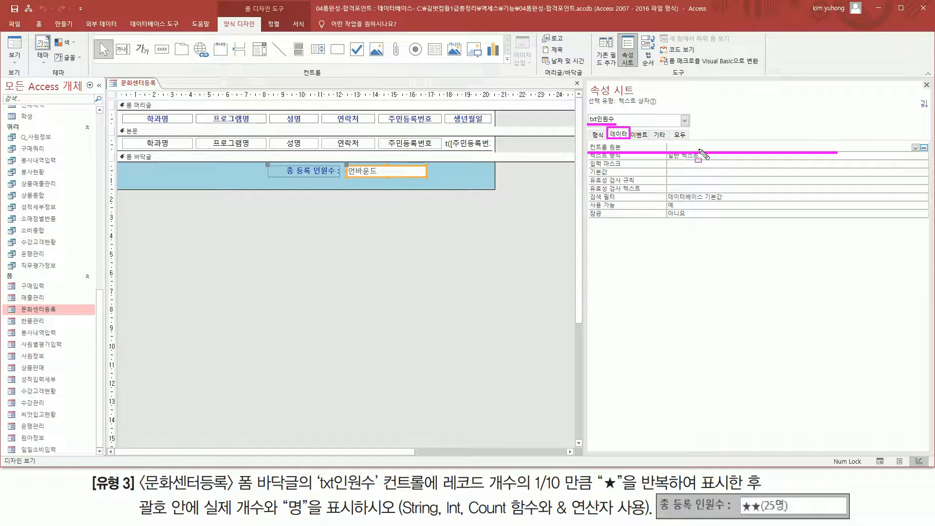
Step: Set the Control Source (컨트롤 원본) of txt인원수 to =Count(*) and display the form in Form View
click(730, 147)
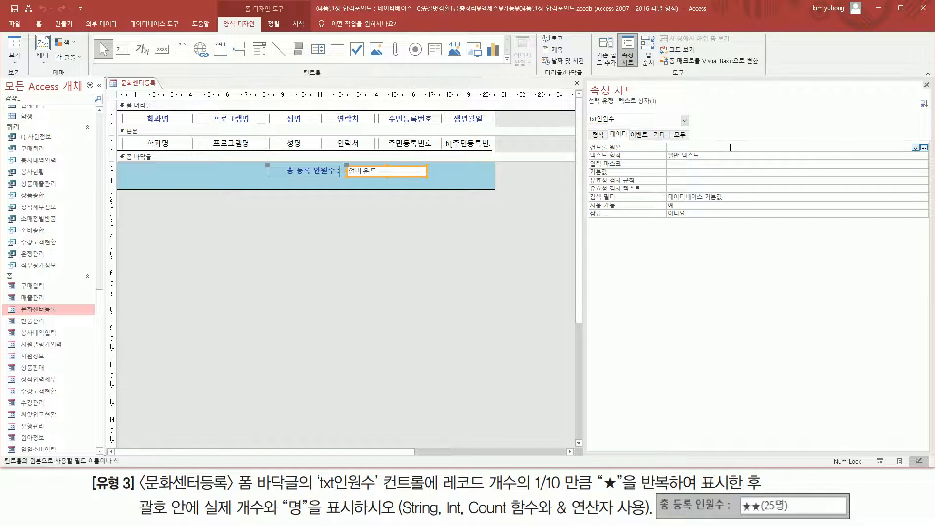
text(=채)
text(ount)
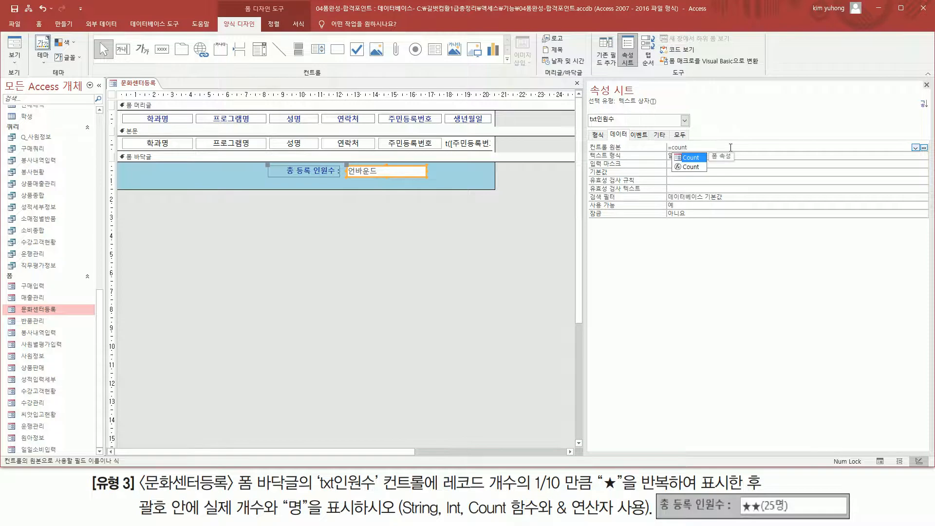
text(()
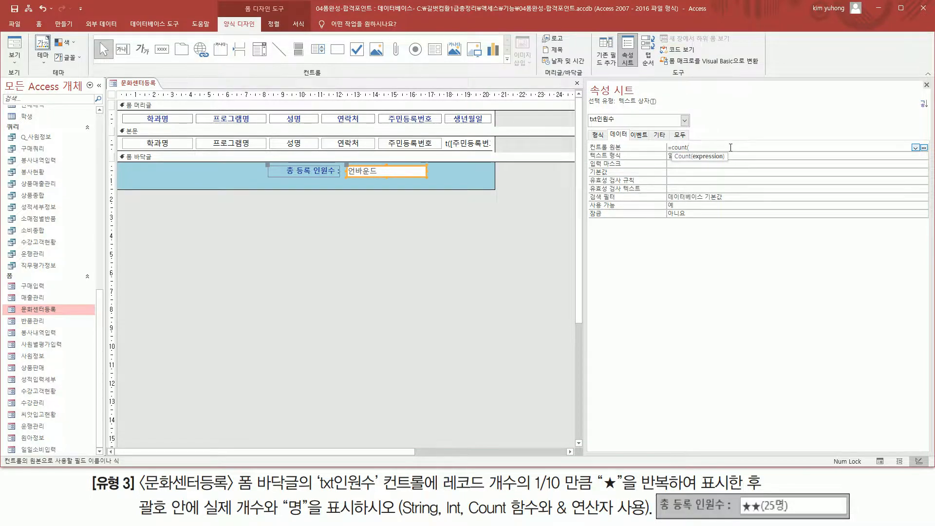
text(*))
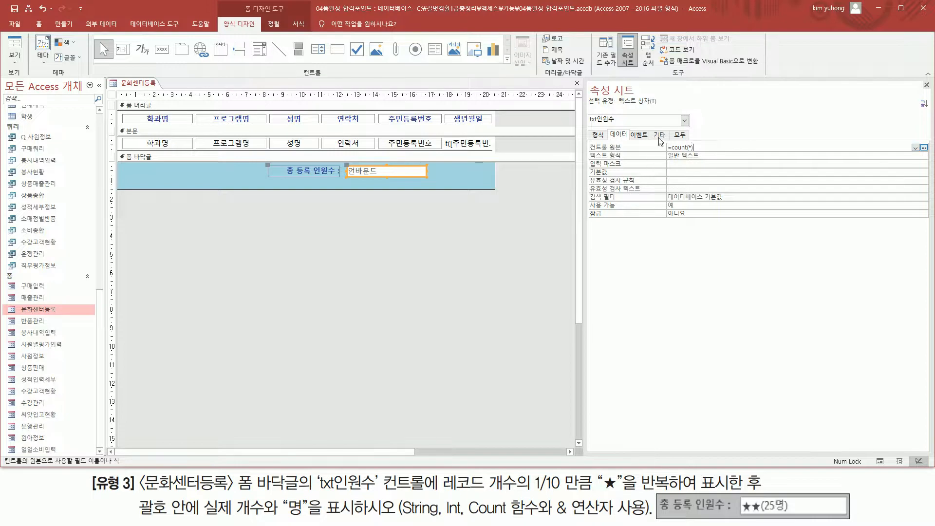
click(21, 49)
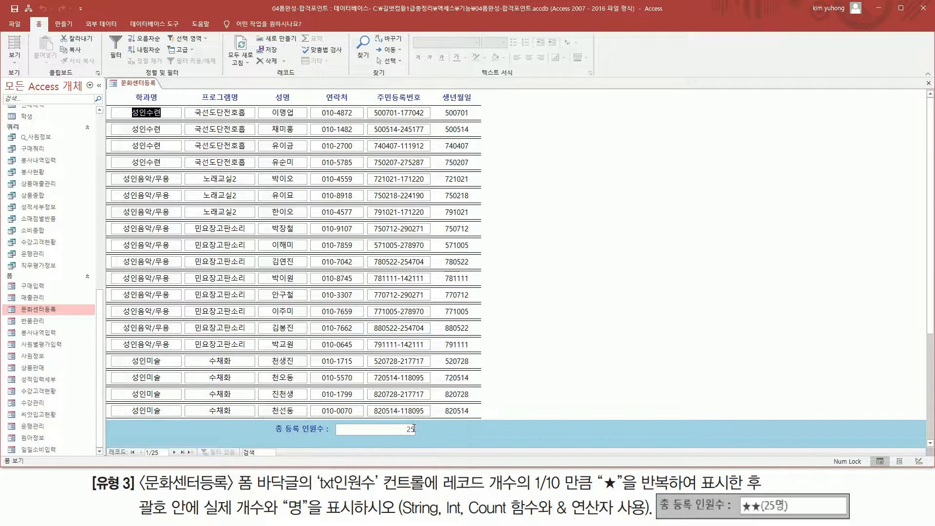
Step: Return to Design View, change the txt인원수 Control Source to =Int(Count(*)/10), and display the form in Form View
click(14, 58)
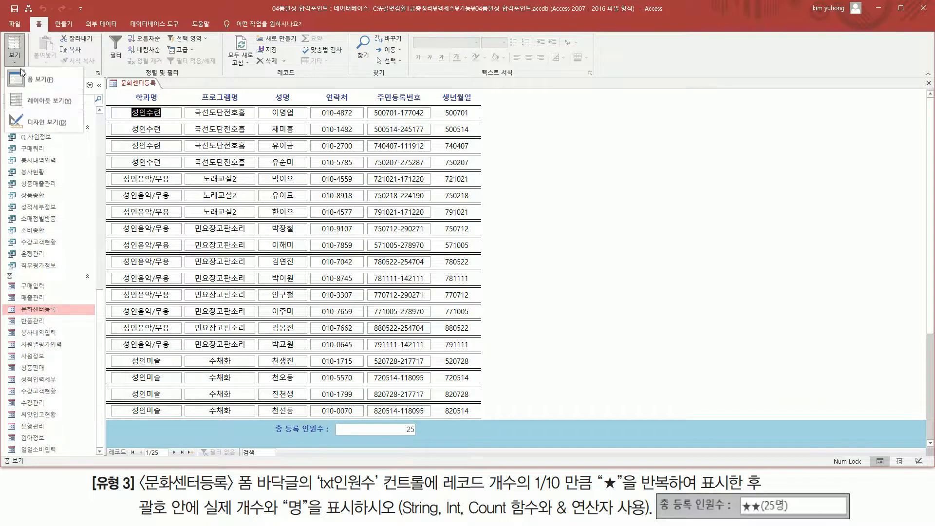
click(25, 116)
click(673, 147)
drag(672, 147, 694, 148)
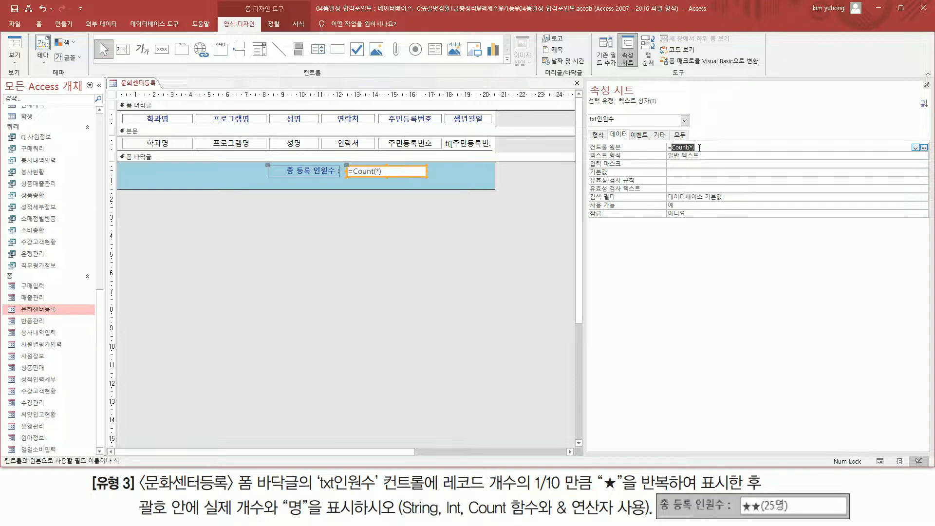
click(723, 147)
text(int()
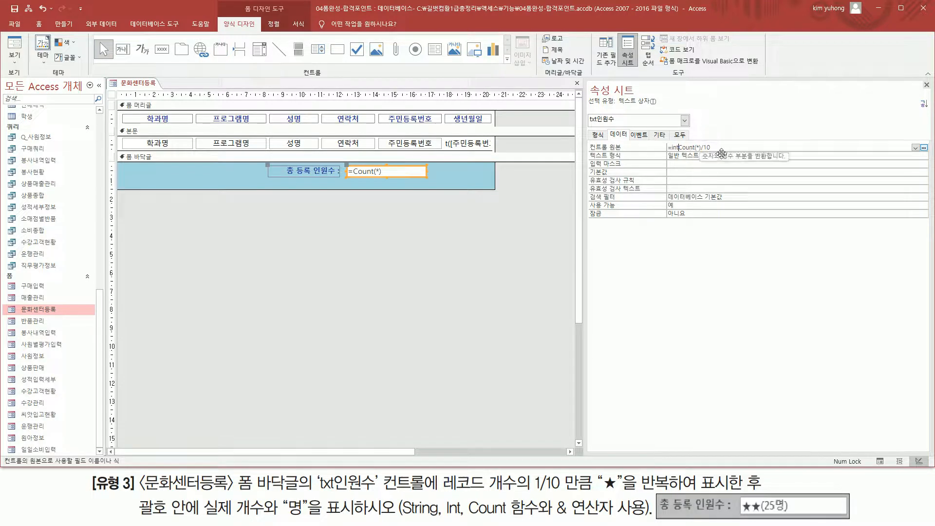
key(End)
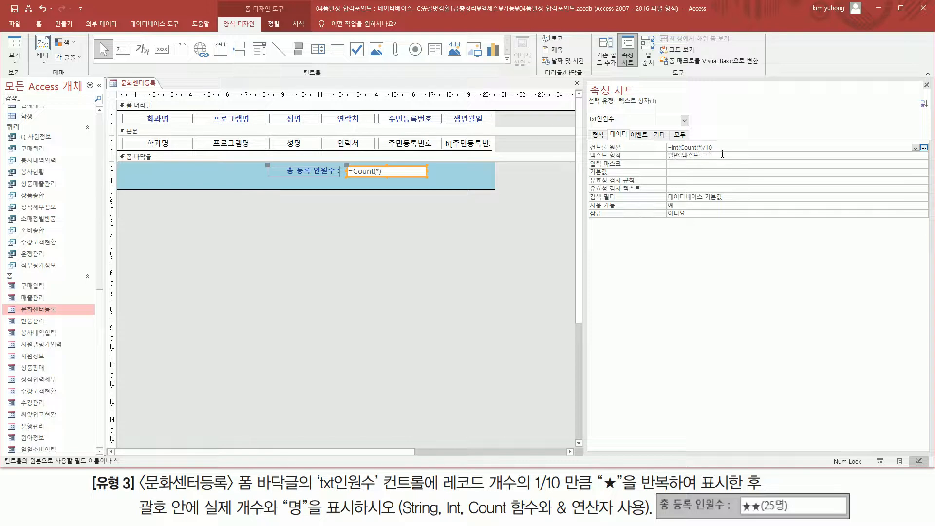
click(21, 50)
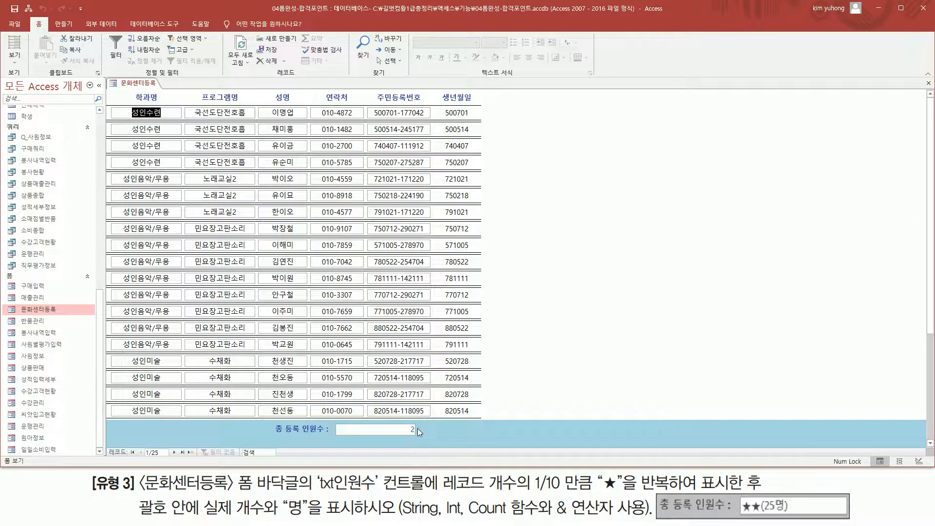
Step: Return to Design View and wrap the txt인원수 Control Source in String so it reads =String(Int(Count(*)/10),"★")
click(18, 59)
click(48, 124)
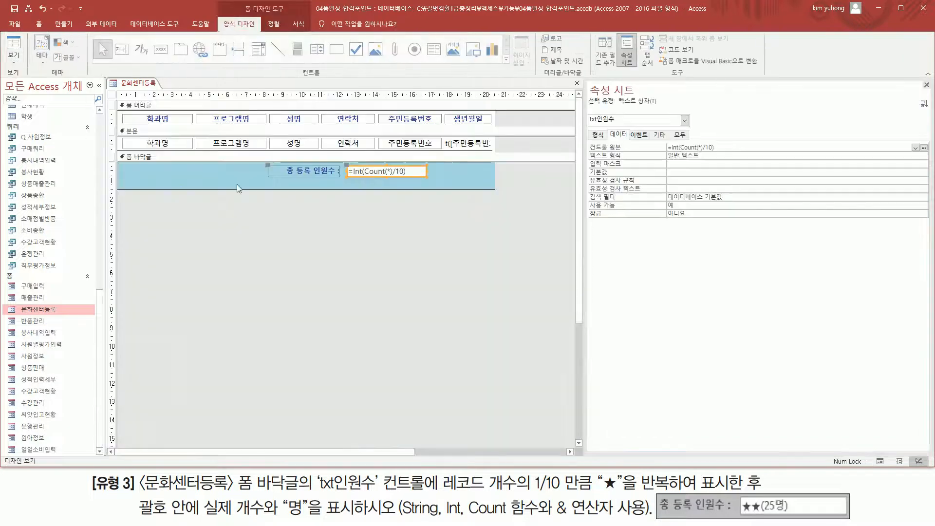
click(674, 147)
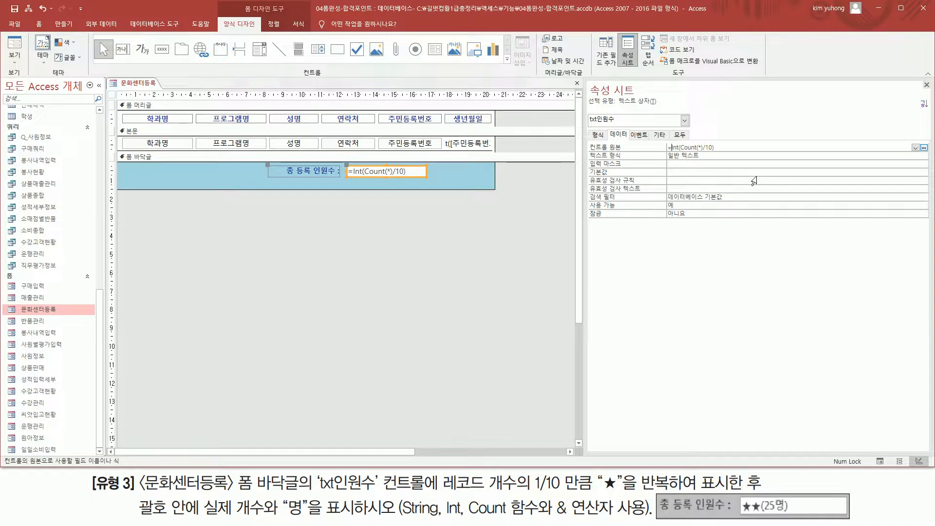
text(string()
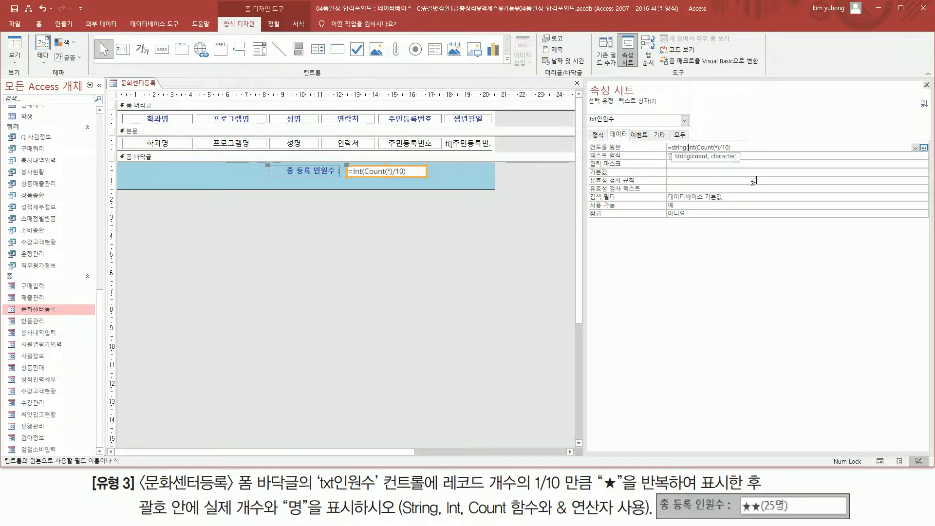
key(shift+End)
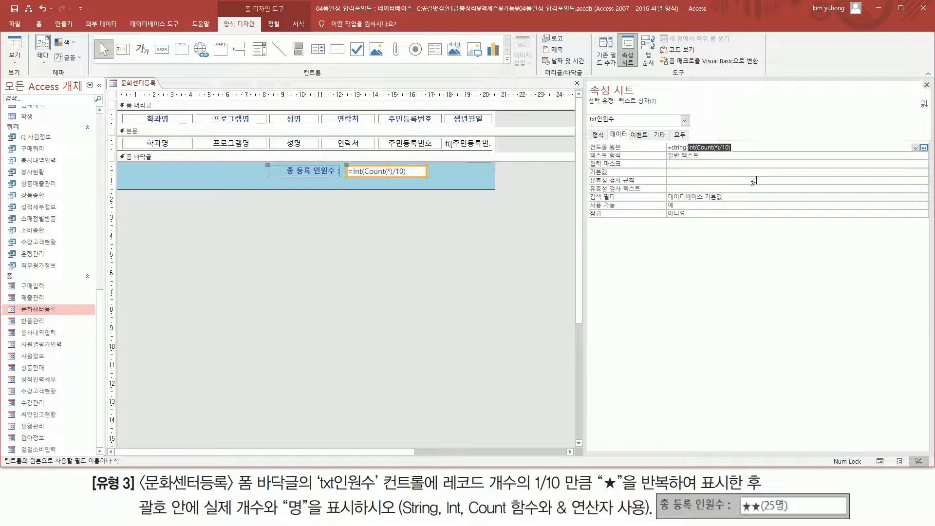
click(749, 147)
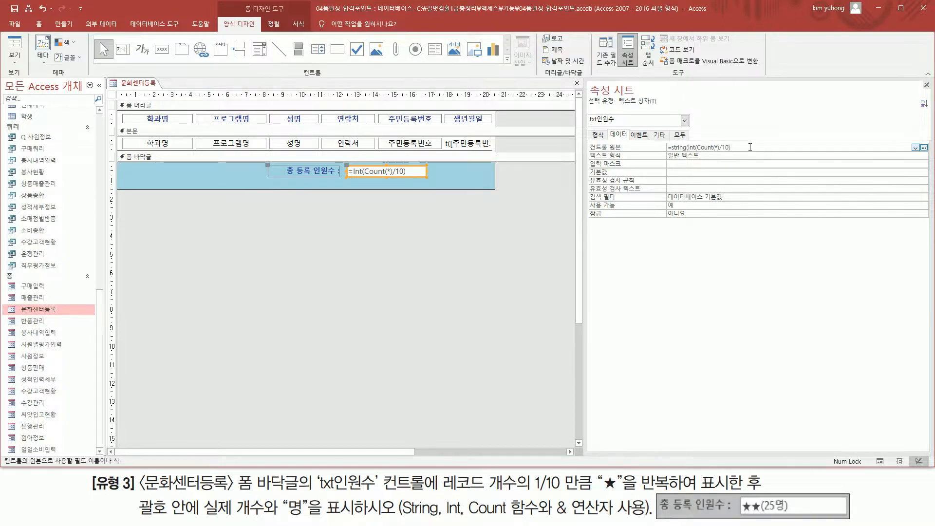
text(,)
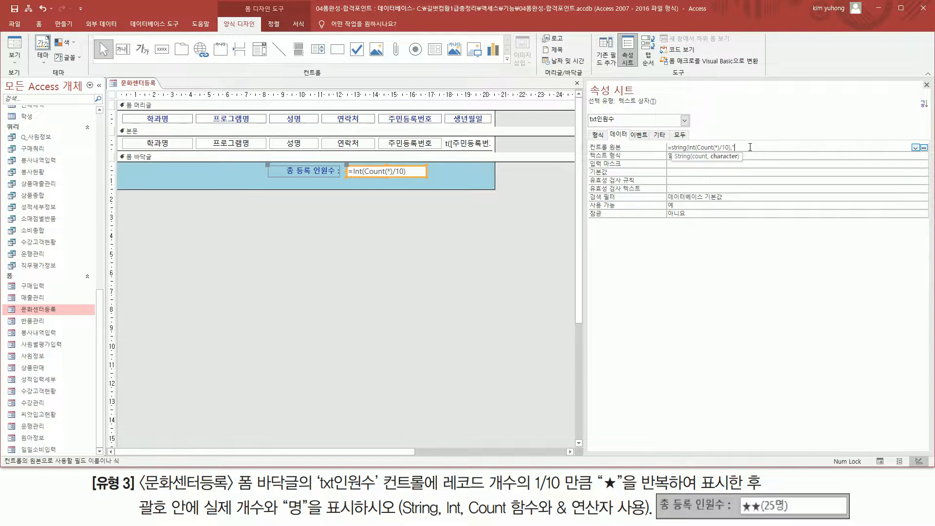
text(ㅁ)
key(Hangul_Hanja)
click(741, 257)
text("))
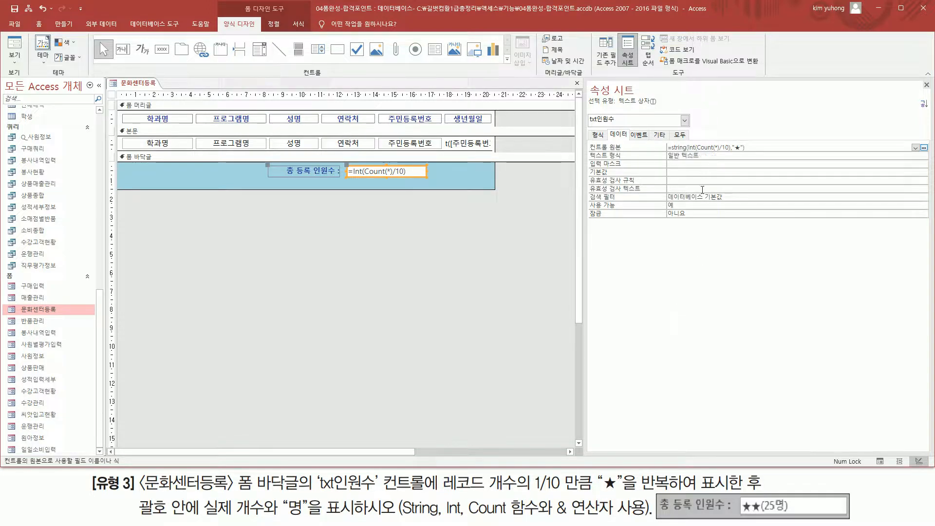
key(ctrl+shift+d)
drag(690, 152, 729, 152)
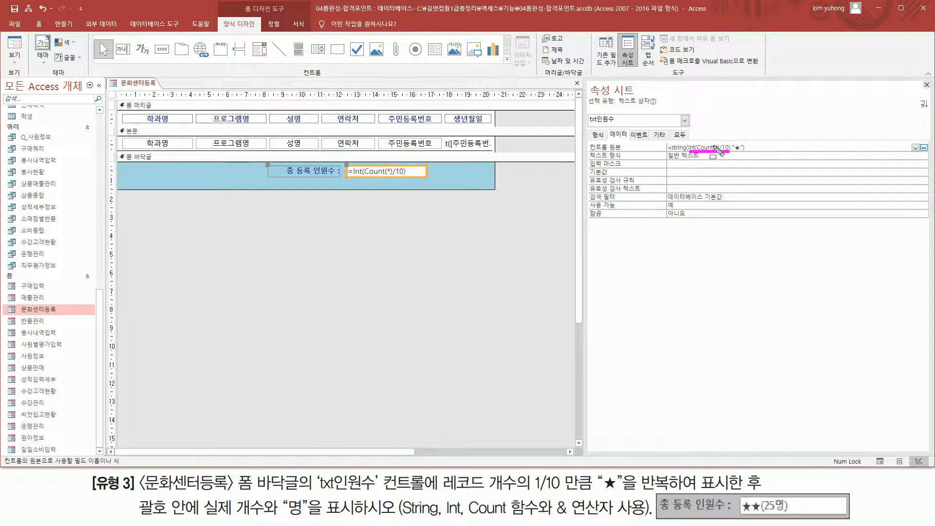
drag(734, 151, 740, 151)
Step: Display the form in Form View and compare the 총 등록 인원수 box with the required format
click(15, 46)
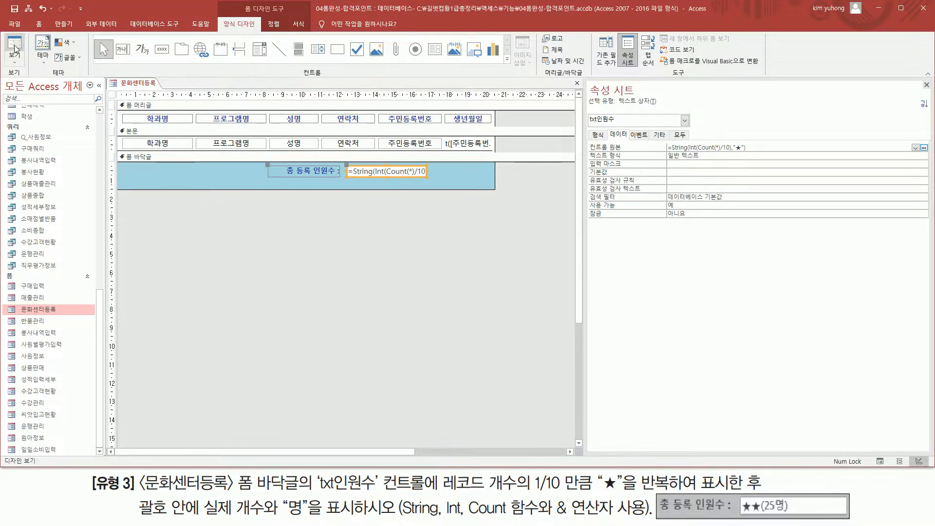
drag(330, 420, 362, 437)
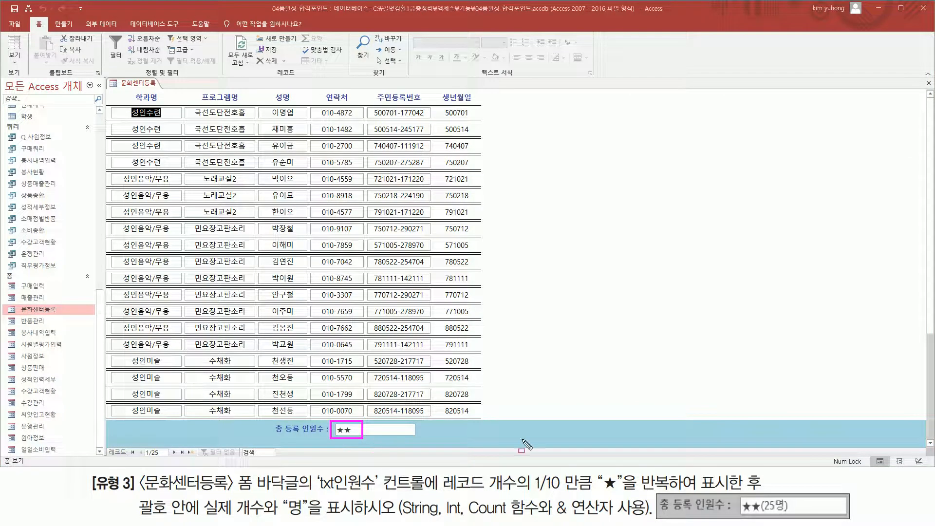
drag(760, 513, 795, 513)
key(Escape)
Step: Return to Design View and extend the txt인원수 Control Source to =String(Int(Count(*)/10),"★") & "(" & count(*) & "명)"
click(14, 61)
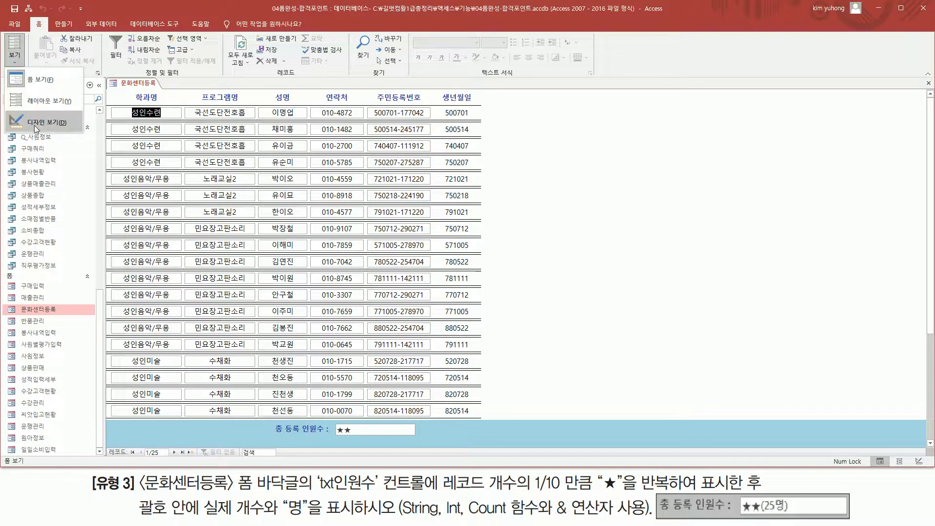
click(30, 125)
click(764, 151)
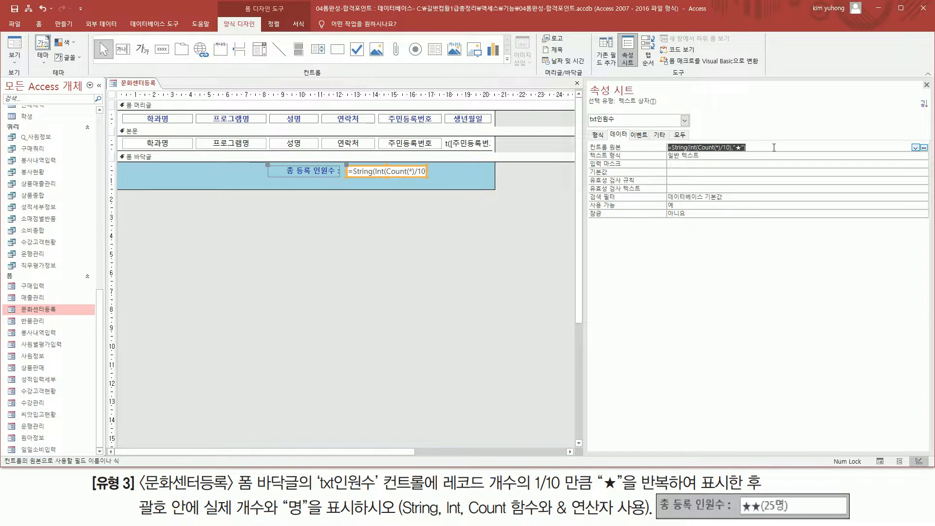
click(775, 148)
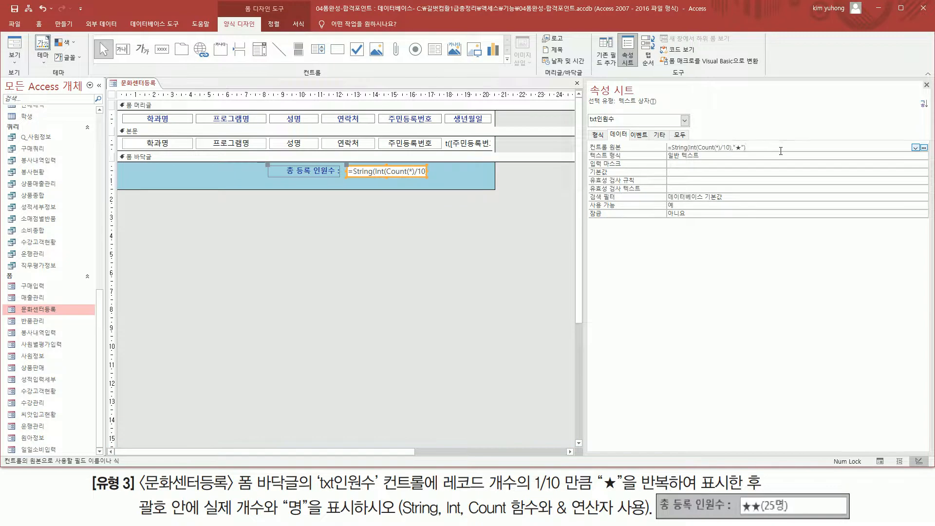
text(&)
text(& )
text(count)
text((*))
text(&)
text( ")
text(며)
text()")
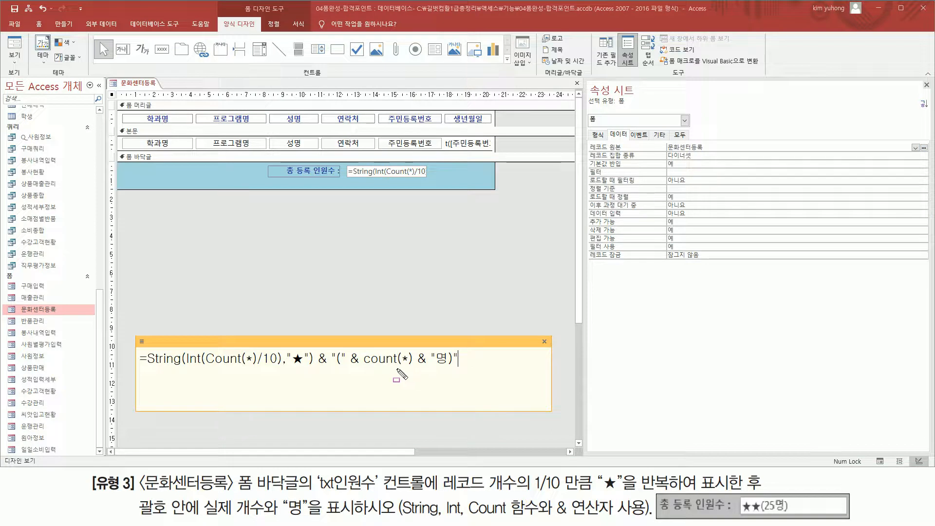
Step: Review the completed txt인원수 expression and display the 문화센터등록 form in Form View
drag(147, 366, 305, 367)
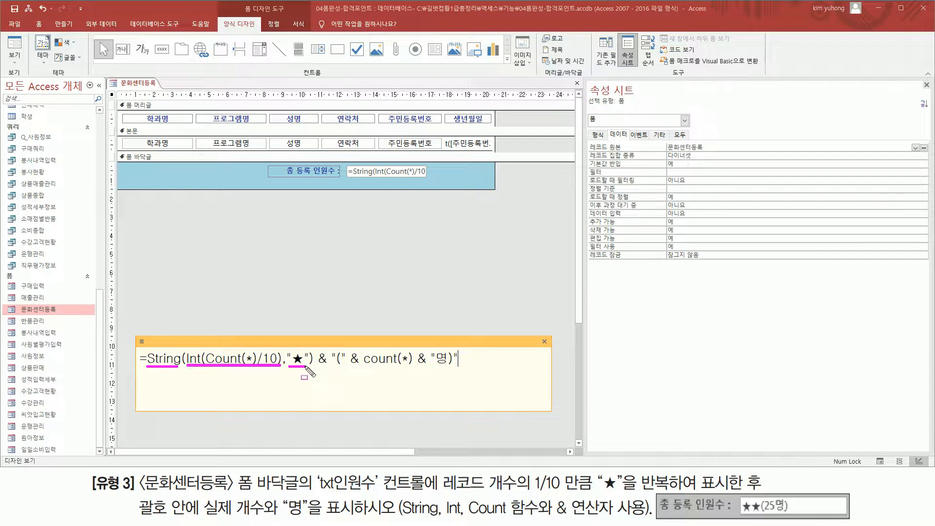
drag(363, 366, 412, 366)
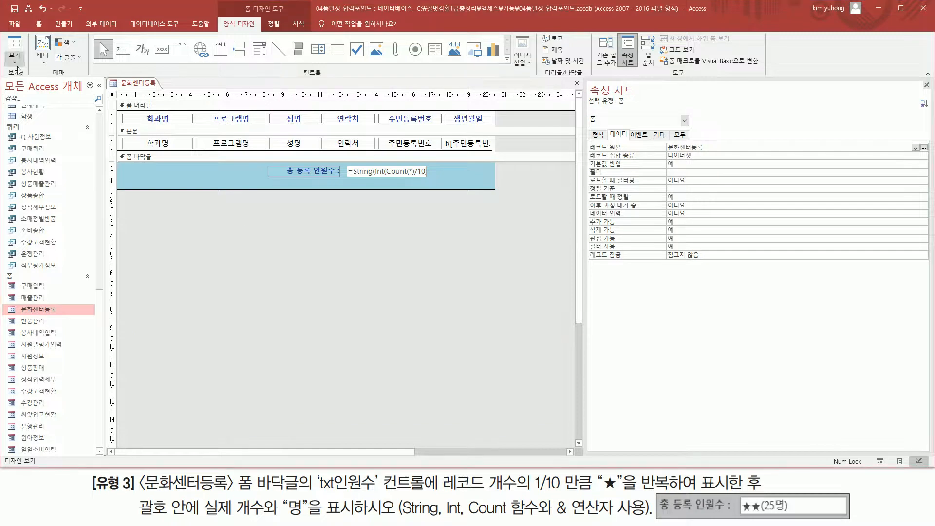
right_click(136, 85)
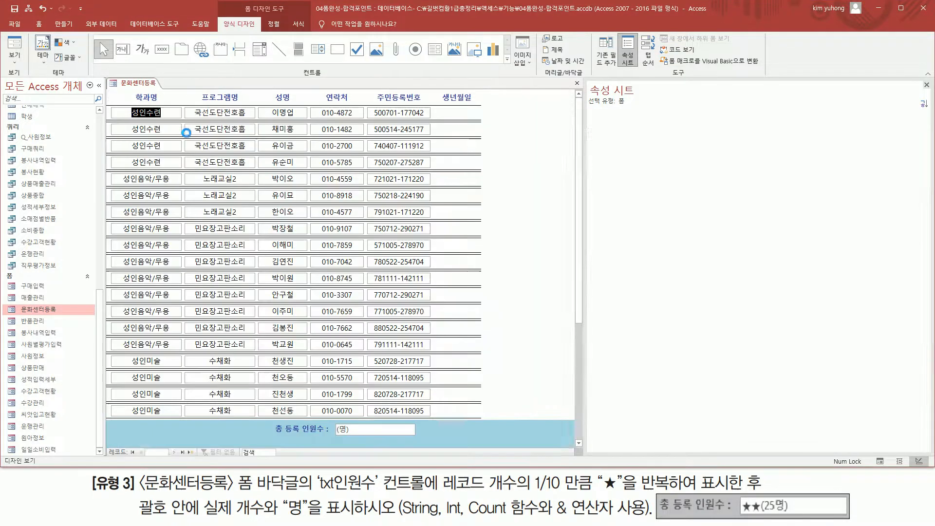
Step: Check the 총 등록 인원수 box in Form View and close the 문화센터등록 form, saving its design changes
click(174, 130)
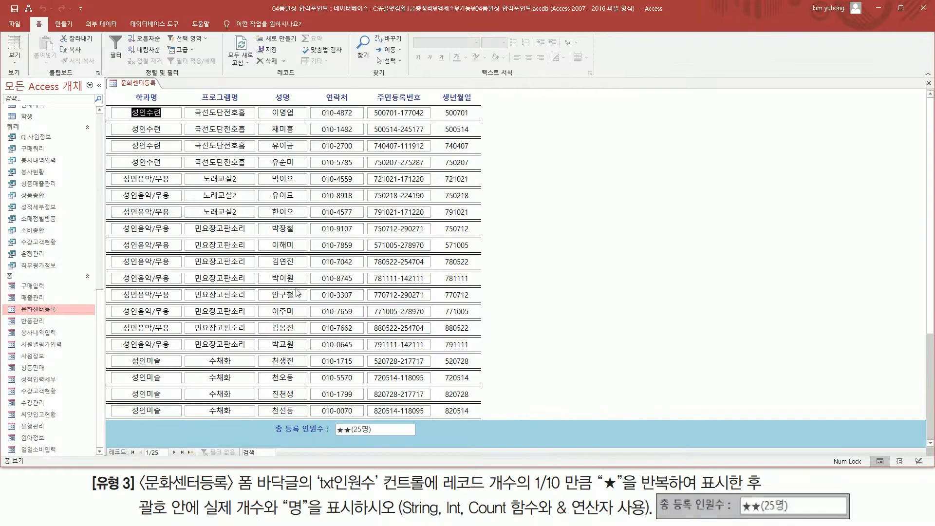
mouse_move(334, 438)
mouse_down()
mouse_move(374, 438)
mouse_move(376, 425)
mouse_up()
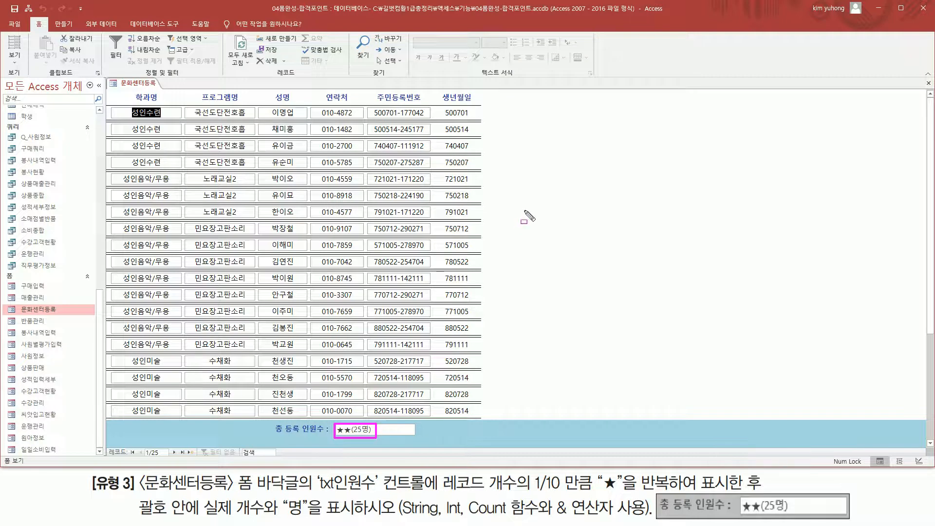
key(Escape)
click(928, 84)
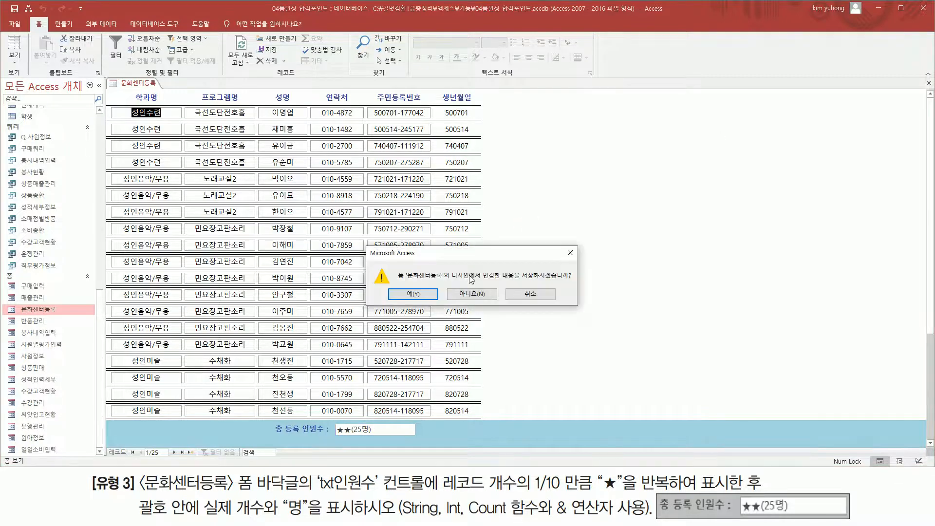
click(415, 295)
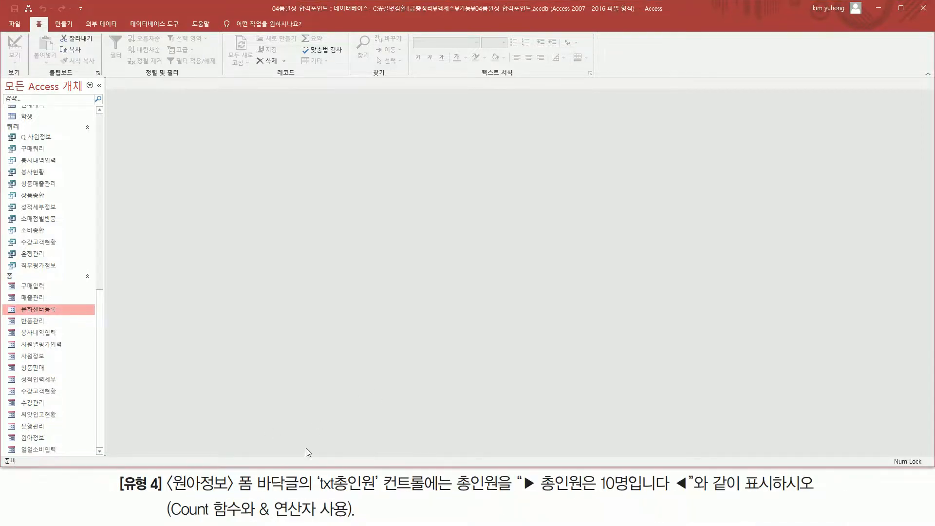
Step: Open the 원아정보 form and switch it to Design View
drag(163, 496, 254, 496)
mouse_move(253, 473)
mouse_down()
mouse_move(301, 495)
mouse_move(426, 494)
mouse_up()
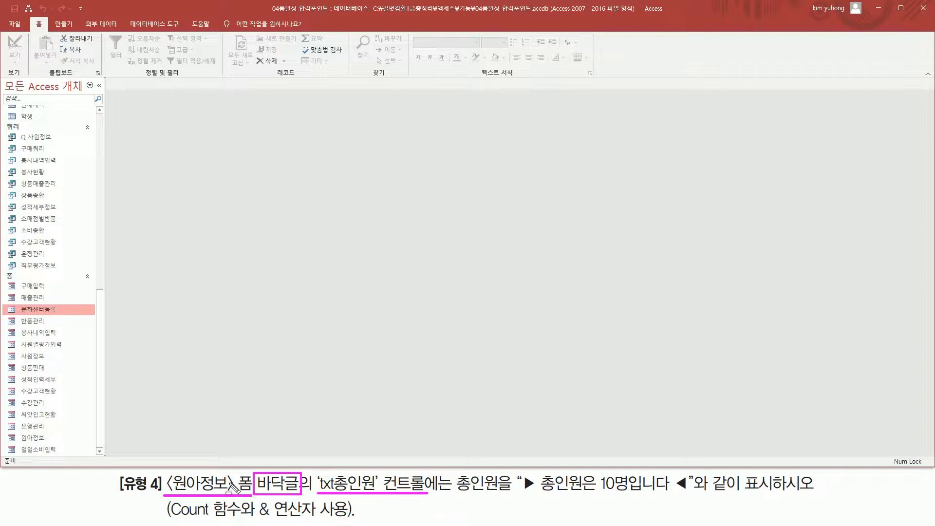
click(47, 438)
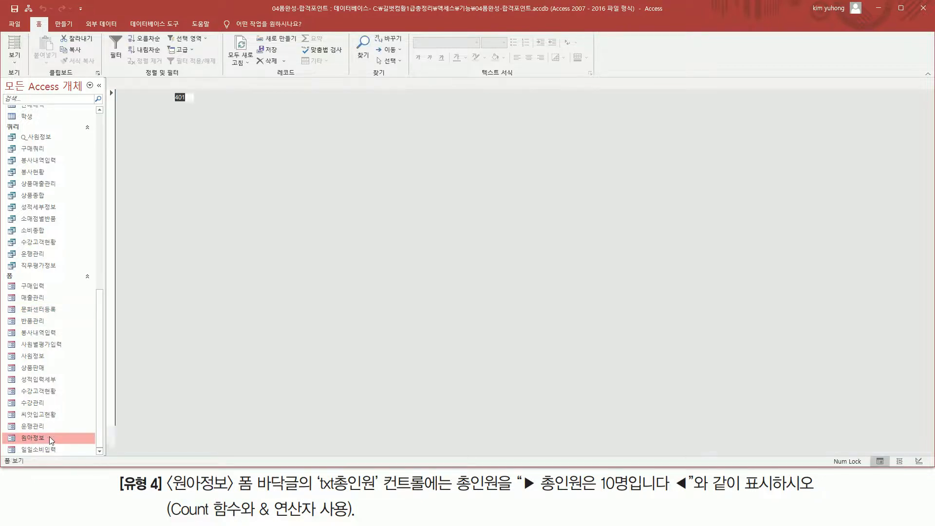
double_click(41, 439)
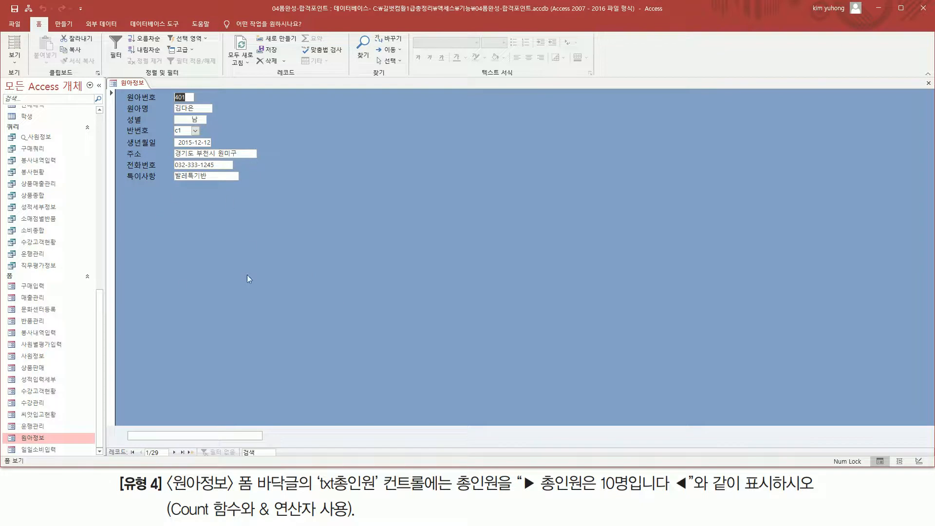
key(ctrl+shift+d)
drag(124, 428, 273, 445)
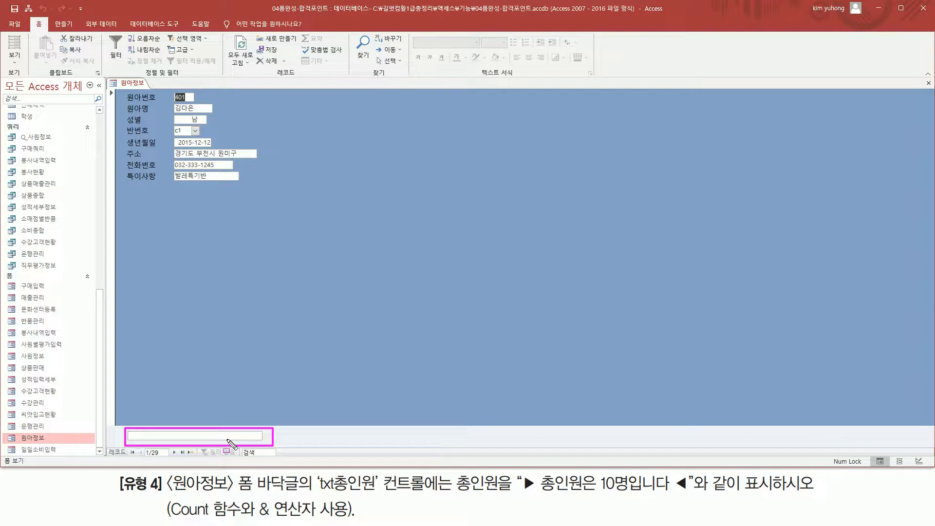
right_click(130, 83)
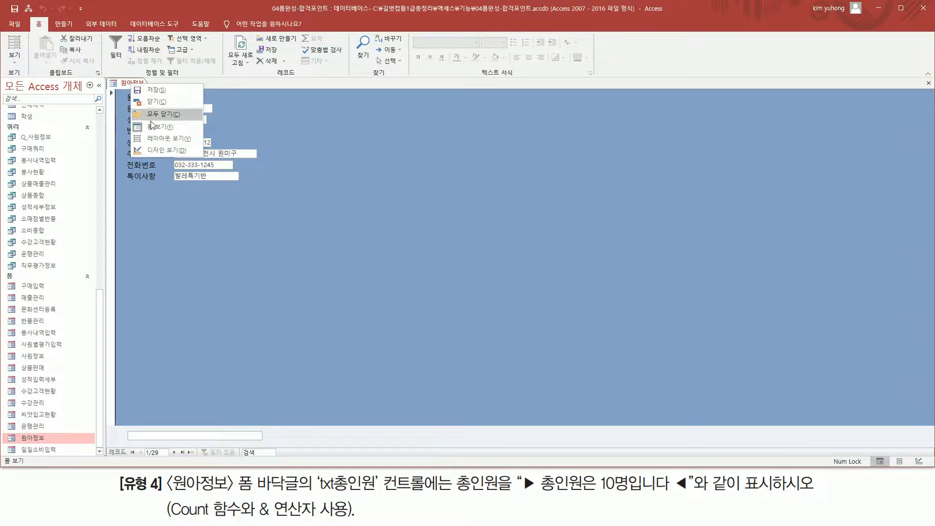
click(156, 150)
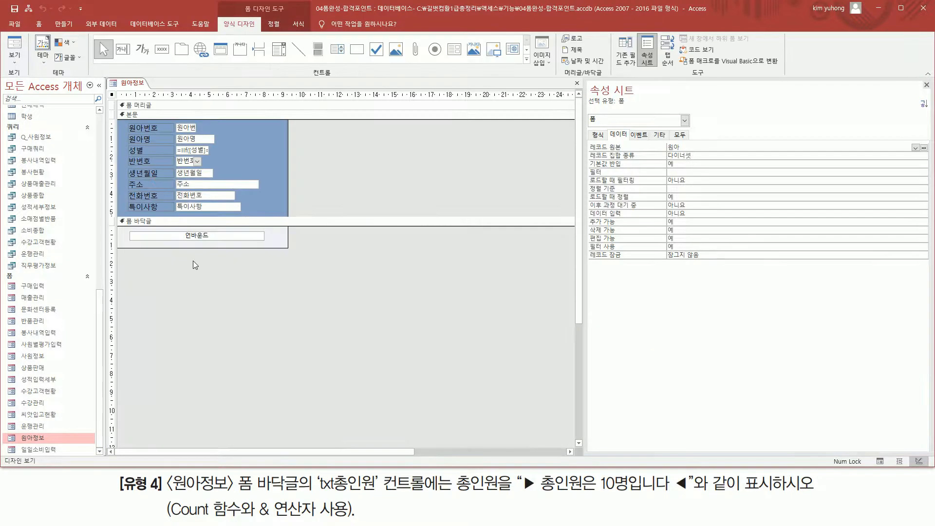
Step: Select the txt총인원 text box in the form footer and set its Control Source to =count(*)
mouse_move(126, 242)
mouse_down()
mouse_move(271, 249)
mouse_move(277, 227)
mouse_up()
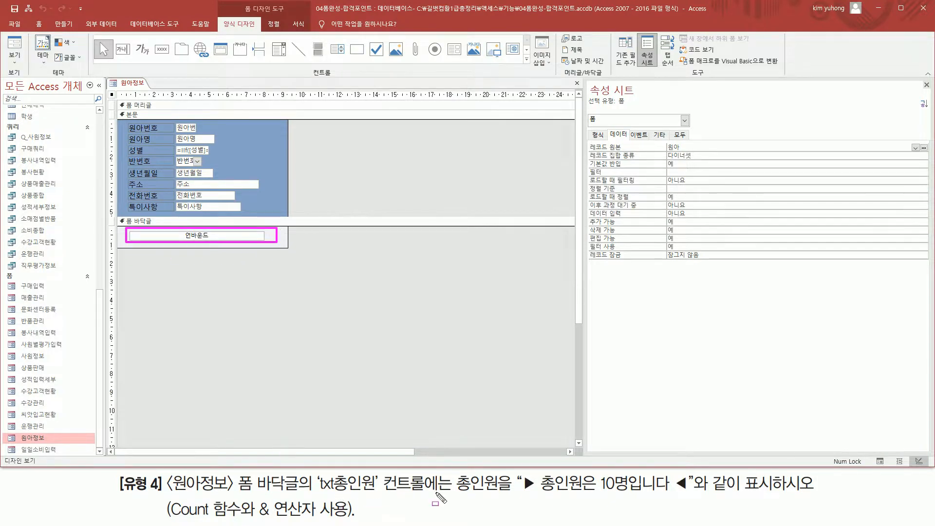
drag(520, 493, 688, 493)
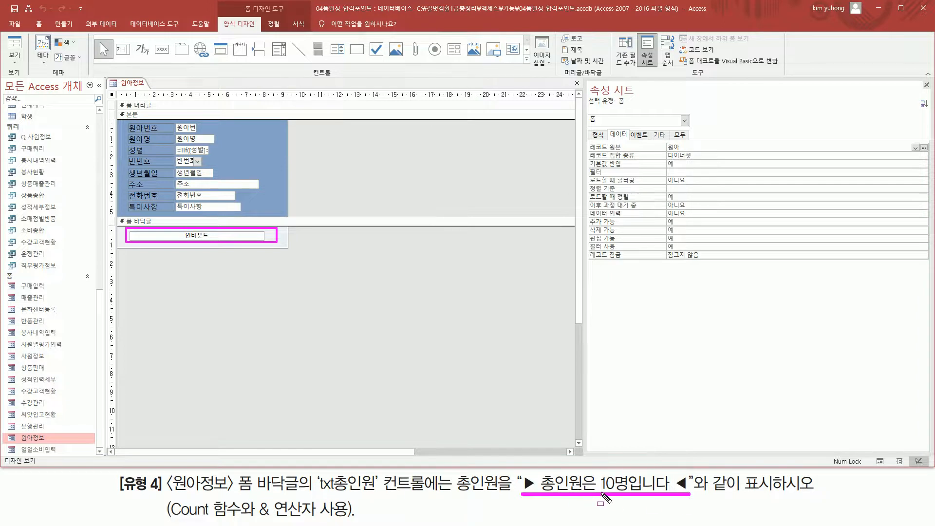
drag(168, 518, 346, 519)
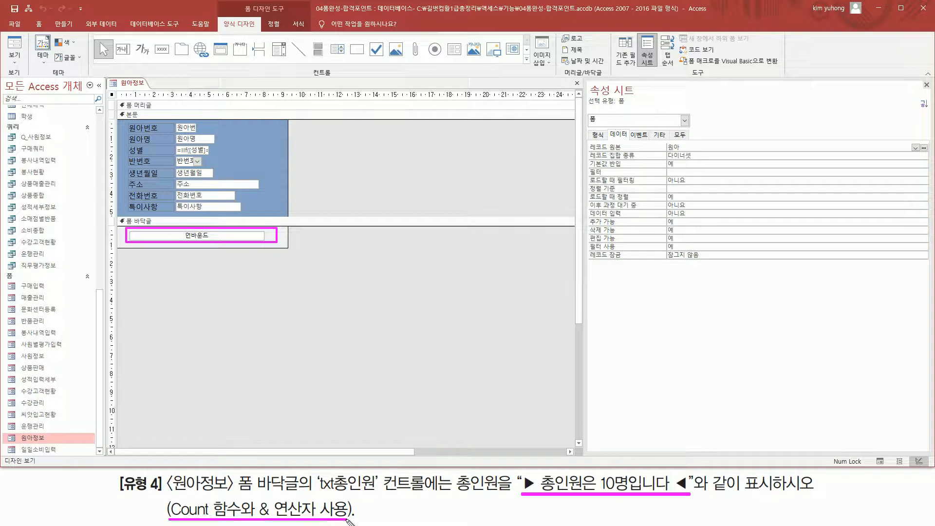
drag(599, 472, 616, 499)
click(256, 235)
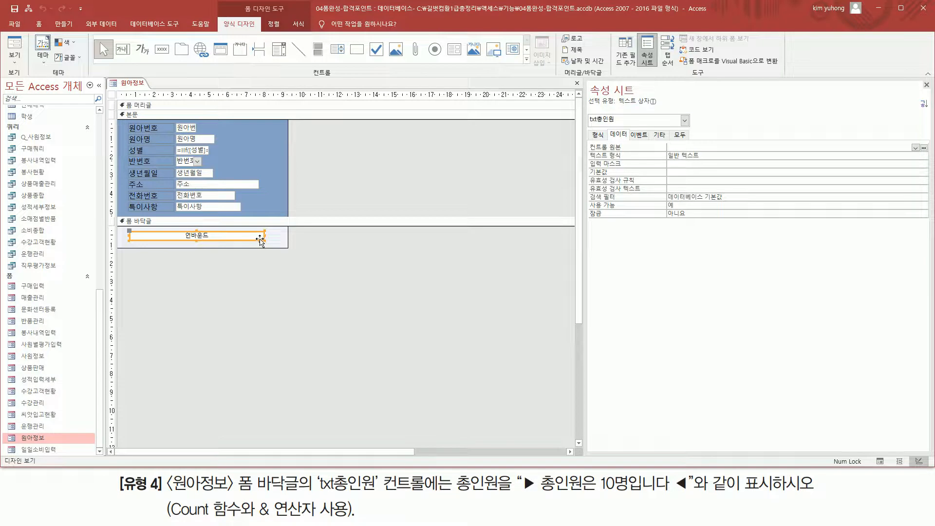
click(619, 134)
mouse_move(609, 126)
mouse_down()
mouse_move(631, 141)
mouse_move(603, 153)
mouse_move(699, 151)
mouse_up()
key(Escape)
text(=count(*))
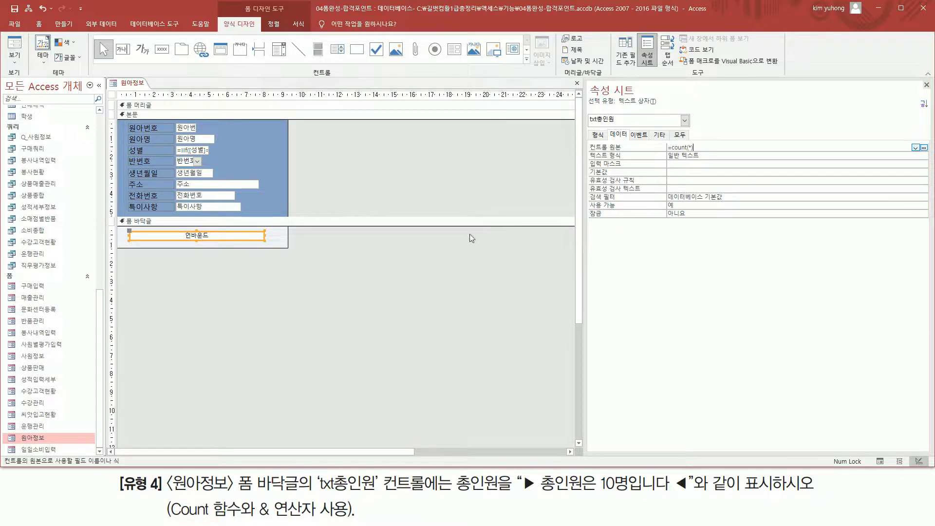
Step: Display the 원아정보 form in Form View to check the footer count, and return to Design View
click(15, 46)
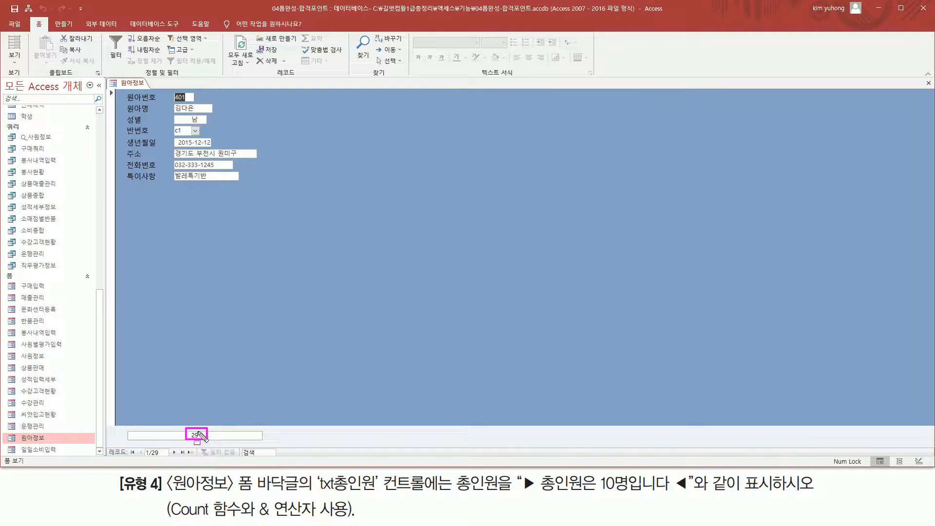
click(14, 62)
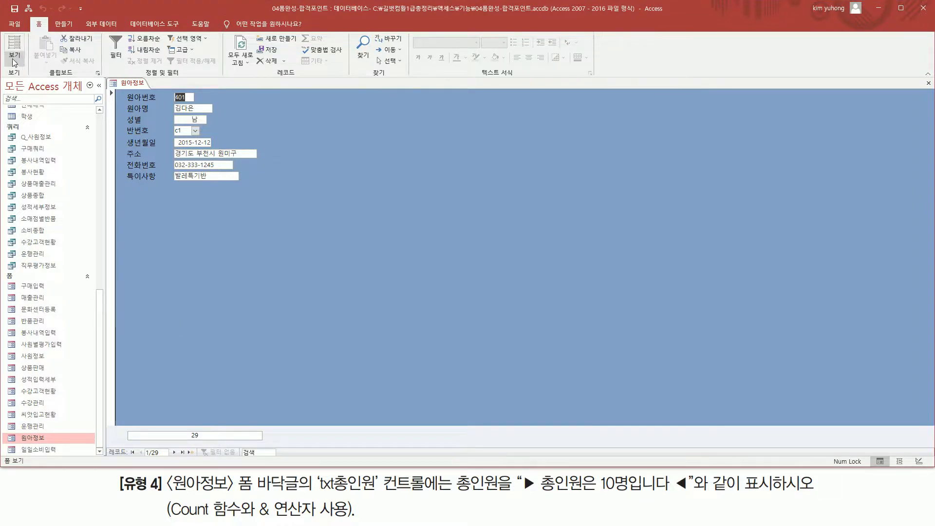
click(78, 129)
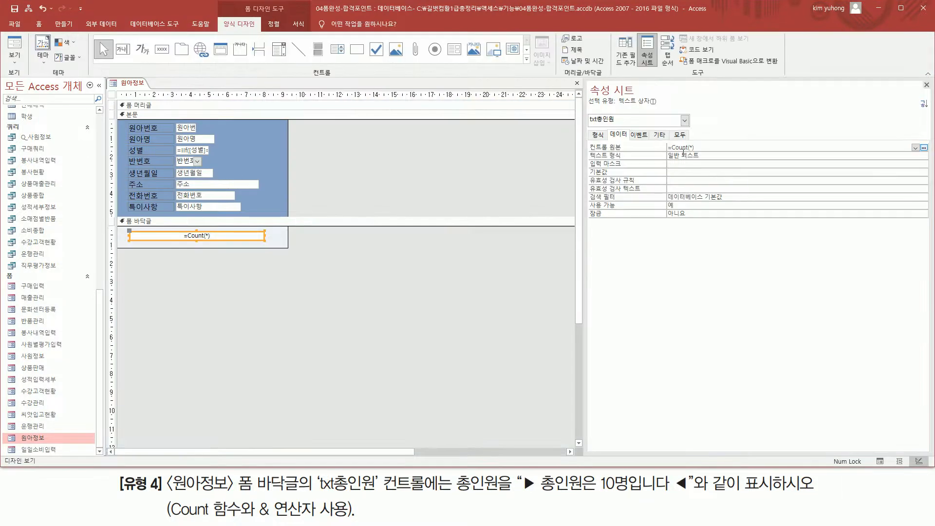
Step: Remove Count(*) from the txt총인원 Control Source, keeping only the equals sign, and review how the required text is split around the number
double_click(746, 147)
key(BackSpace)
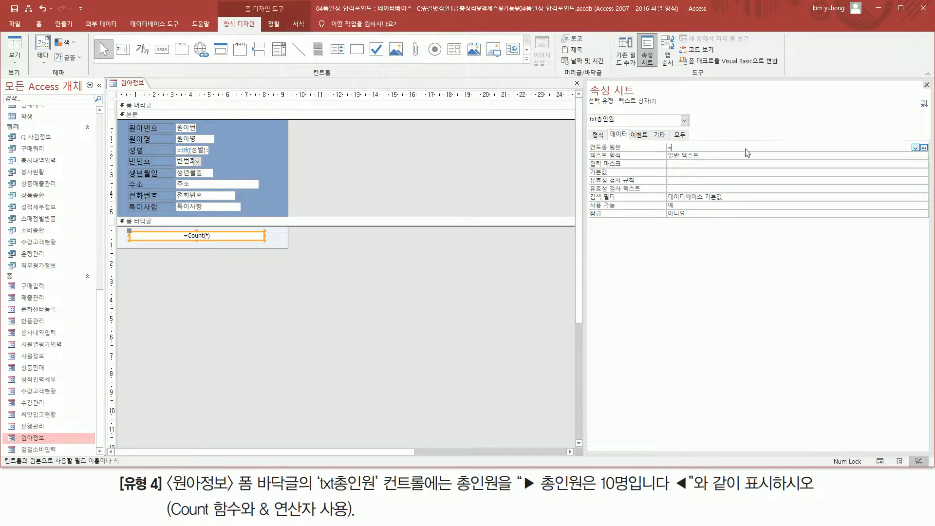
key(ctrl+2)
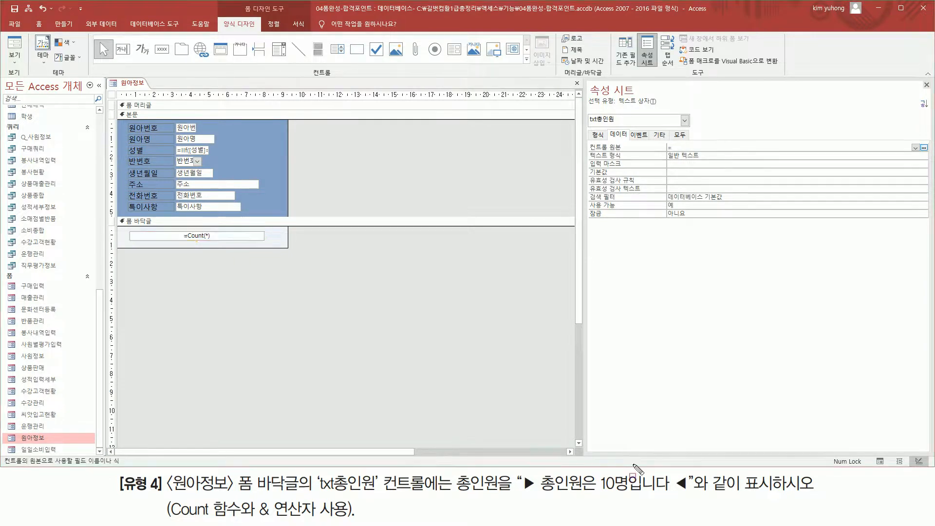
drag(602, 492, 615, 492)
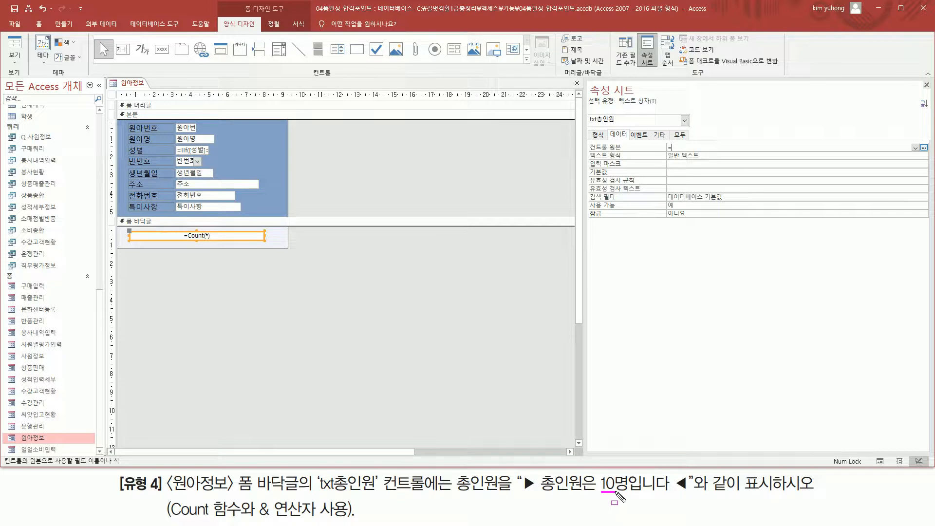
mouse_move(521, 472)
mouse_down()
mouse_move(563, 496)
mouse_move(602, 497)
mouse_up()
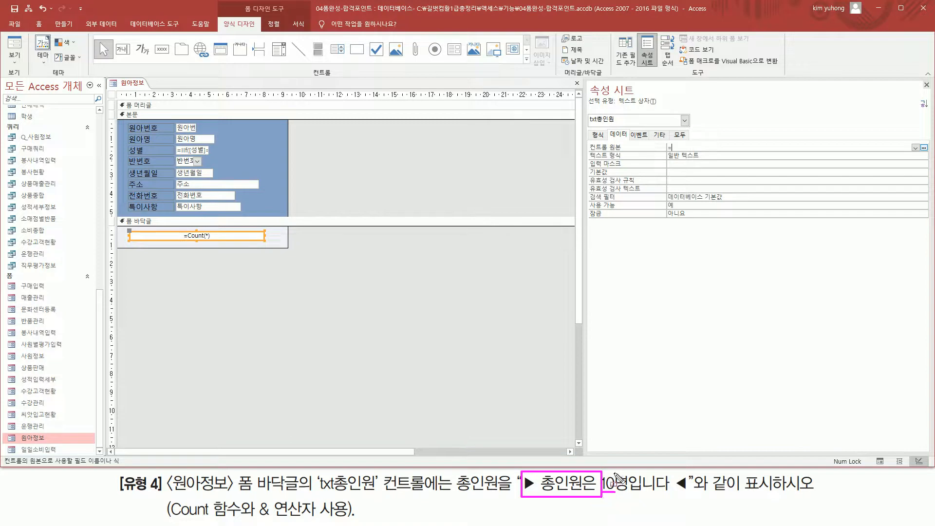
mouse_move(615, 472)
mouse_down()
mouse_move(632, 499)
mouse_move(687, 499)
mouse_up()
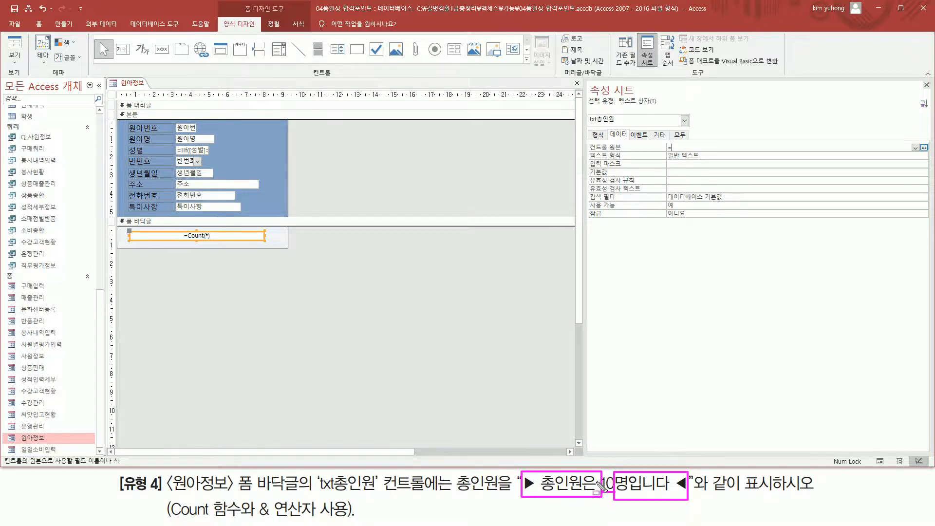
drag(595, 476, 604, 498)
key(Escape)
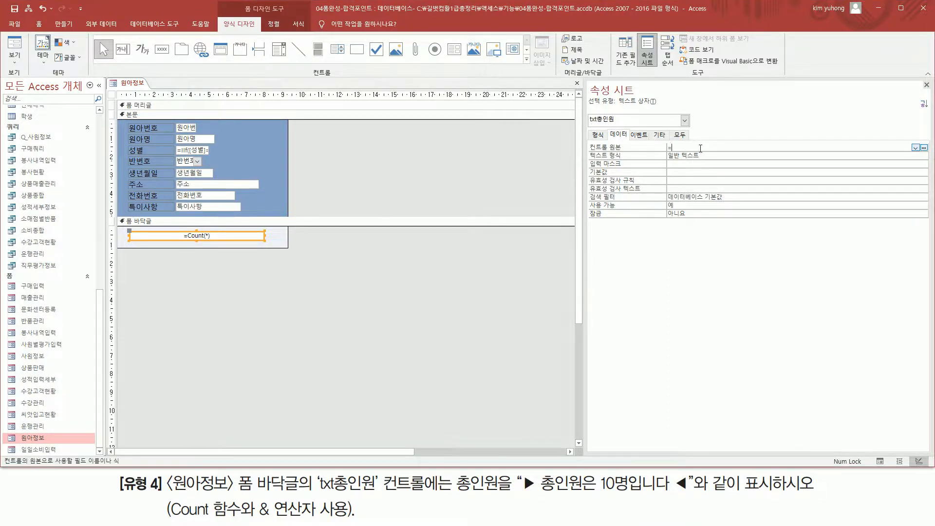
Step: Complete the txt총인원 Control Source as ="▶ 총인원은 ", inserting the solid triangle as a special character
text(ㅁ)
key(Hangul_Hanja)
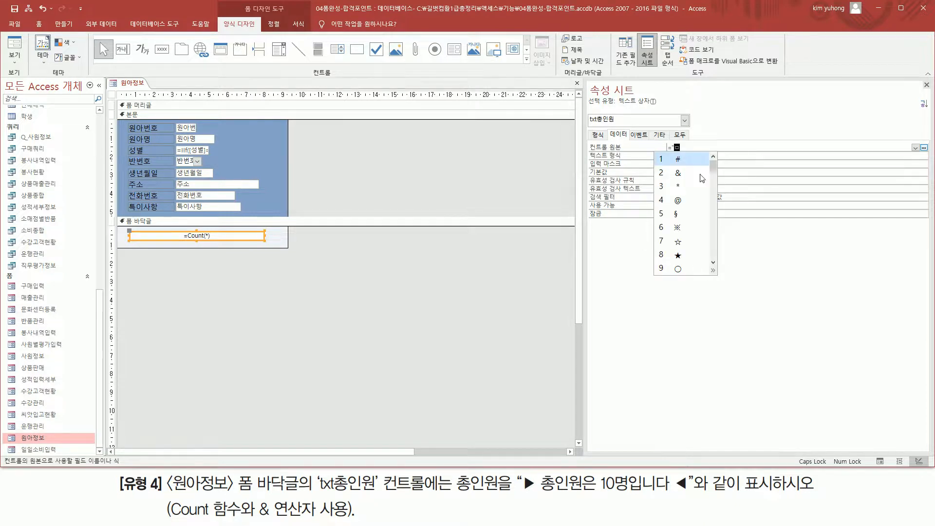
click(712, 270)
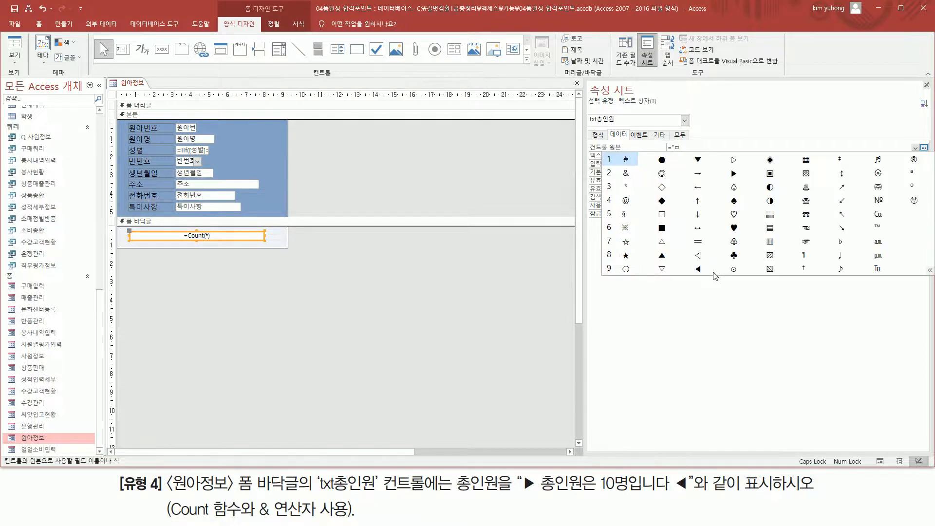
click(734, 173)
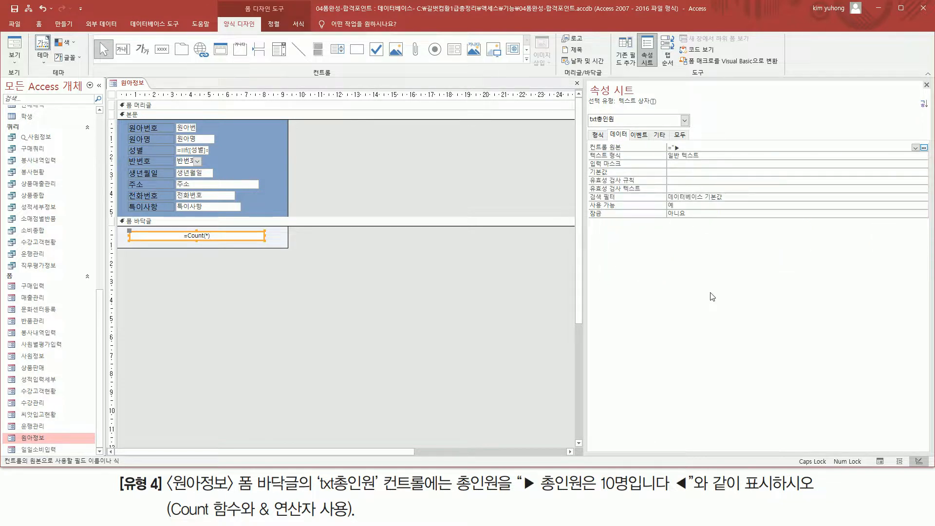
text(초인원ㅇ)
key(Return)
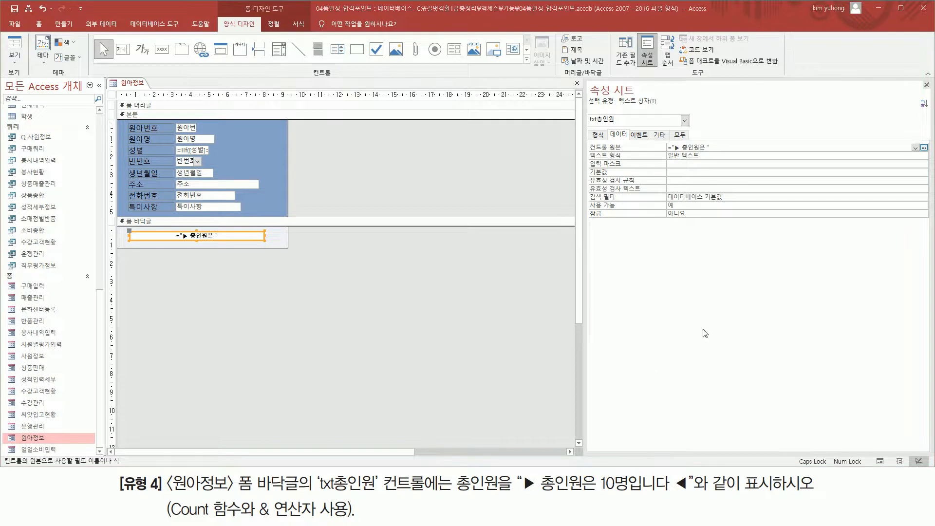
Step: Extend the txt총인원 Control Source to ="▶ 총인원은 " & Count(*) & "명입니다 ◀"
click(742, 147)
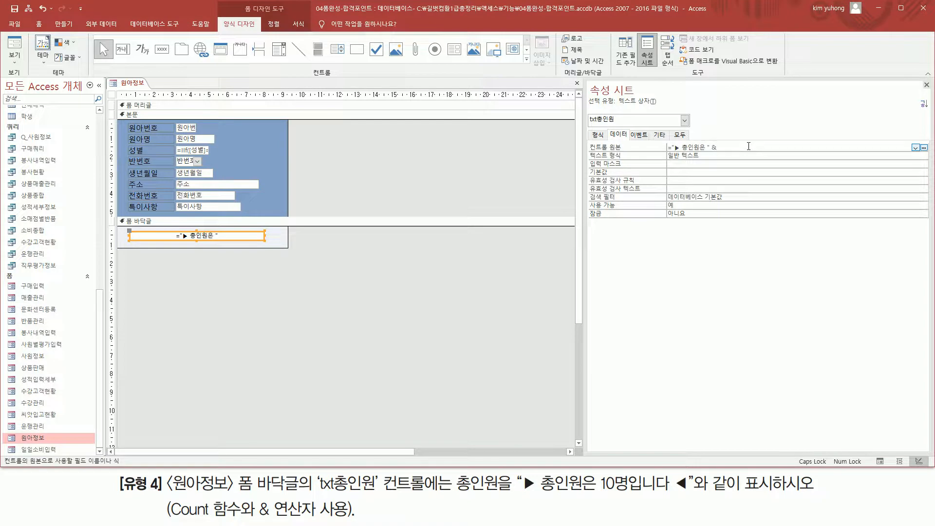
text(& Count(*))
text(명ㅇ)
text(니다)
text(ㅁ)
key(Hangul_Hanja)
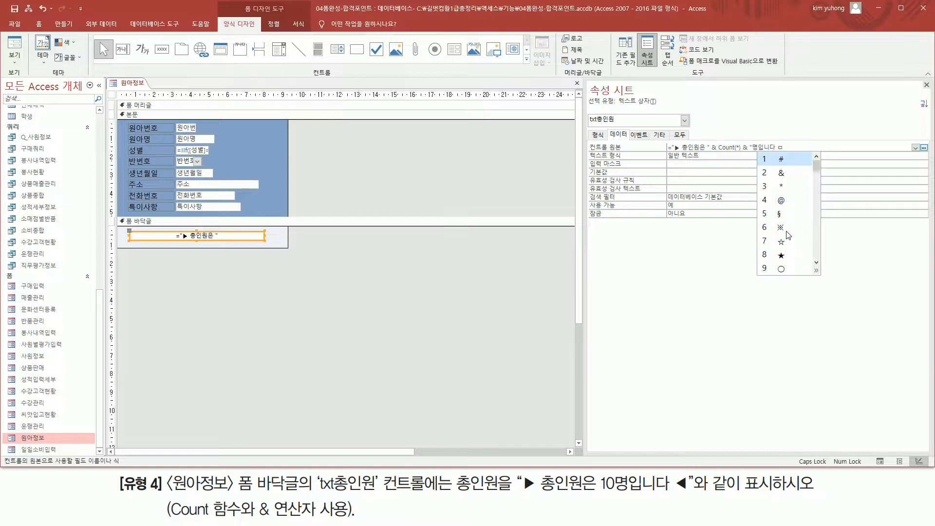
click(816, 271)
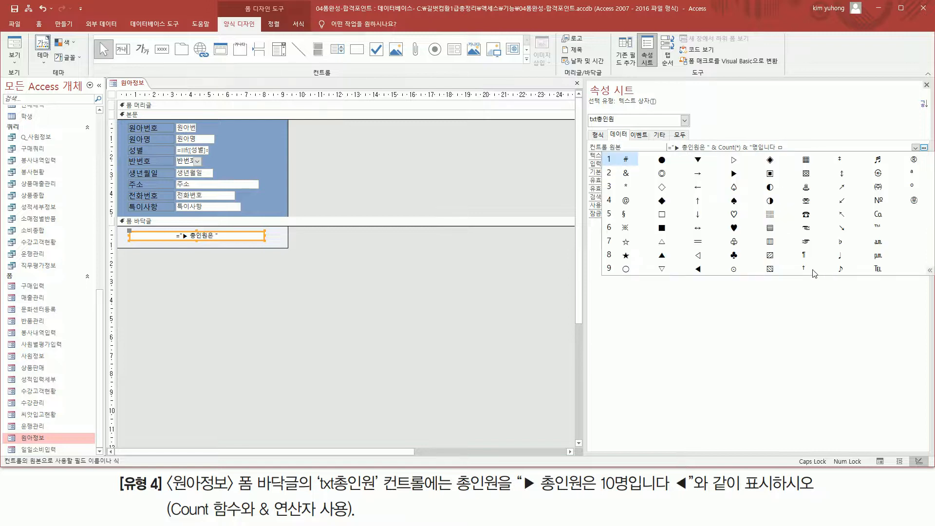
click(698, 270)
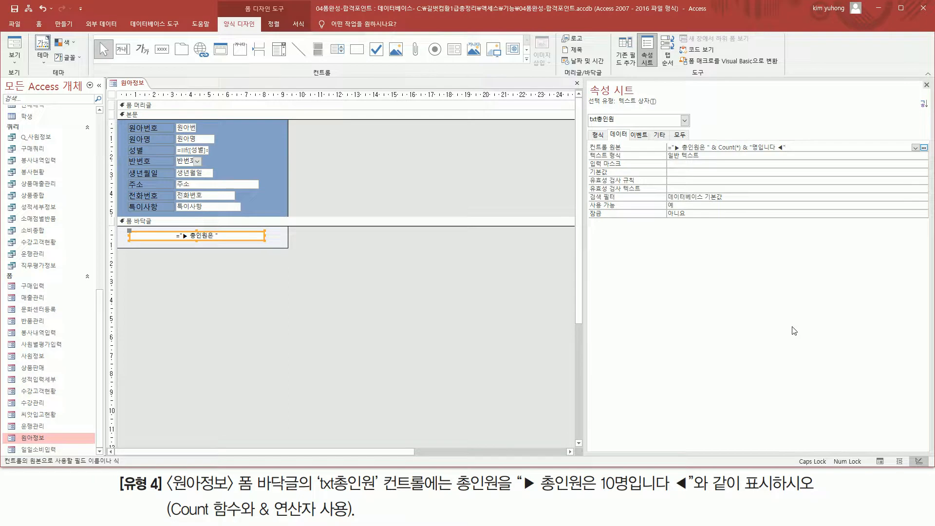
text(")
Step: Review the completed txt총인원 expression, checking how & joins the quoted text pieces with Count(*)
key(shift+F2)
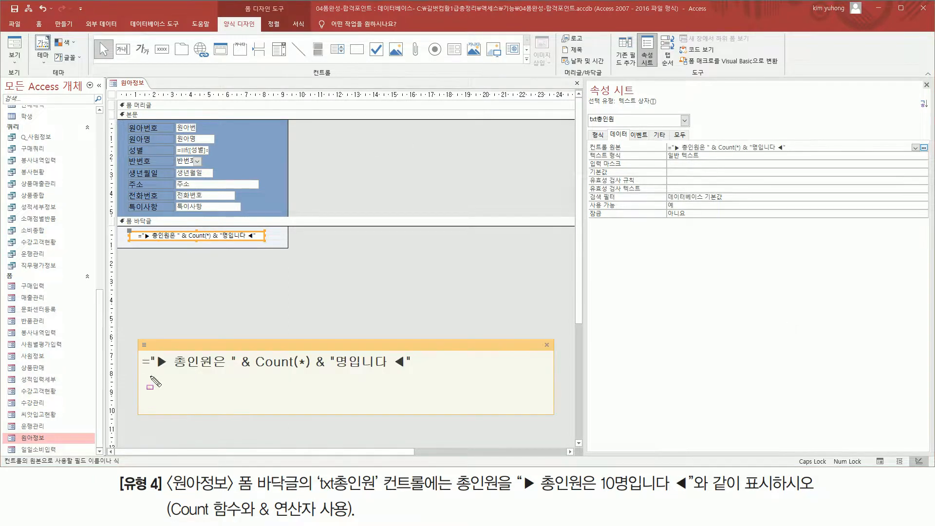
drag(139, 375, 431, 375)
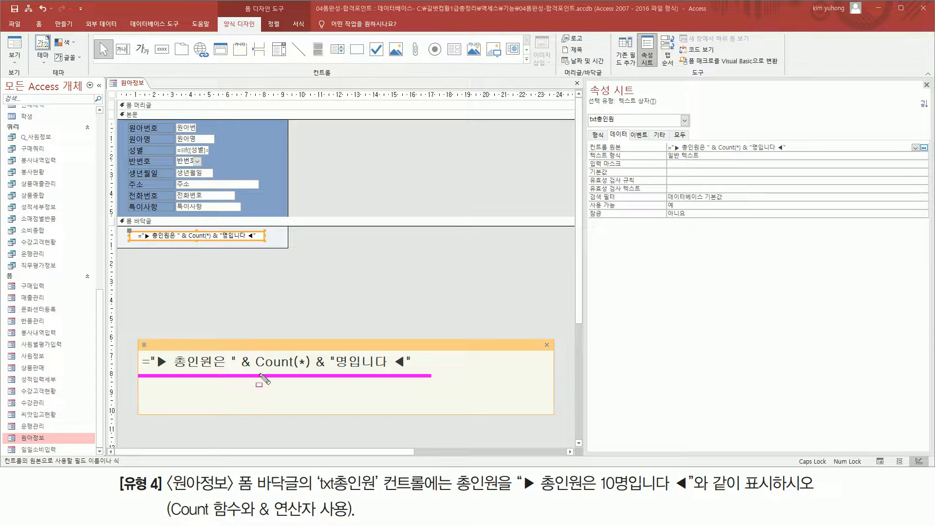
drag(255, 368, 308, 369)
mouse_move(155, 369)
mouse_down()
mouse_move(232, 369)
mouse_move(231, 350)
mouse_up()
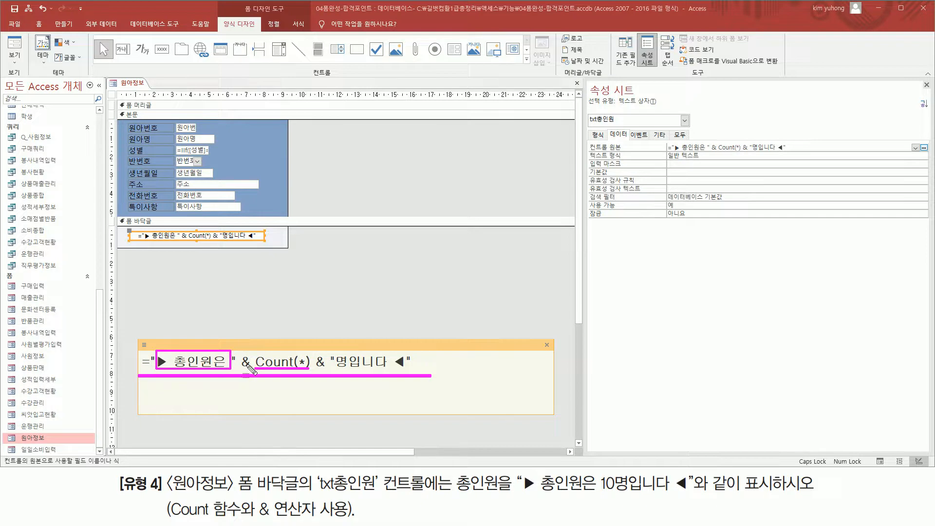
drag(302, 369, 403, 369)
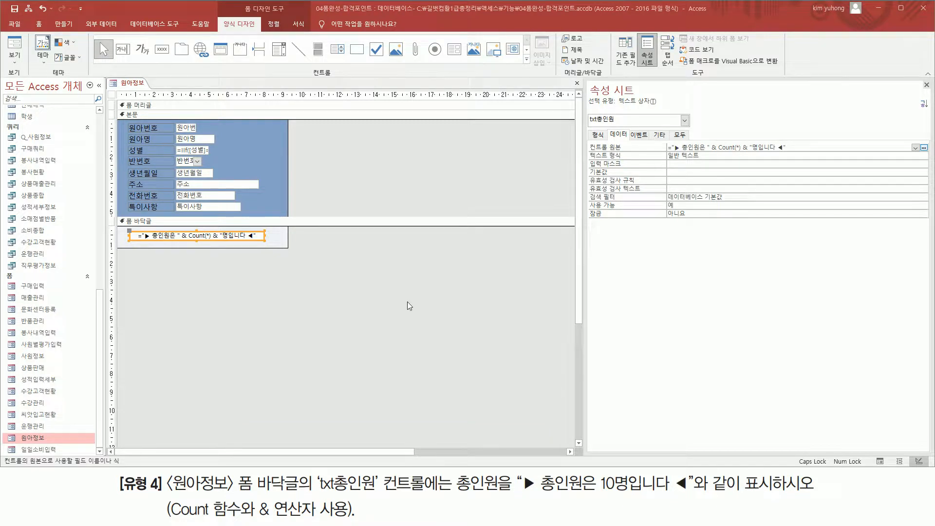
Step: Display the 원아정보 form in Form View to check the footer headcount text, and close the form with its design changes saved
click(16, 61)
click(52, 78)
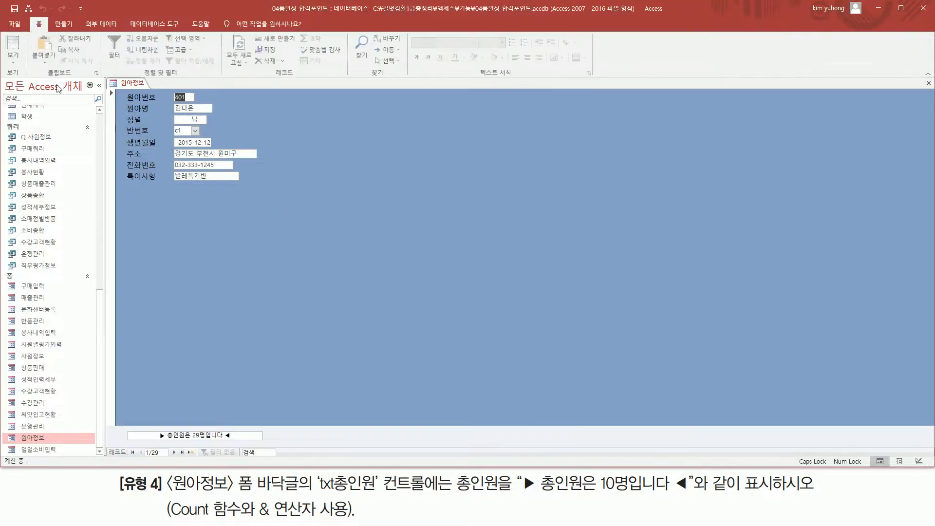
key(ctrl+shift+d)
mouse_move(156, 426)
mouse_down()
mouse_move(160, 436)
mouse_move(239, 442)
mouse_up()
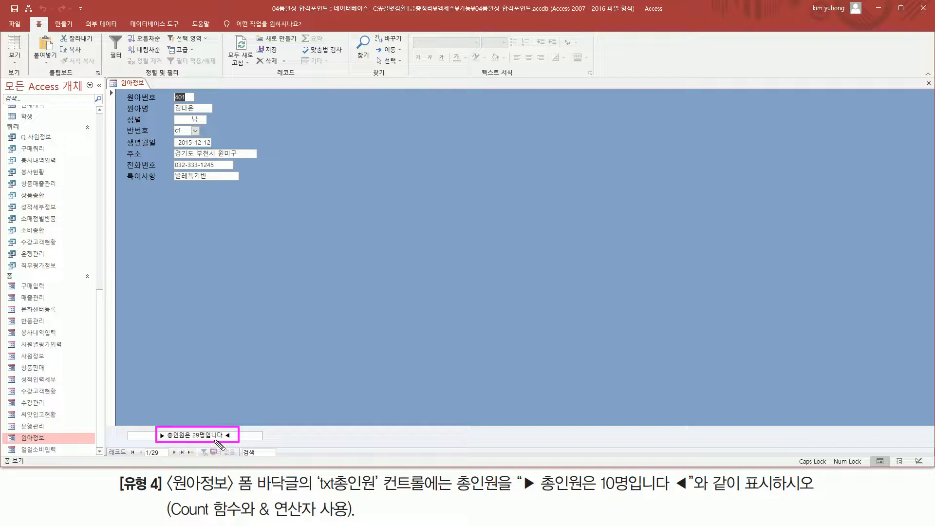
key(Escape)
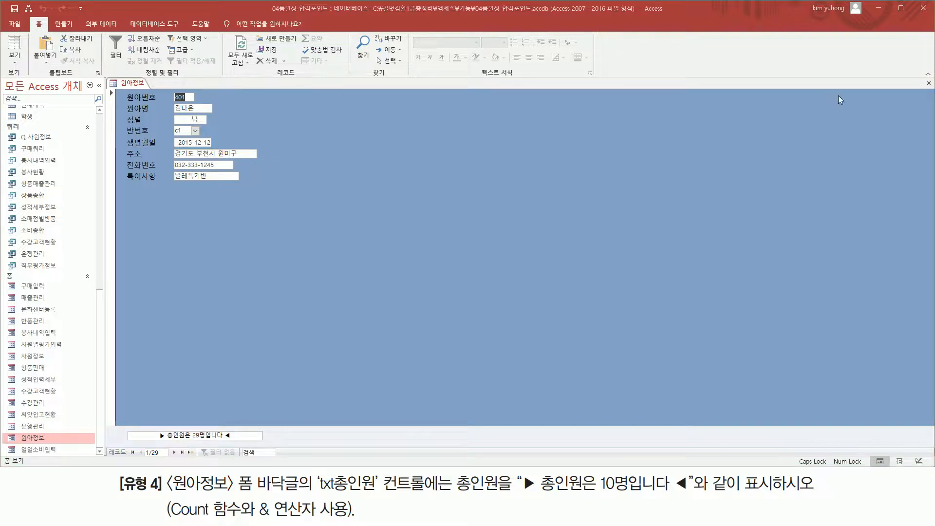
click(929, 84)
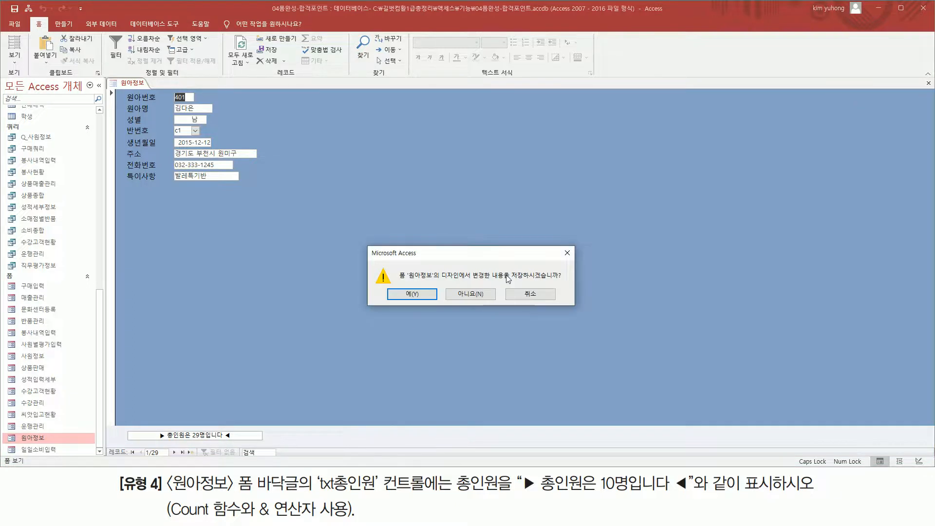
click(430, 294)
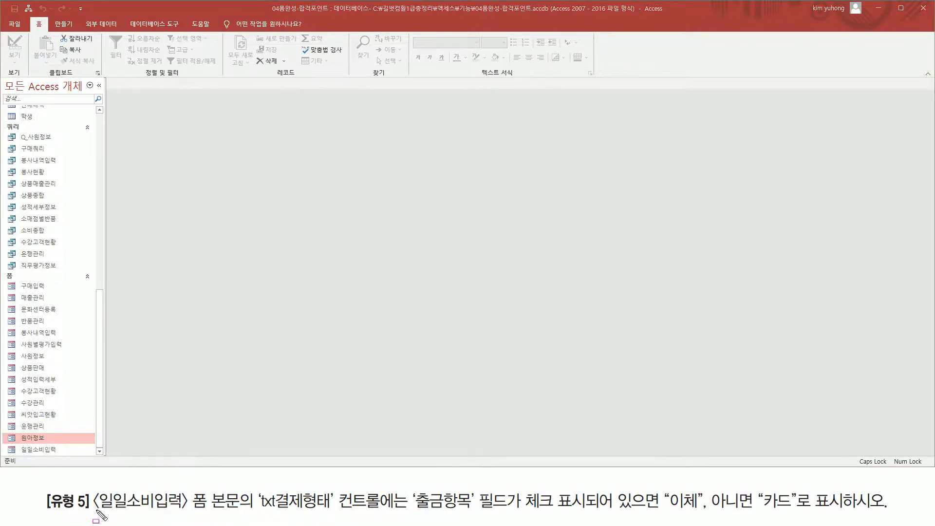
Step: Read the txt결제형태 requirement and open the 일일소비입력 form to examine its 출금항목 and 결제형태 columns
mouse_move(93, 510)
mouse_down()
mouse_move(192, 510)
mouse_move(194, 489)
mouse_move(186, 491)
mouse_move(254, 512)
mouse_move(239, 512)
mouse_move(380, 511)
mouse_up()
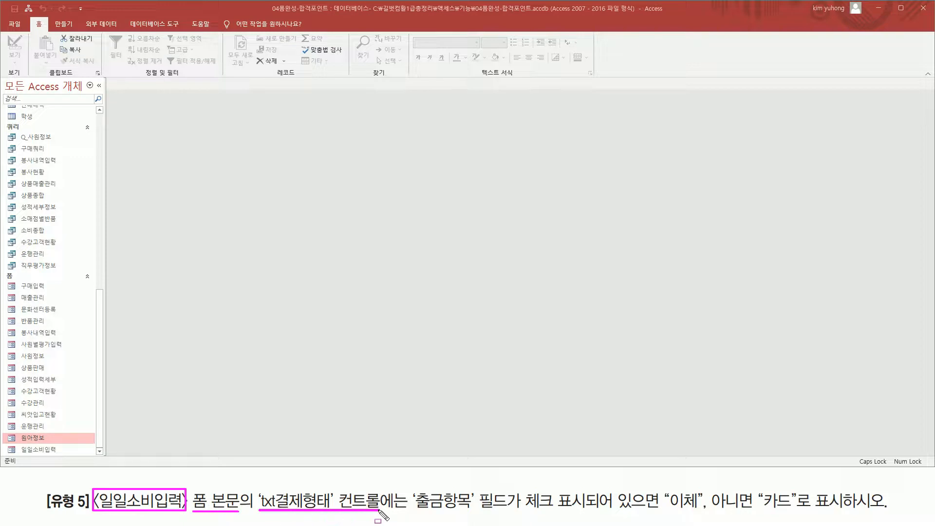
drag(411, 510, 703, 510)
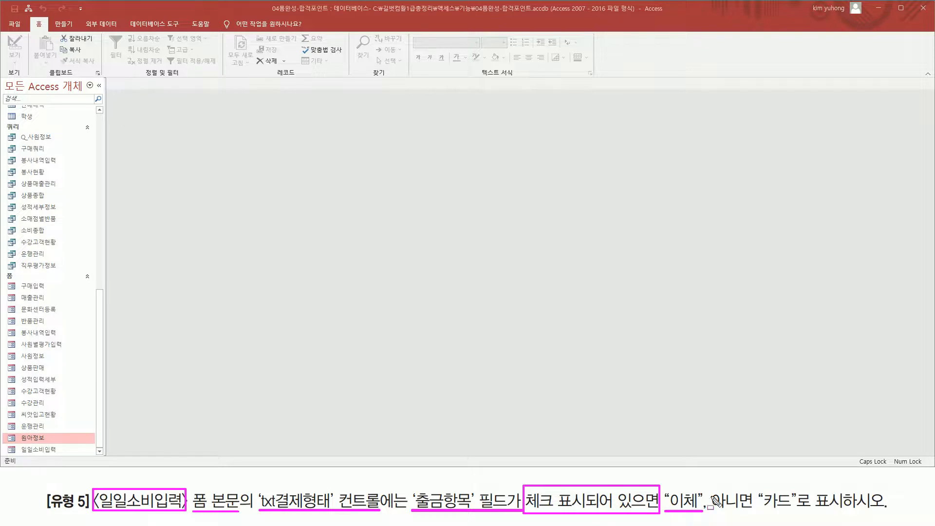
drag(759, 511, 787, 511)
key(Escape)
click(46, 448)
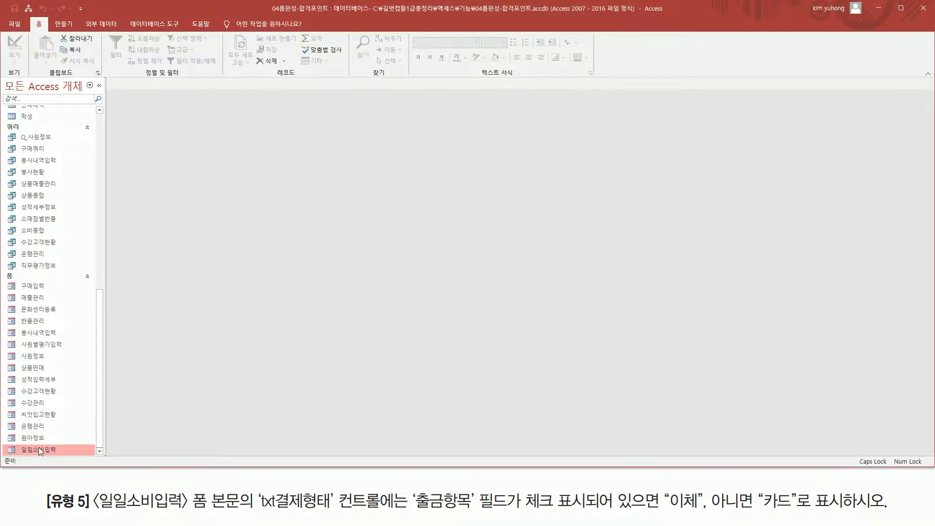
double_click(47, 450)
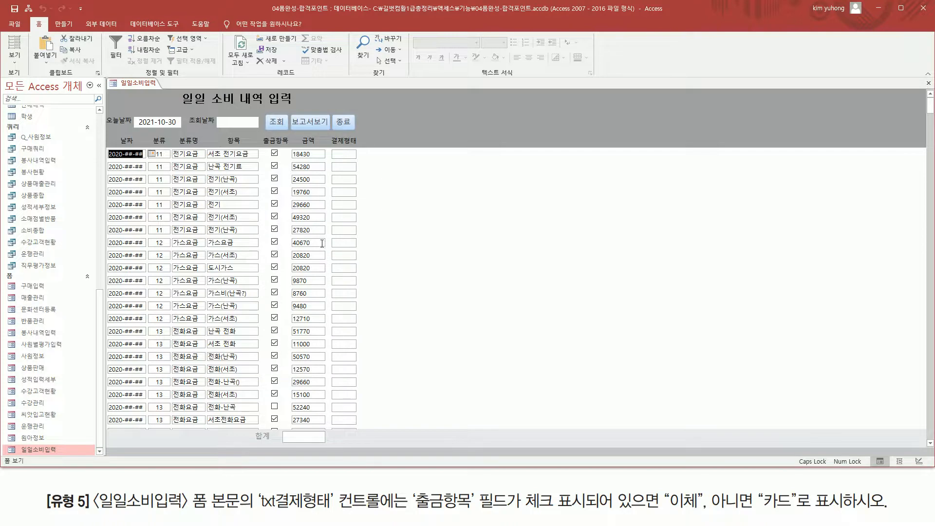
mouse_move(260, 136)
mouse_down()
mouse_move(278, 162)
mouse_move(288, 249)
mouse_move(288, 438)
mouse_move(288, 422)
mouse_up()
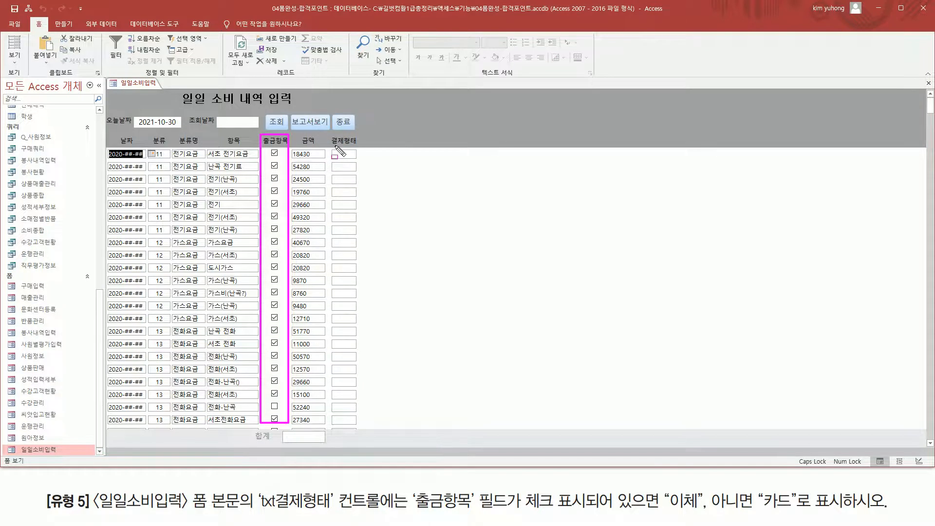
drag(334, 147, 361, 420)
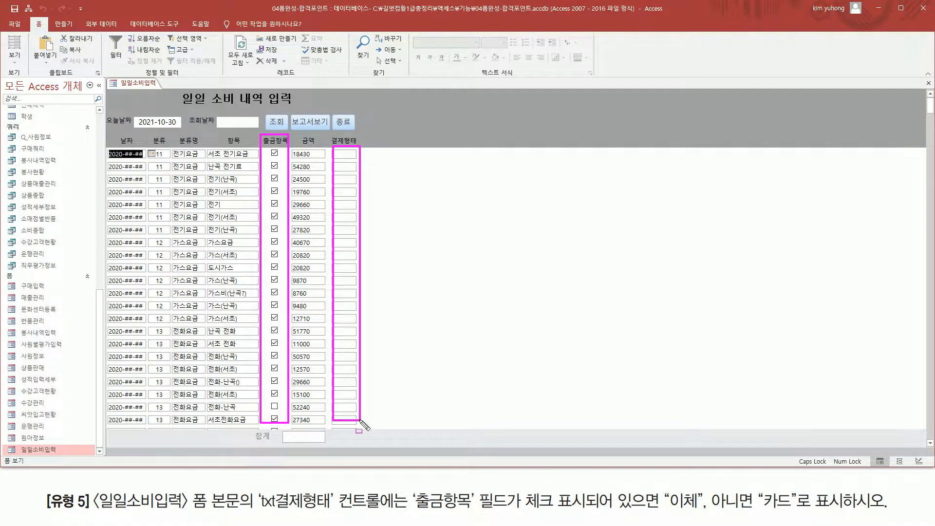
key(Escape)
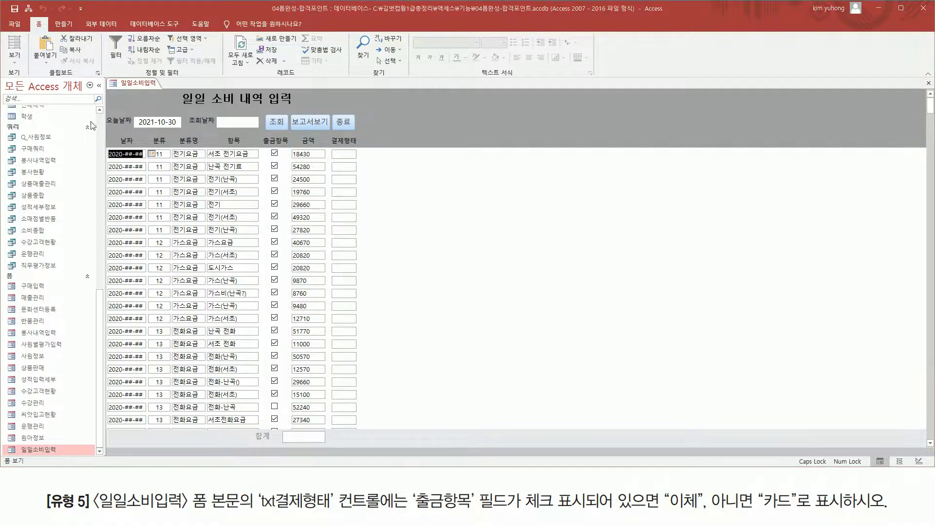
Step: Switch the 일일소비입력 form to Design View and review the IIF(조건, 인수1, 인수2) syntax for the 출금항목 check box
click(17, 58)
click(42, 122)
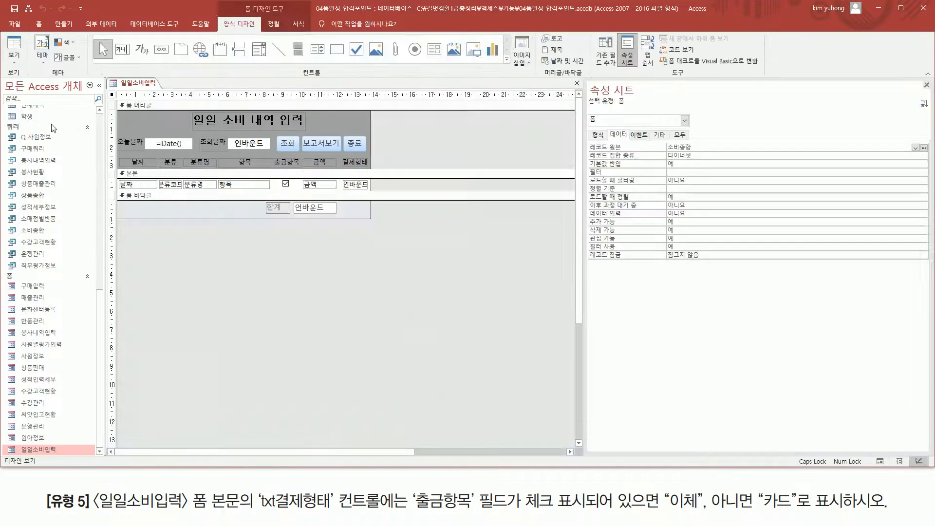
click(285, 184)
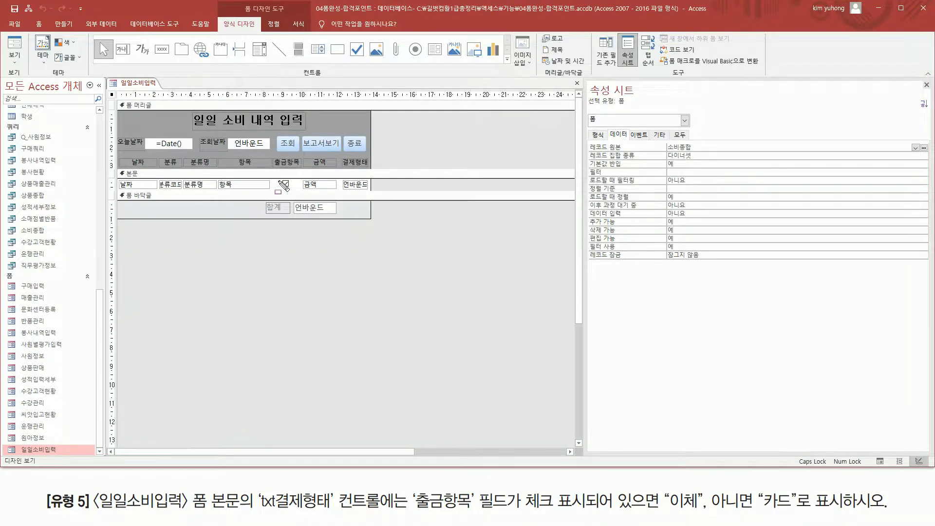
drag(279, 176, 293, 189)
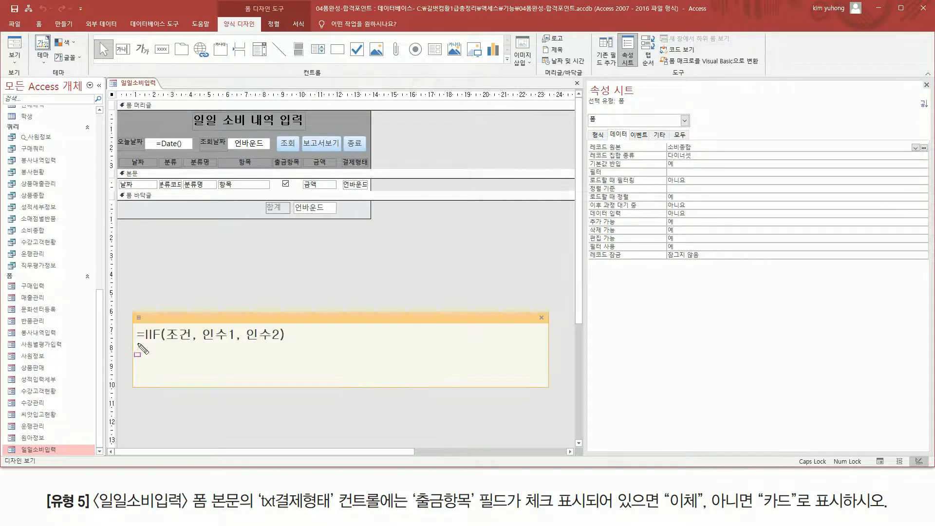
drag(135, 345, 291, 345)
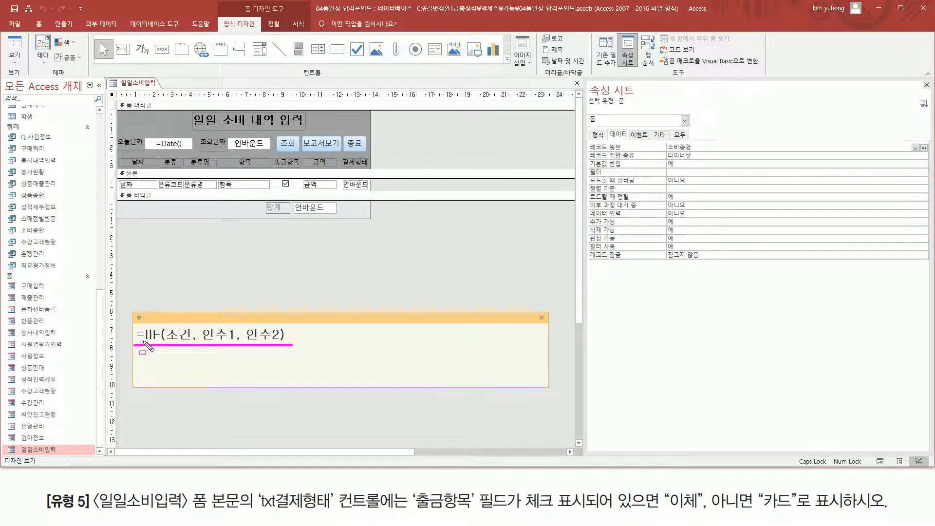
drag(144, 343, 160, 344)
Step: Begin the Control Source of txt결제형태 in the detail section with =IIF([출금항목]=YES
click(348, 185)
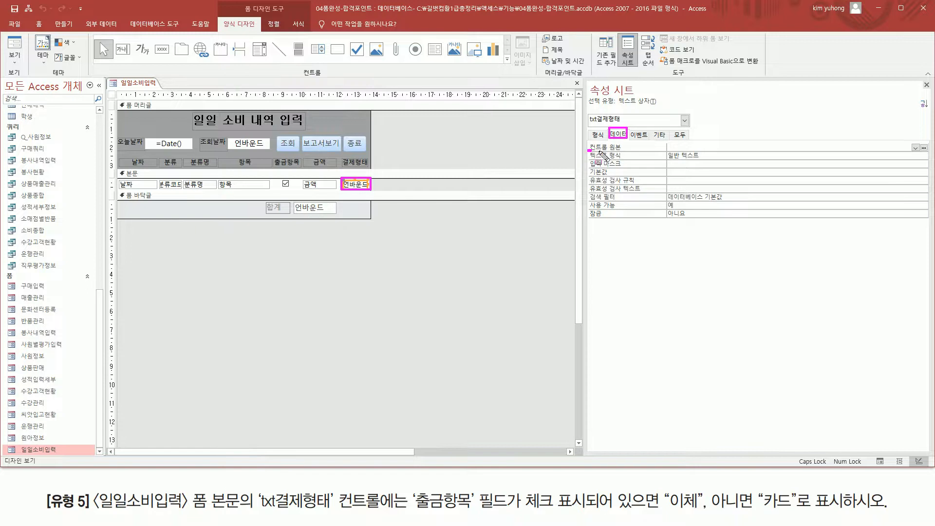
click(718, 147)
text(=)
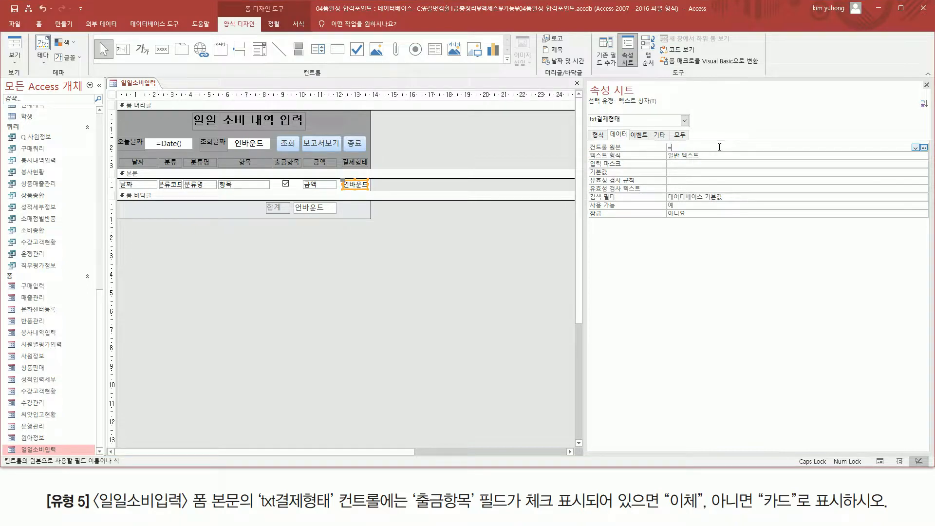
text(IIF)
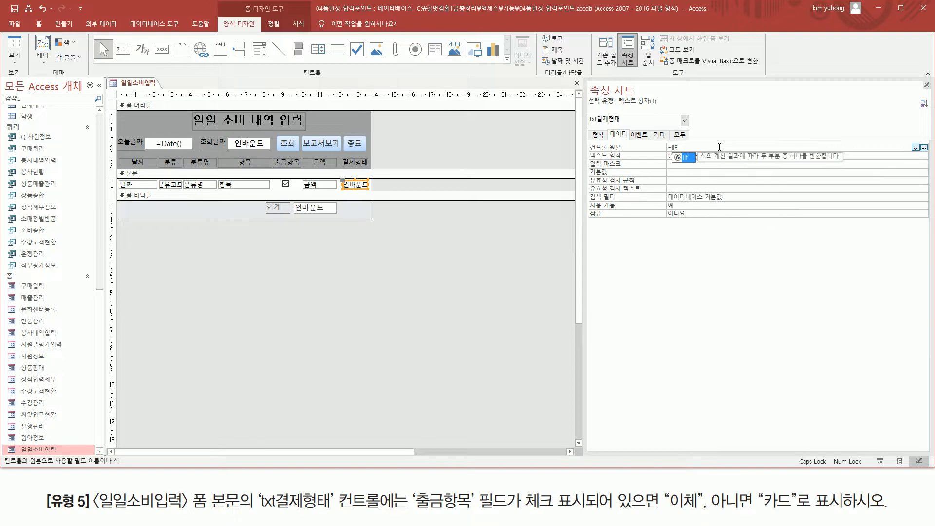
text(()
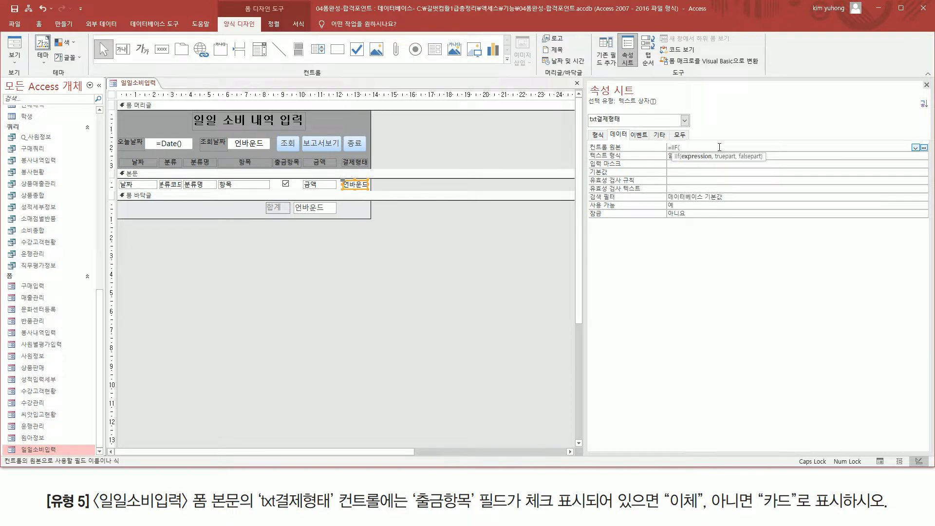
text([)
text(추)
text(금항목)
text(])
text(=YES)
Step: Complete the txt결제형태 IIF expression with "이체" as the true result and "카드" as the false result
text(,)
text( "이체)
text(", )
text("카)
text(드" ))
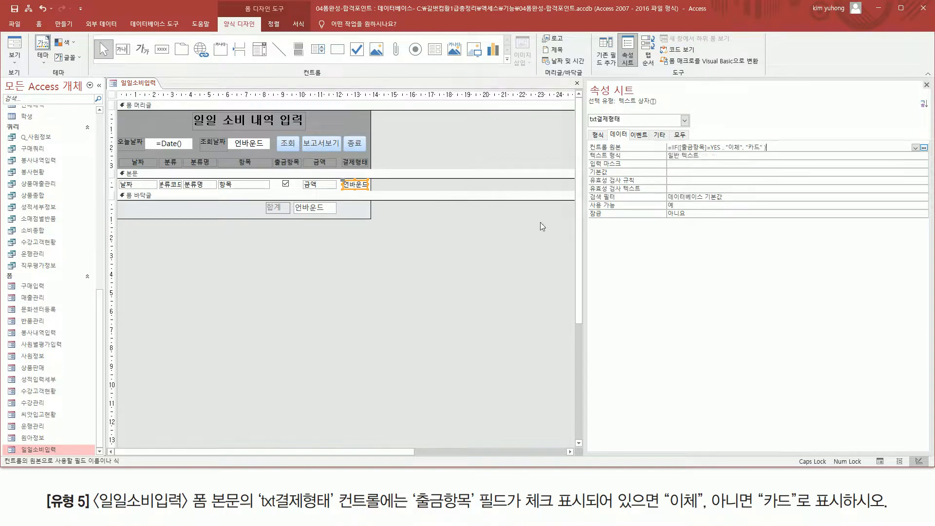
key(Return)
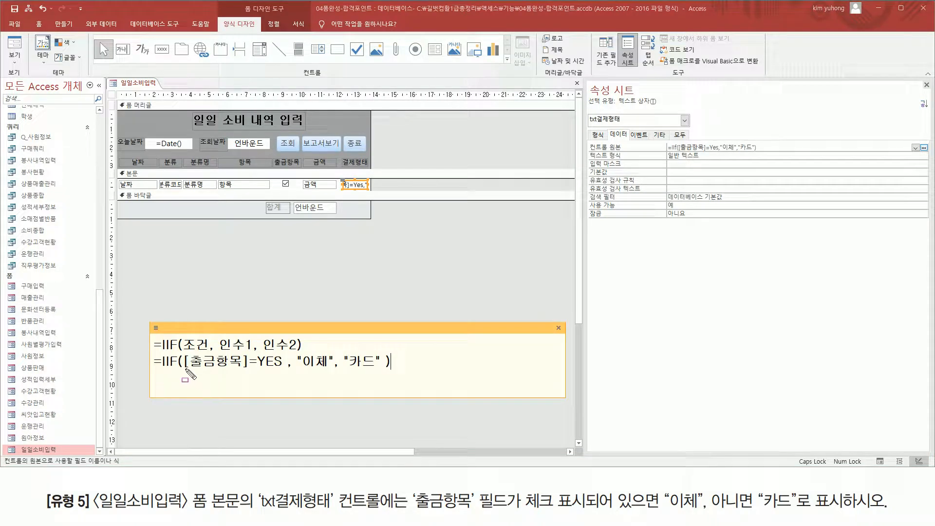
Step: Compare 결제형태 with the 출금항목 check boxes in Form View, and close the 일일소비입력 form with its design changes saved
drag(183, 371, 284, 371)
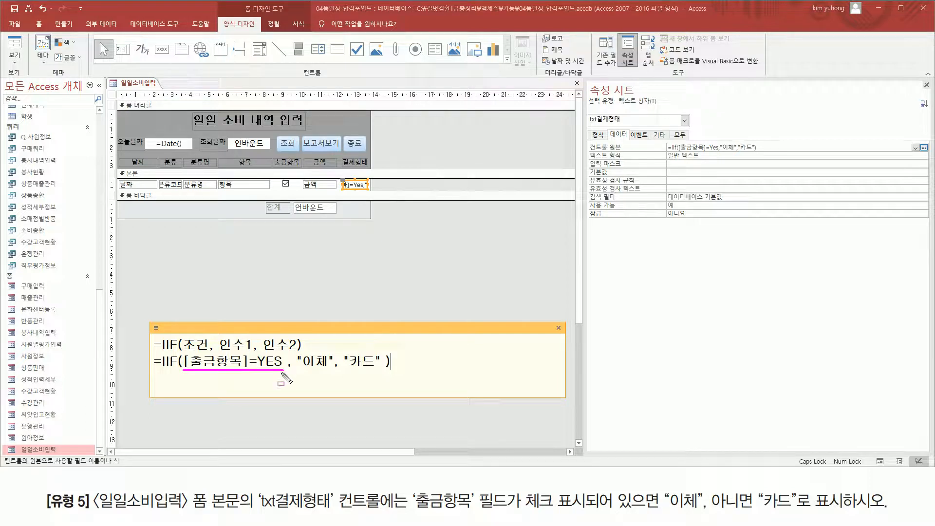
drag(297, 370, 382, 371)
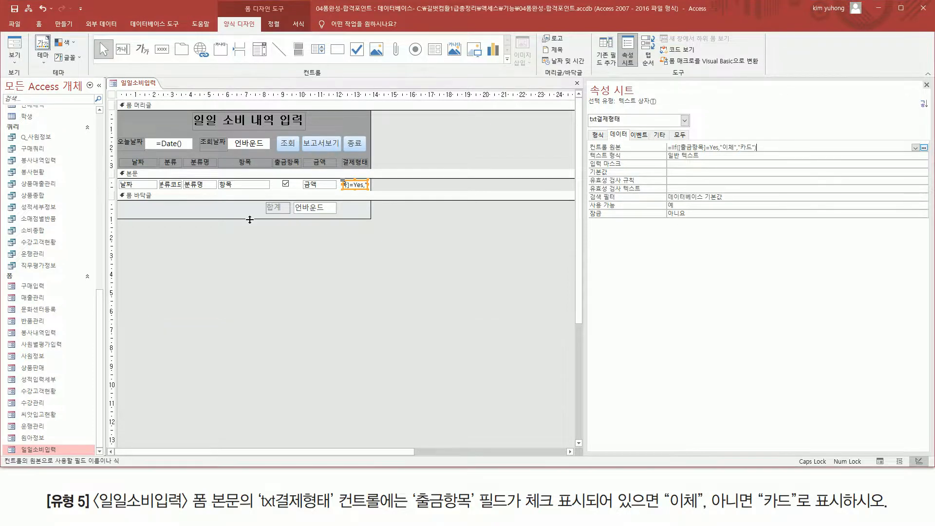
click(14, 57)
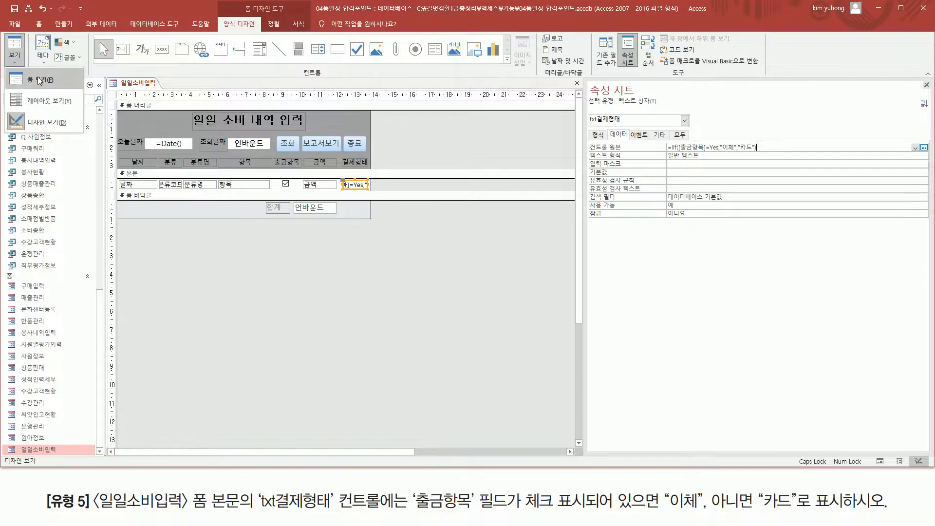
click(40, 80)
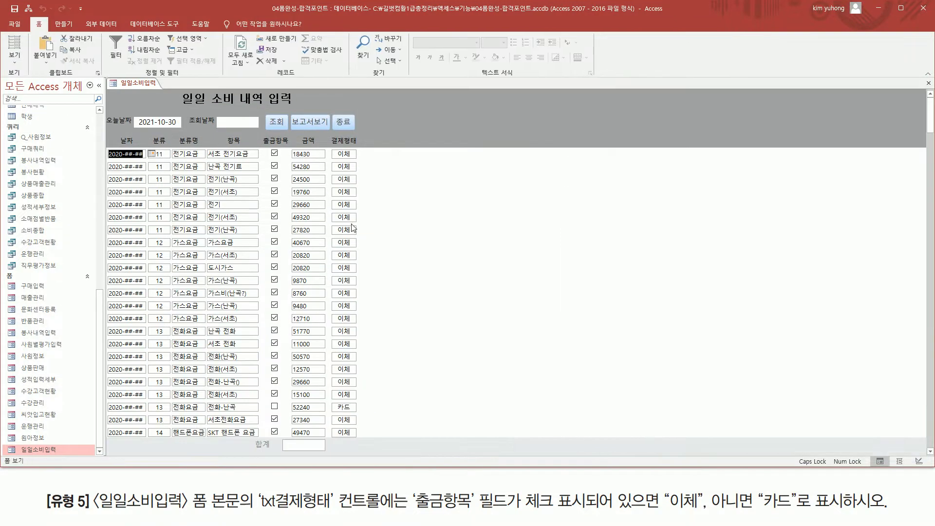
mouse_move(268, 146)
mouse_down()
mouse_move(278, 157)
mouse_move(280, 401)
mouse_move(355, 263)
mouse_move(354, 149)
mouse_up()
mouse_move(264, 402)
mouse_down()
mouse_move(357, 413)
mouse_move(357, 403)
mouse_up()
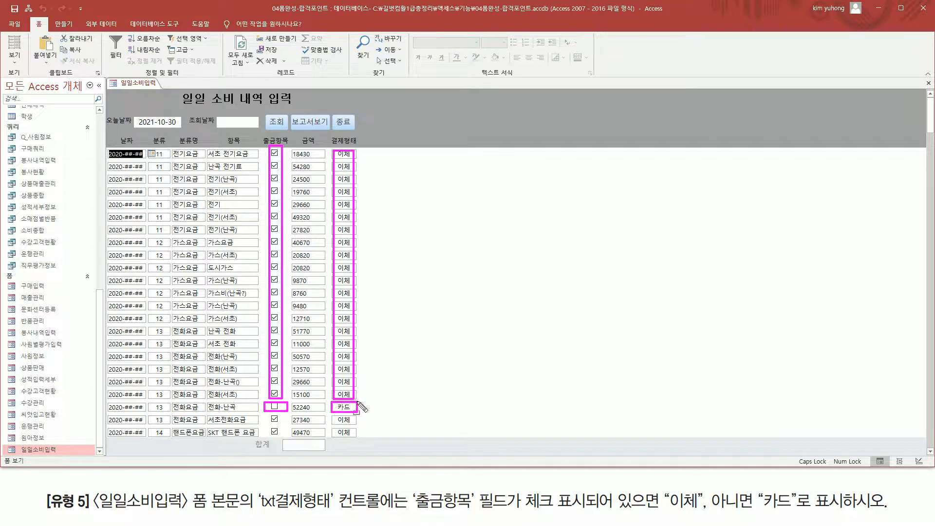
key(Escape)
click(445, 384)
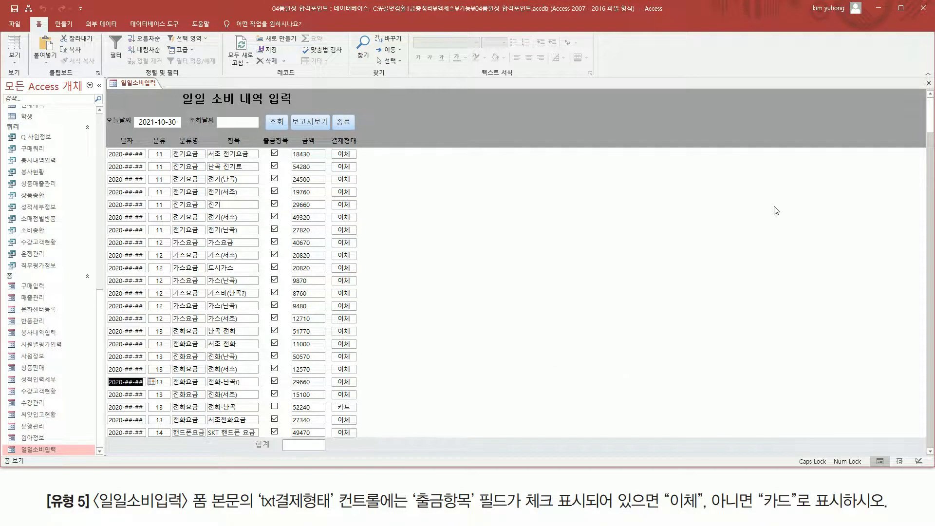
click(928, 82)
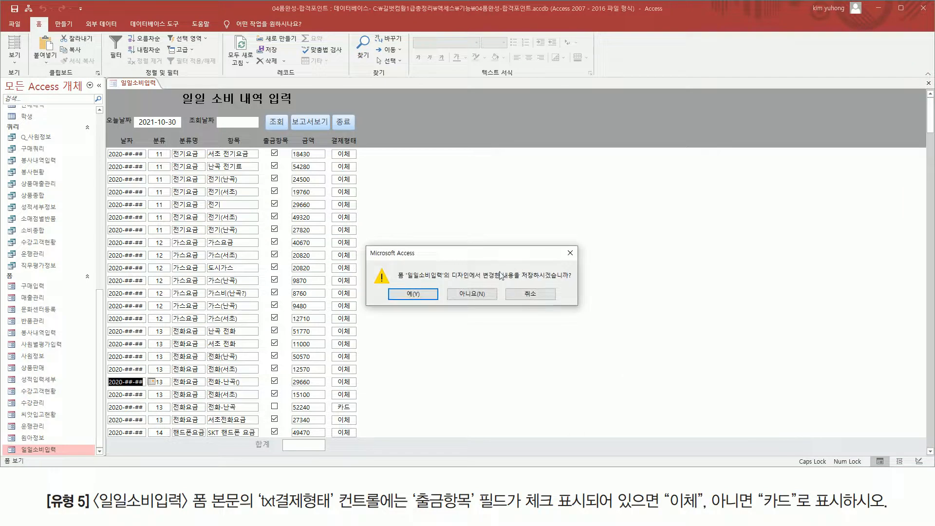
click(421, 293)
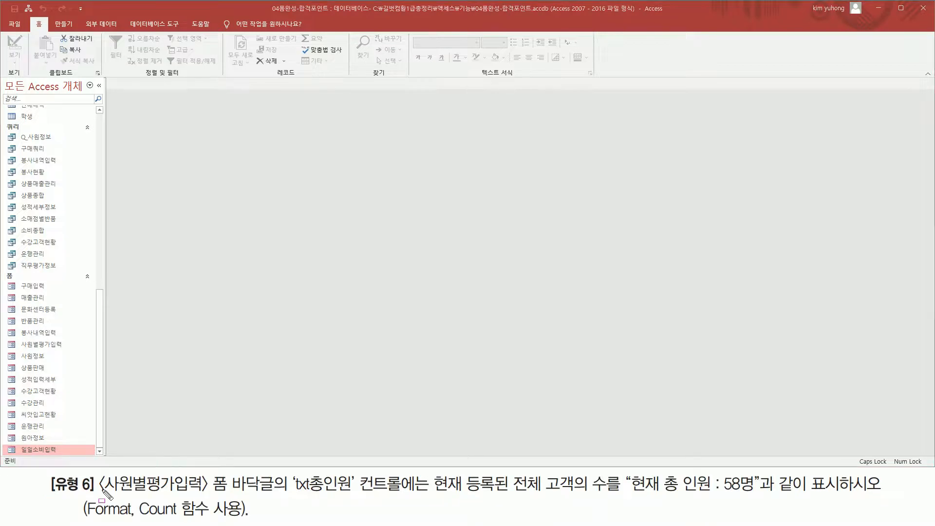
Step: Read the 유형 6 task for the 사원별평가입력 footer control txt총인원, noting the "현재 총 인원 : 58명" format and the Format and Count functions
drag(100, 495, 206, 495)
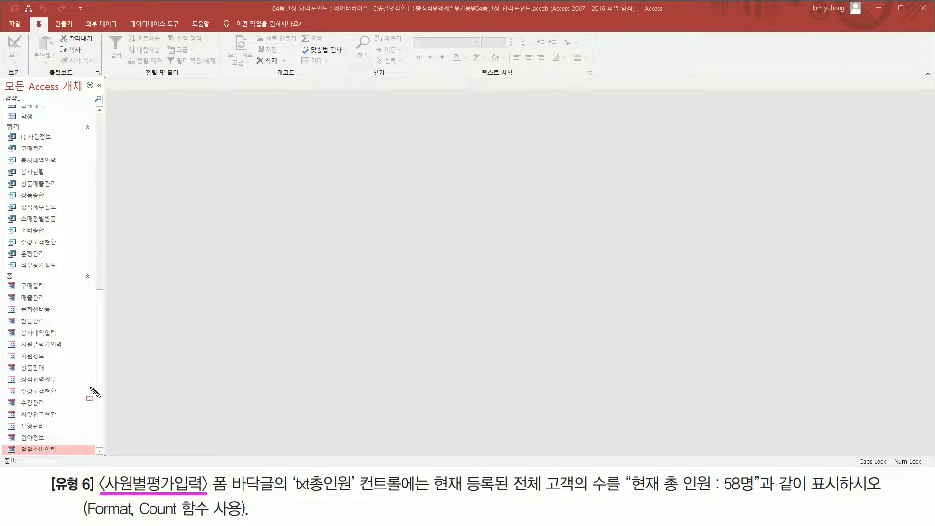
drag(63, 350, 70, 350)
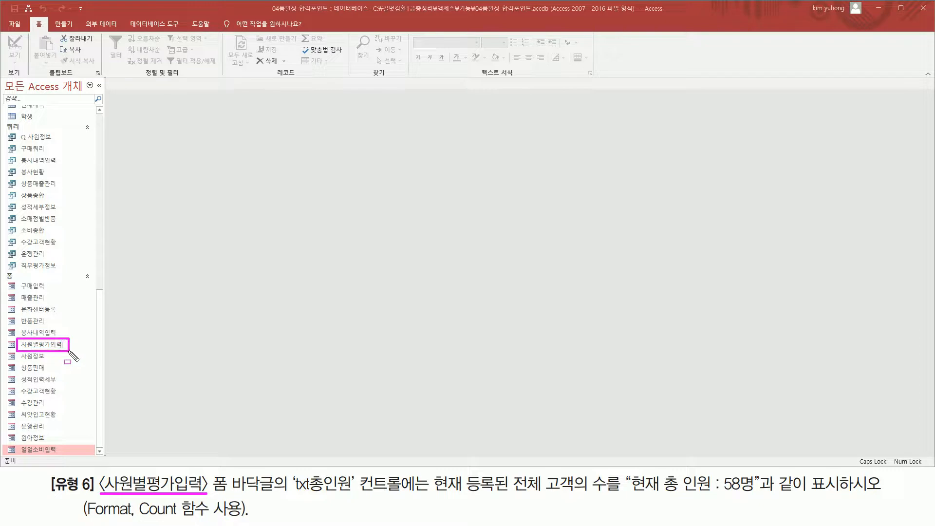
drag(213, 494, 274, 494)
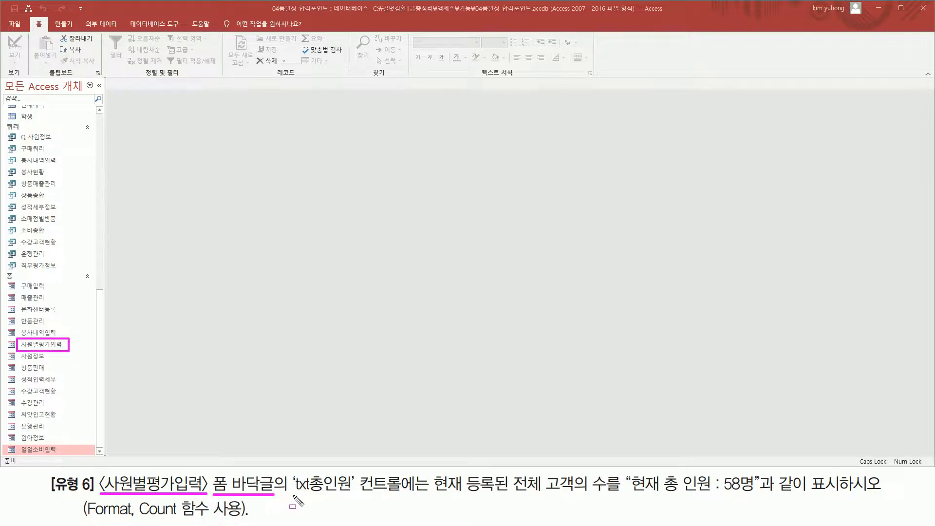
drag(292, 494, 405, 495)
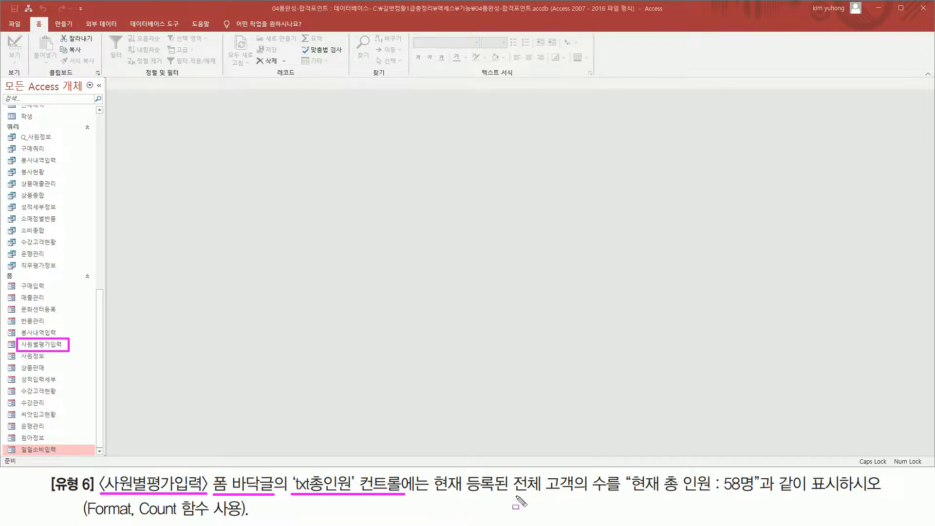
drag(631, 495, 757, 495)
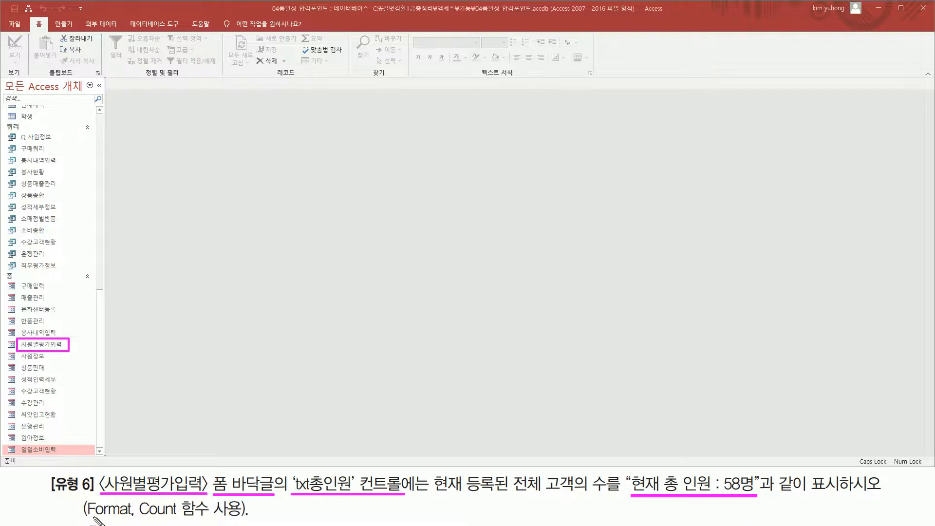
drag(83, 517, 176, 516)
mouse_move(739, 471)
mouse_down()
mouse_move(724, 472)
mouse_move(739, 497)
mouse_up()
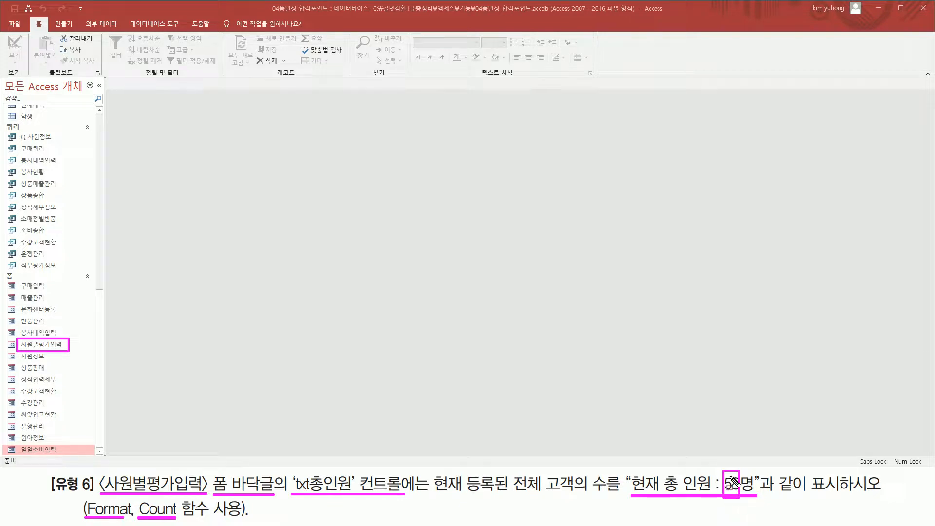
drag(630, 503, 758, 503)
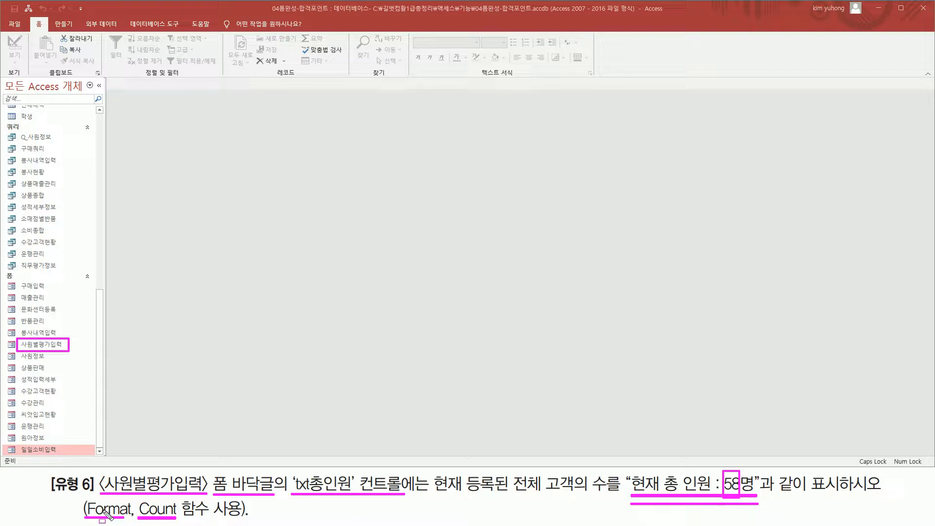
key(Escape)
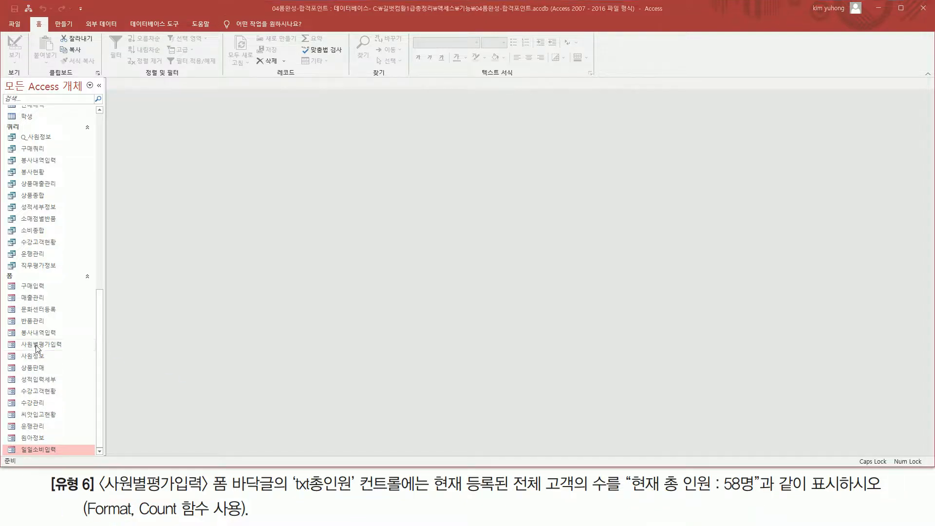
Step: Open the 사원별평가입력 form, compare its empty footer box with the required text "현재 총 인원 : 58명", and close the form
click(42, 345)
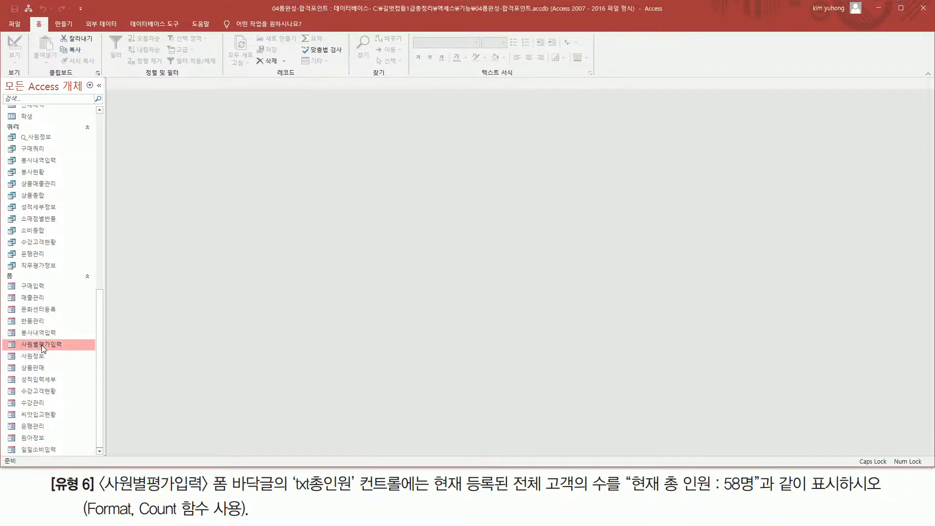
double_click(40, 345)
drag(396, 411, 546, 431)
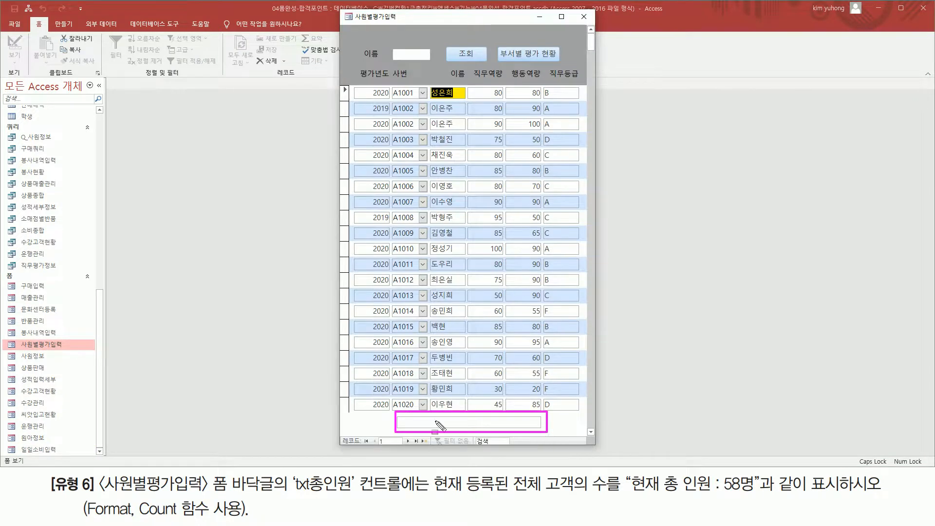
drag(631, 495, 759, 495)
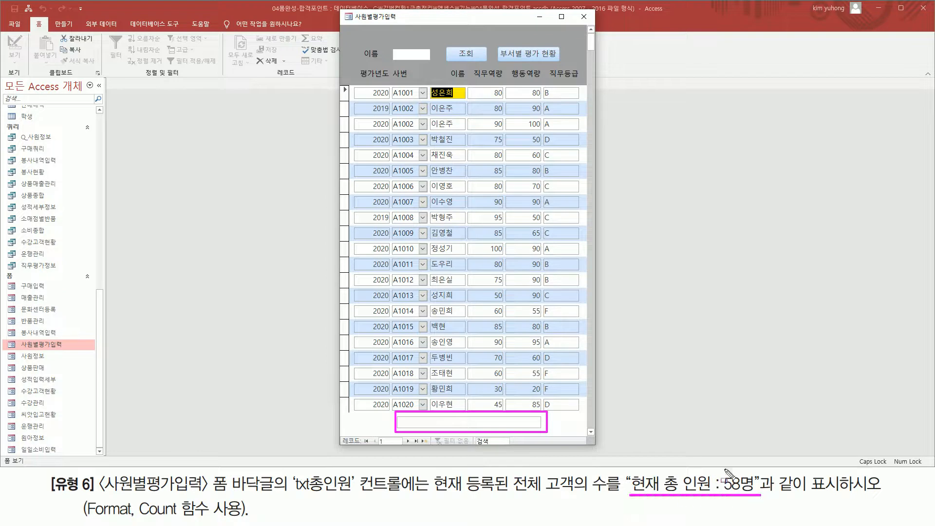
key(Escape)
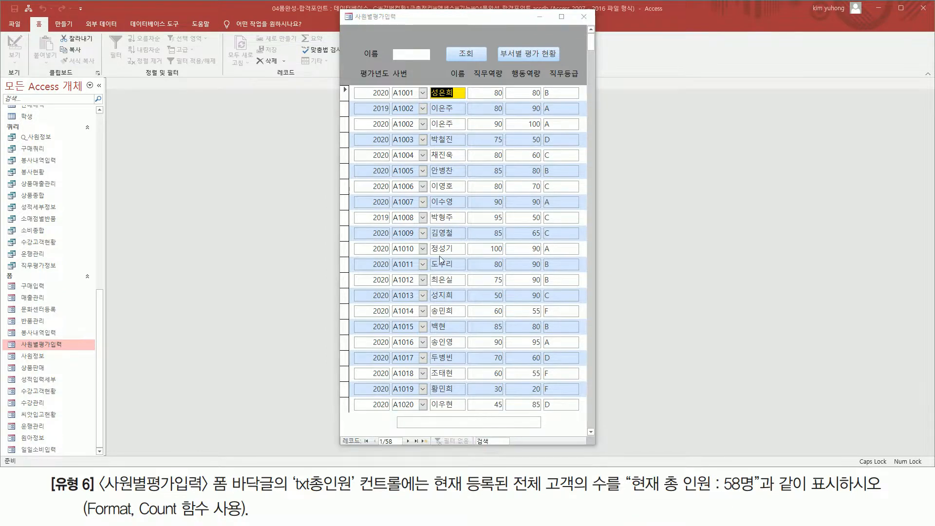
click(584, 17)
Step: Open the 사원별평가입력 form in Design View and select the unbound txt총인원 text box in the form footer
right_click(42, 348)
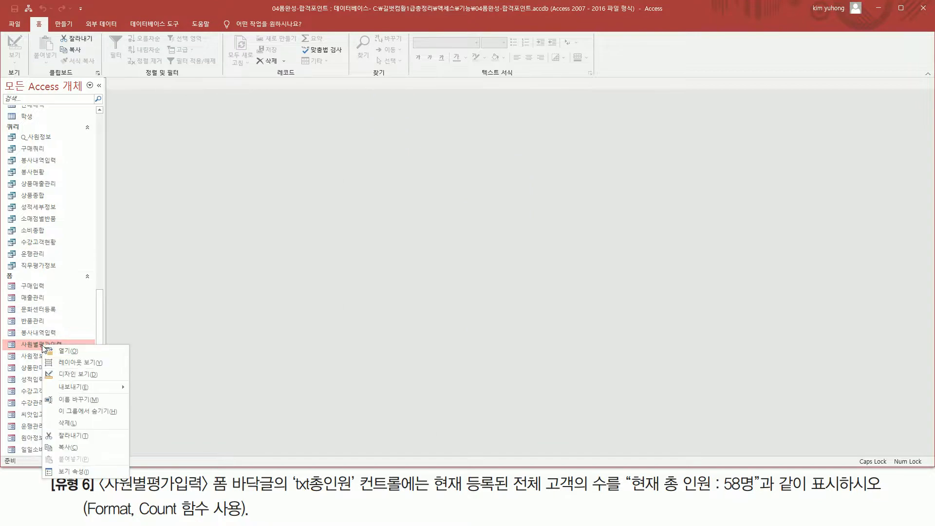
click(62, 374)
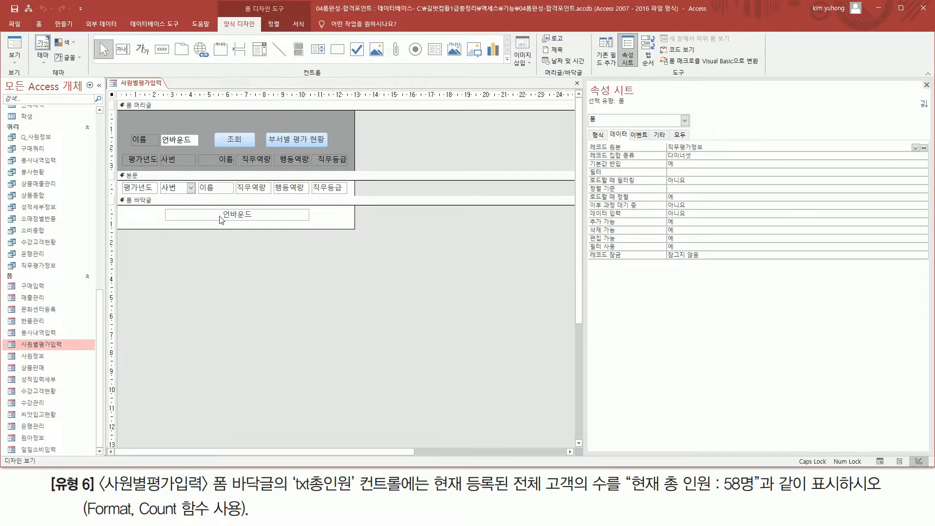
click(226, 216)
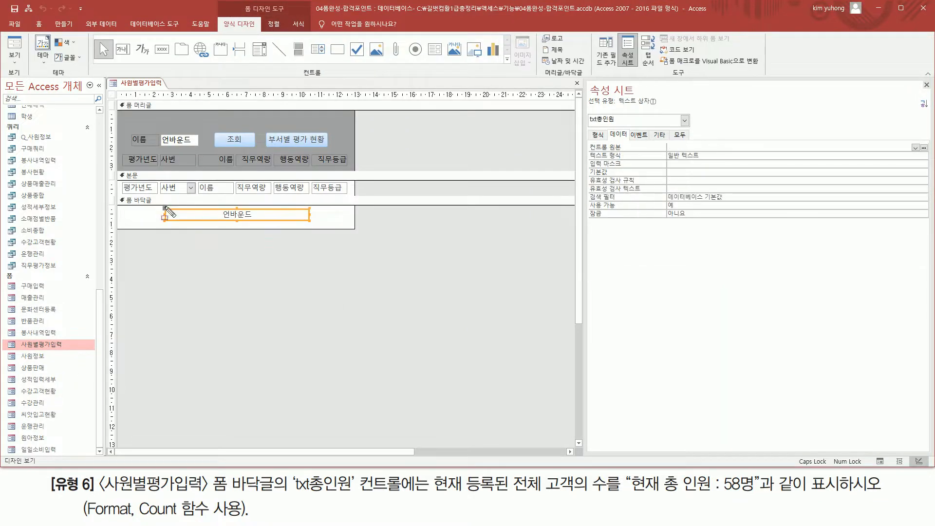
drag(161, 206, 321, 224)
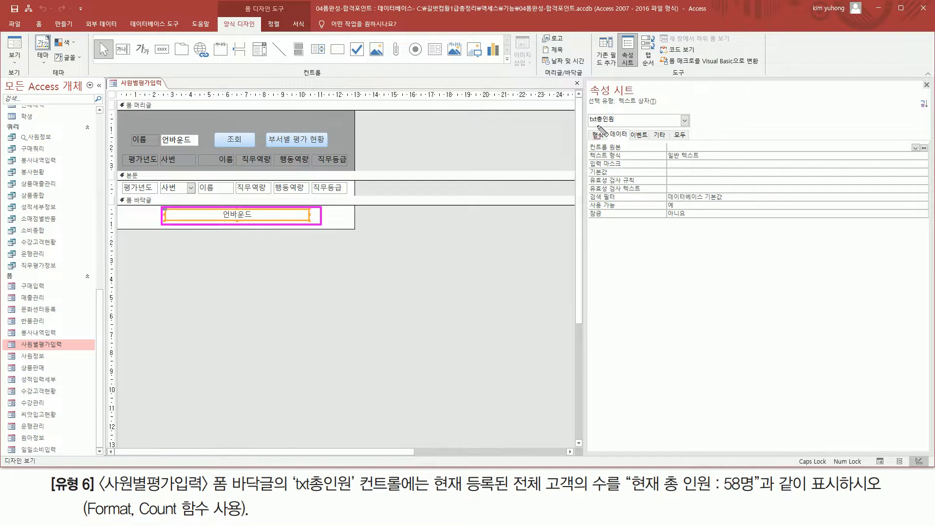
mouse_move(585, 125)
mouse_down()
mouse_move(619, 125)
mouse_move(620, 112)
mouse_up()
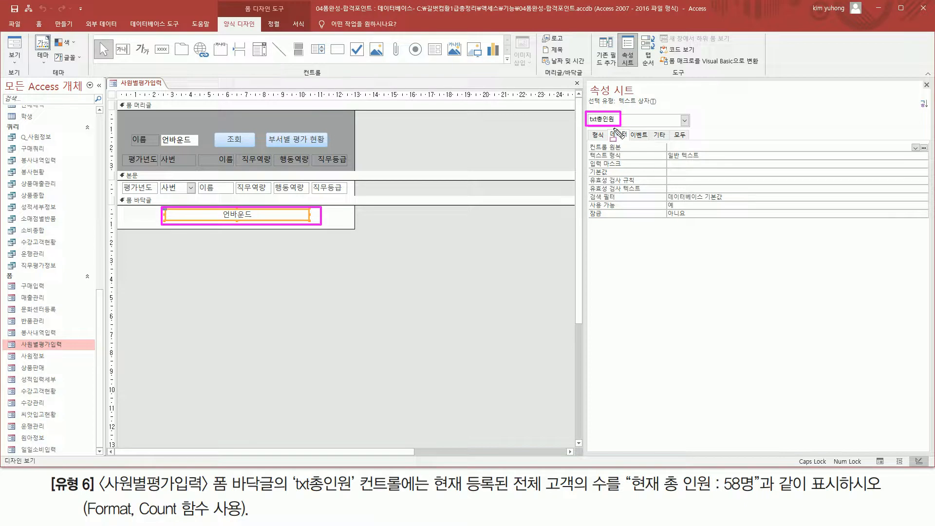
drag(609, 128, 749, 152)
key(Escape)
Step: Set the Control Source of txt총인원 to =COUNT(*)
click(712, 146)
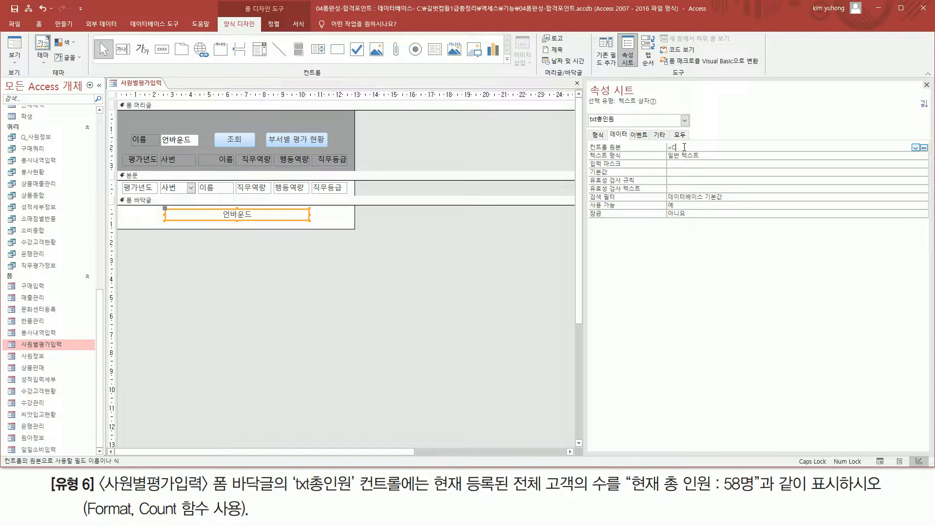
text(=COUNT(*))
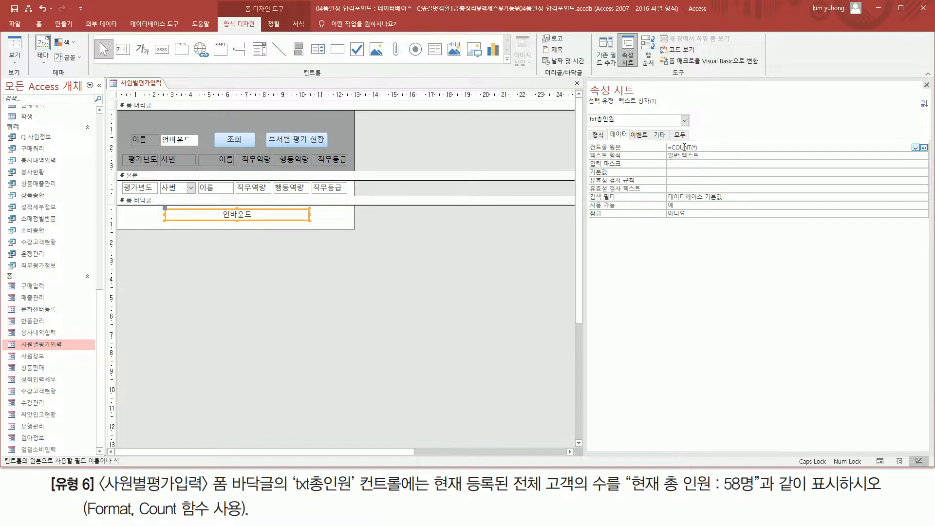
key(Return)
Step: Check the footer count of 사원별평가입력 in Form View and return the form to Design View
click(17, 45)
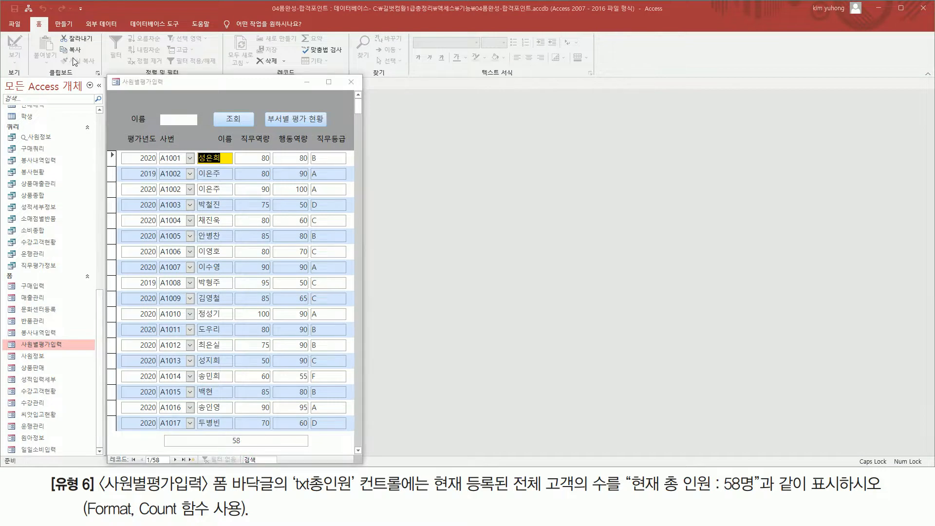
right_click(234, 85)
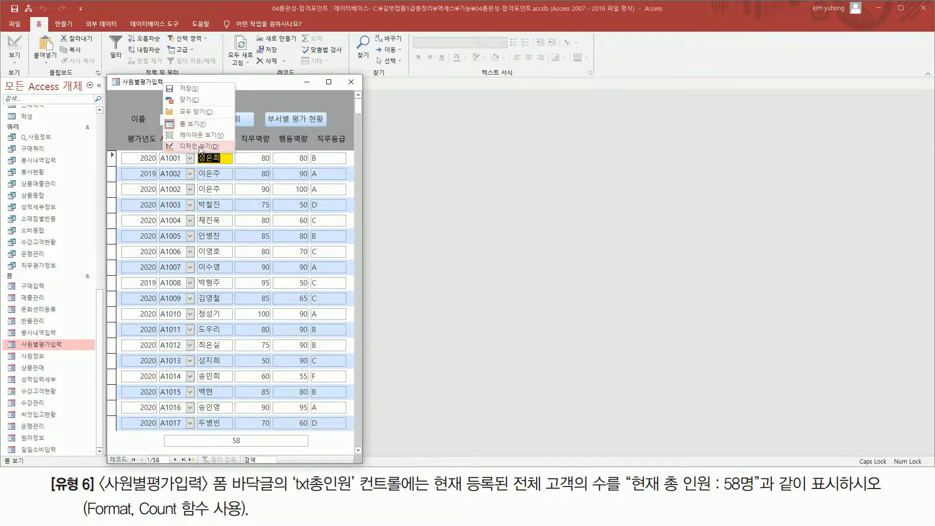
click(195, 131)
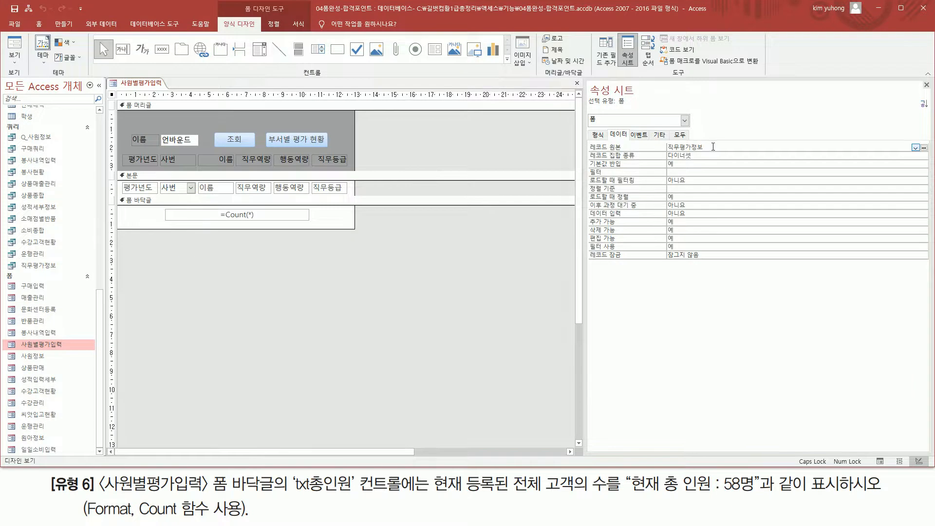
Step: Select the Control Source of txt총인원 and review the FORMAT(변환할 데이터, "표시형식") syntax
click(264, 217)
click(699, 147)
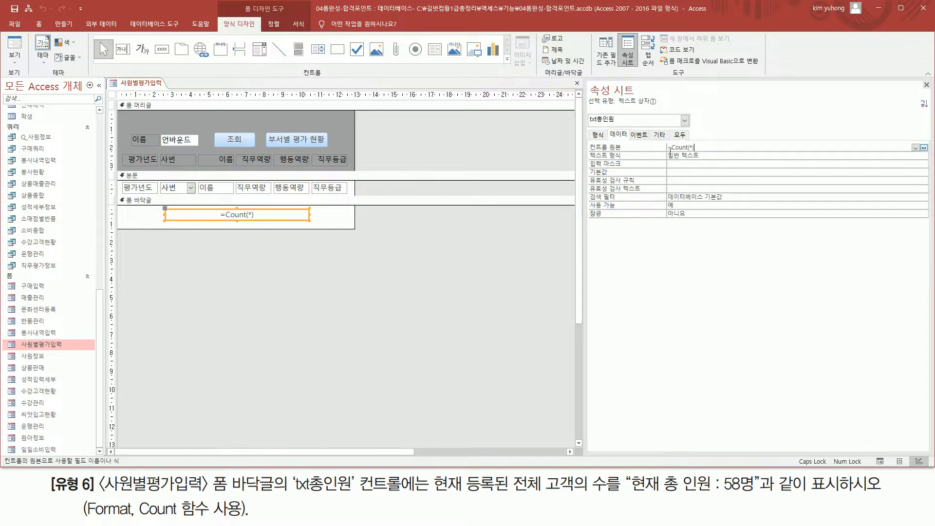
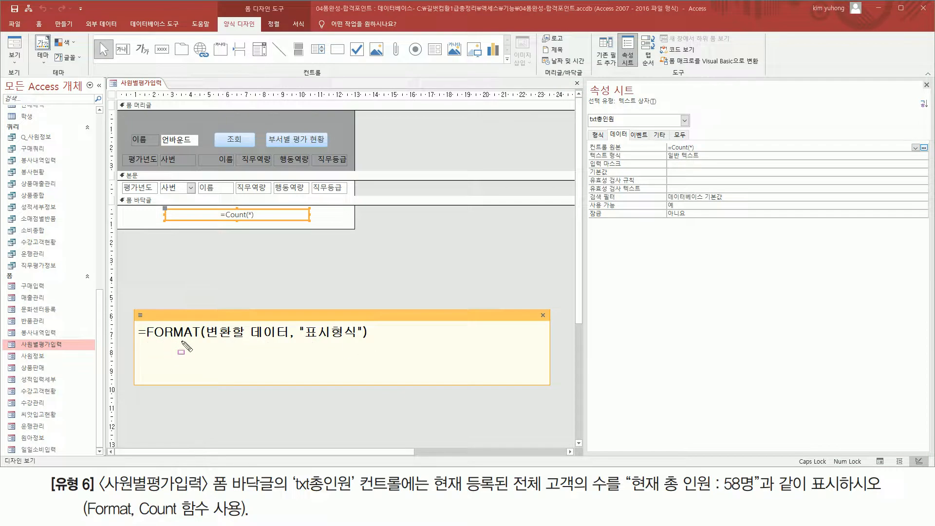
drag(206, 340, 356, 341)
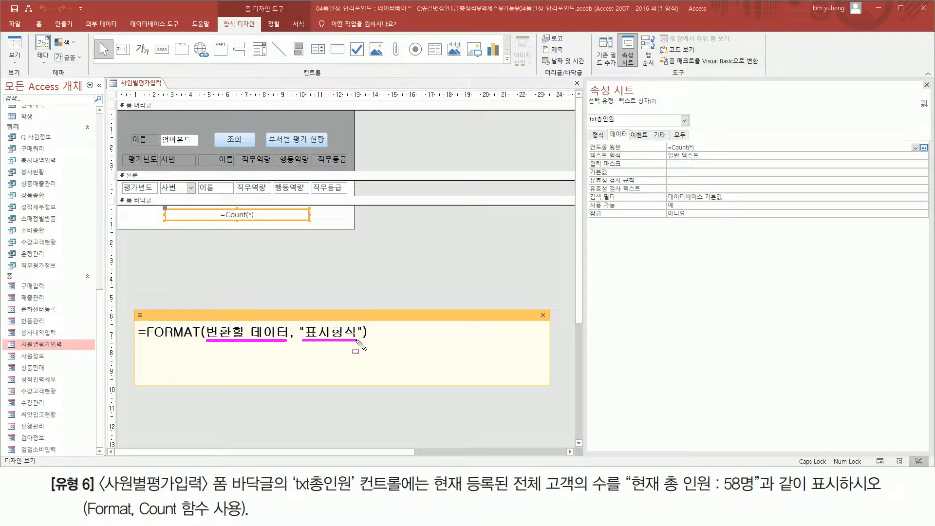
mouse_move(297, 323)
mouse_down()
mouse_move(306, 327)
mouse_move(298, 323)
mouse_up()
mouse_move(355, 323)
mouse_down()
mouse_move(362, 335)
mouse_move(356, 323)
mouse_up()
key(Escape)
Step: Place Count(*) in the txt총인원 Control Source inside FORMAT( as its first argument, followed by a comma
click(672, 147)
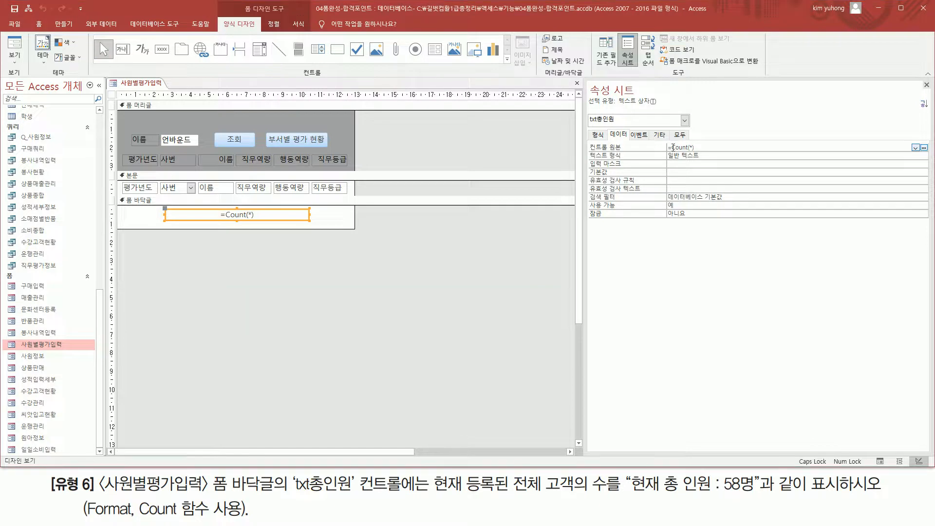
text(FOR)
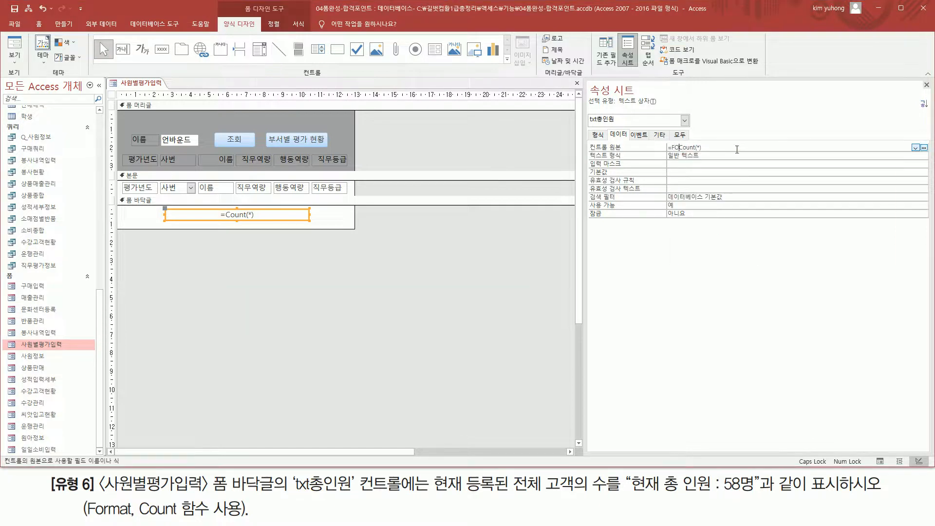
text(MAT()
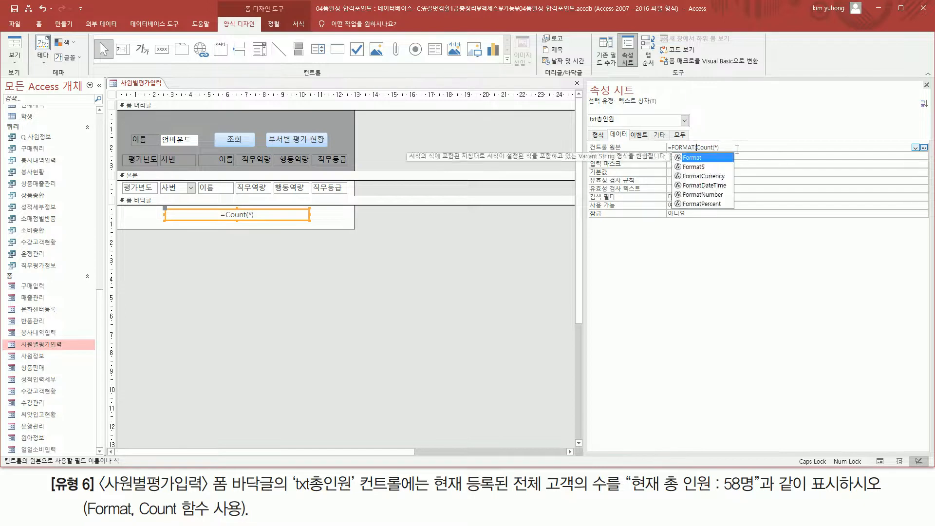
key(shift+End)
key(End)
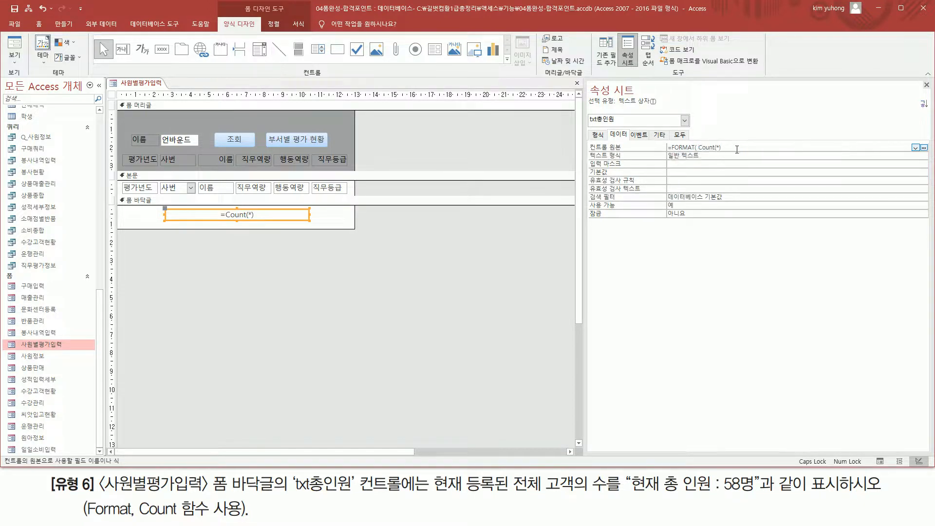
text(,)
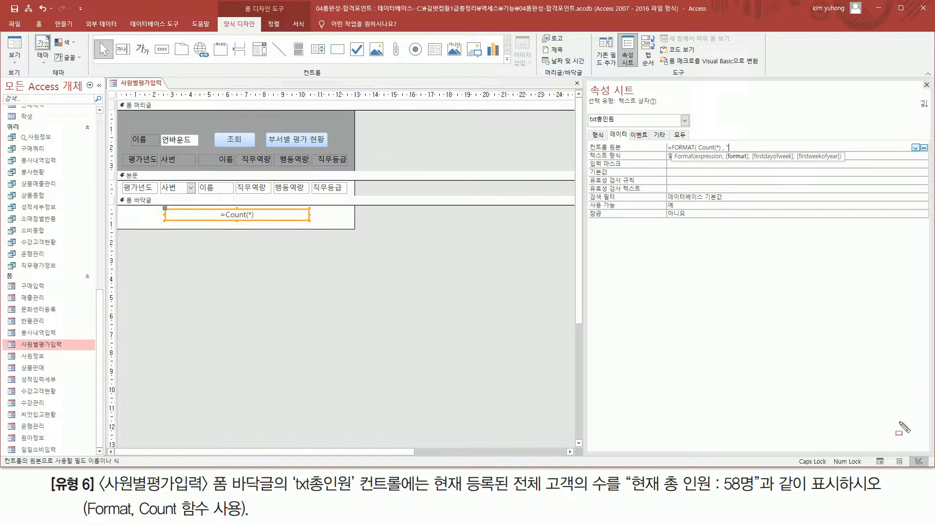
Step: Complete the txt총인원 FORMAT expression with the display format "#명" and review the resulting format string
drag(632, 492, 754, 492)
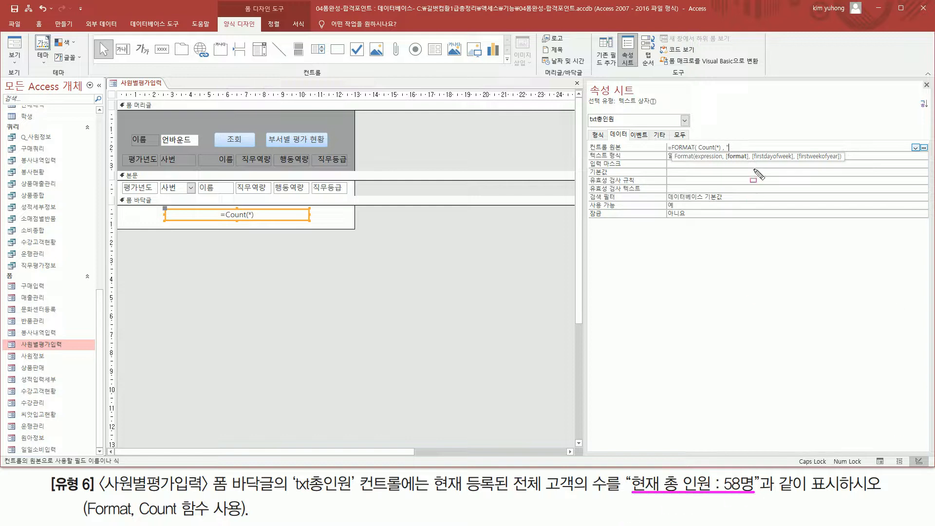
key(Escape)
click(758, 146)
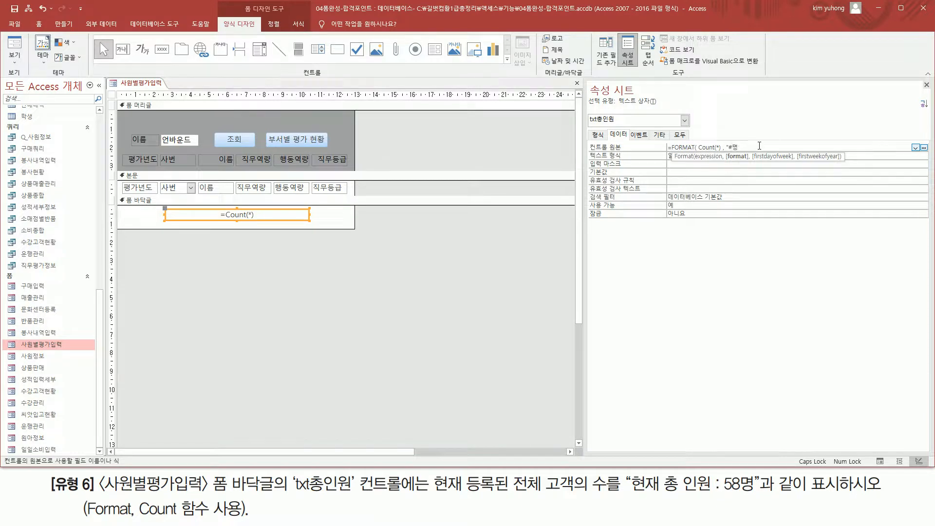
text())
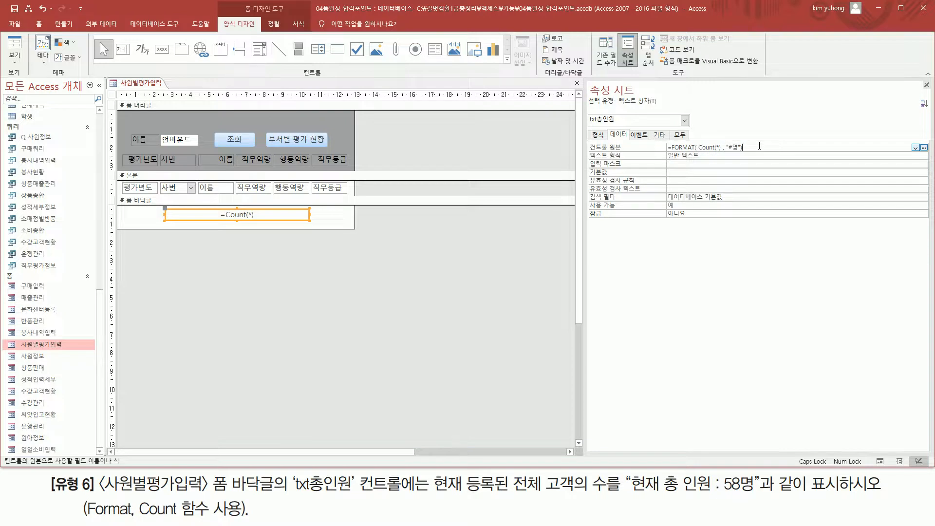
key(Return)
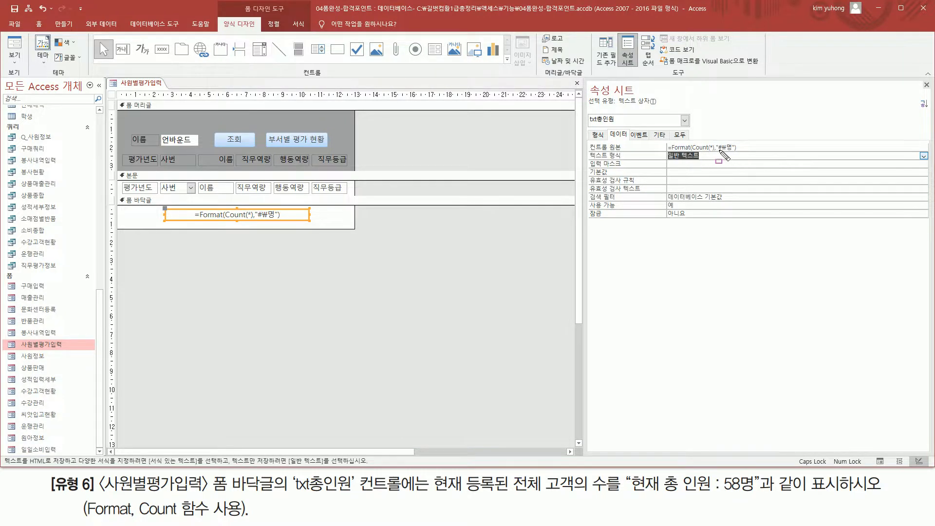
drag(718, 151, 737, 152)
key(Escape)
click(735, 148)
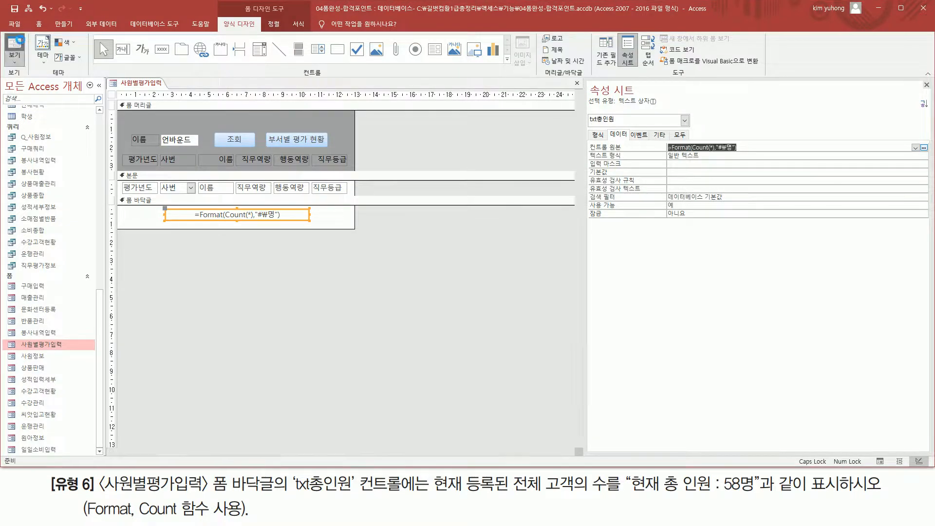
Step: Check the txt총인원 footer text of 사원별평가입력 in Form View against the required wording and return to Design View
click(14, 46)
drag(226, 433, 251, 447)
drag(723, 492, 756, 493)
drag(631, 472, 725, 498)
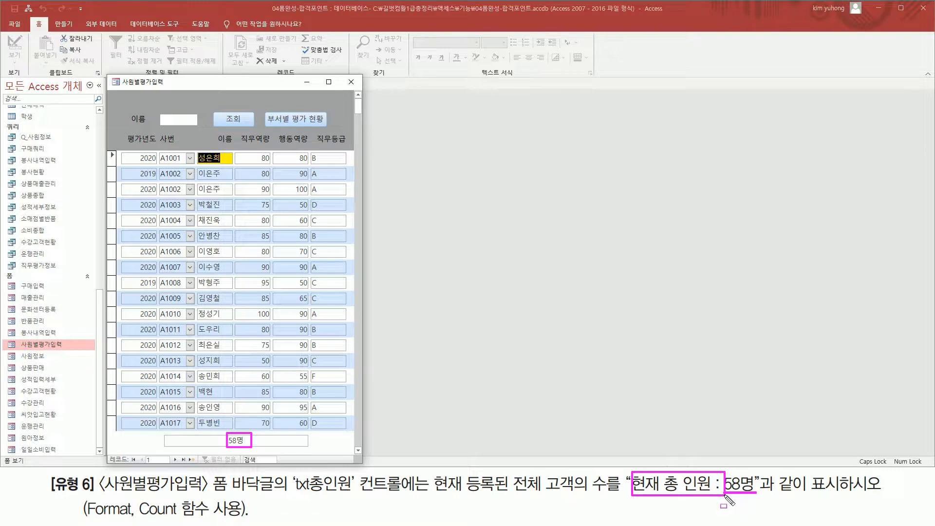
key(Escape)
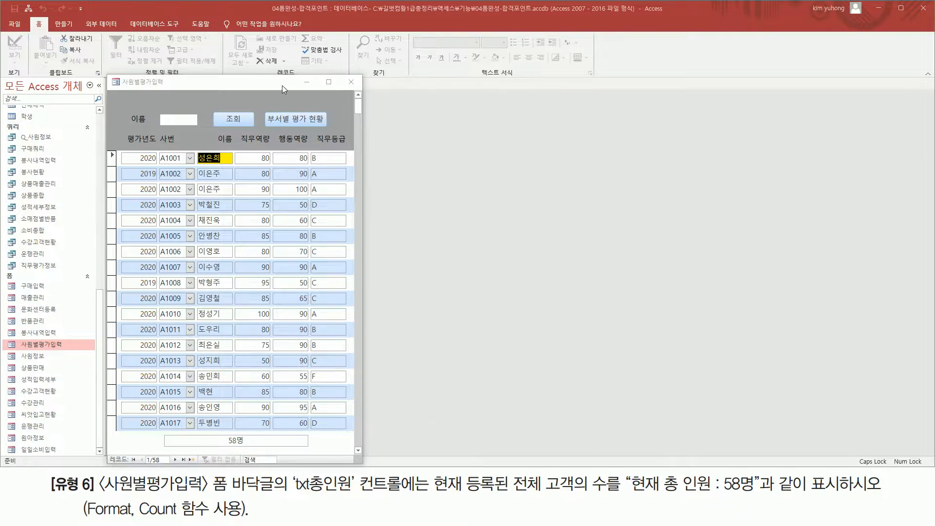
right_click(270, 82)
click(234, 149)
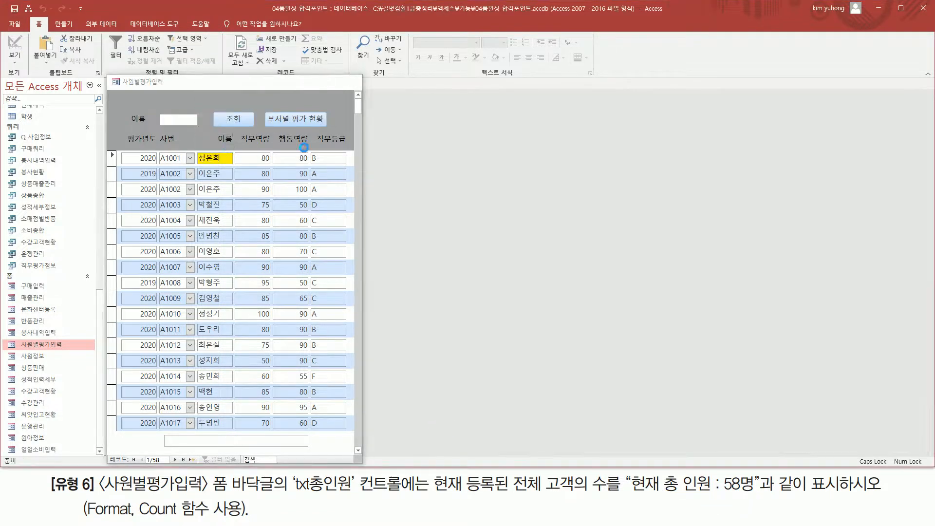
Step: Try "현재 총 인원 : #명" as the display format in the txt총인원 Control Source FORMAT expression
click(245, 219)
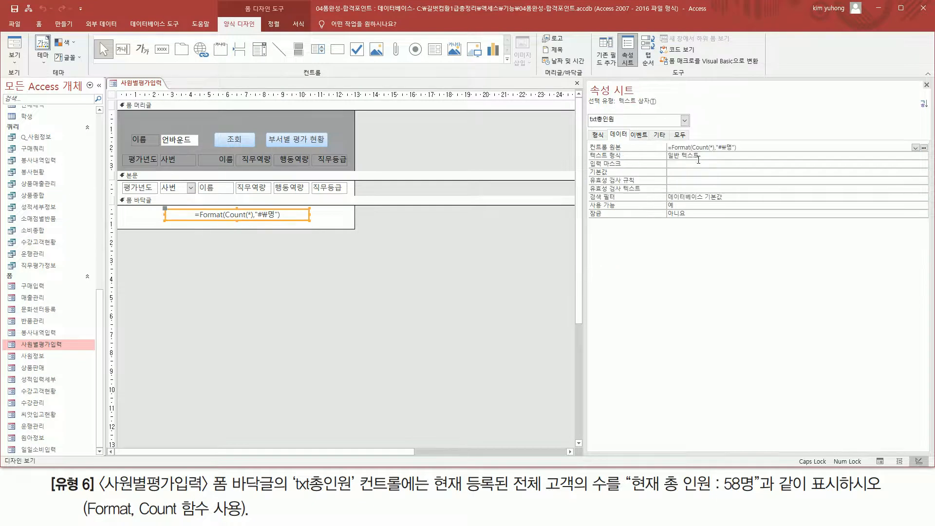
click(722, 148)
drag(719, 148, 872, 153)
key(BackSpace)
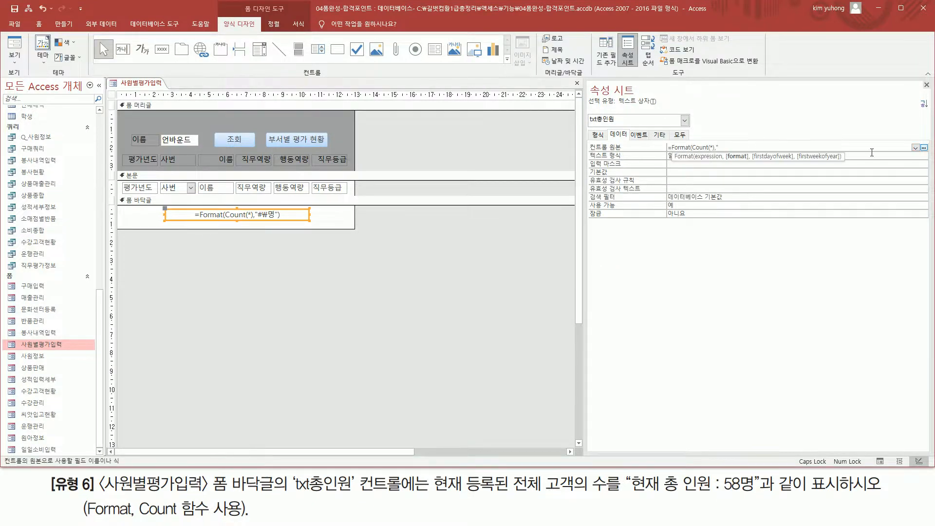
text(현재)
text( 총 인ㅇ)
text())
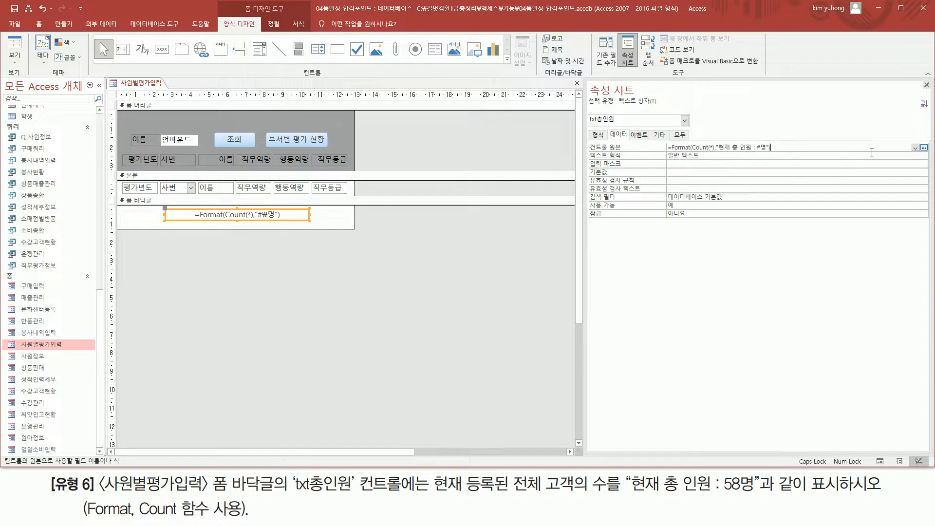
key(Return)
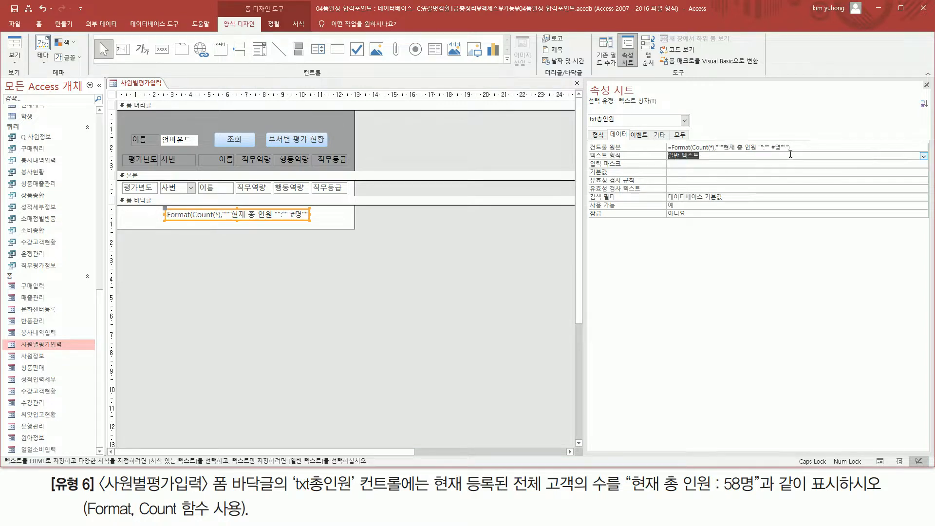
Step: Review the stored txt총인원 expression, check the footer text in Form View, and return to Design View
drag(666, 152, 798, 152)
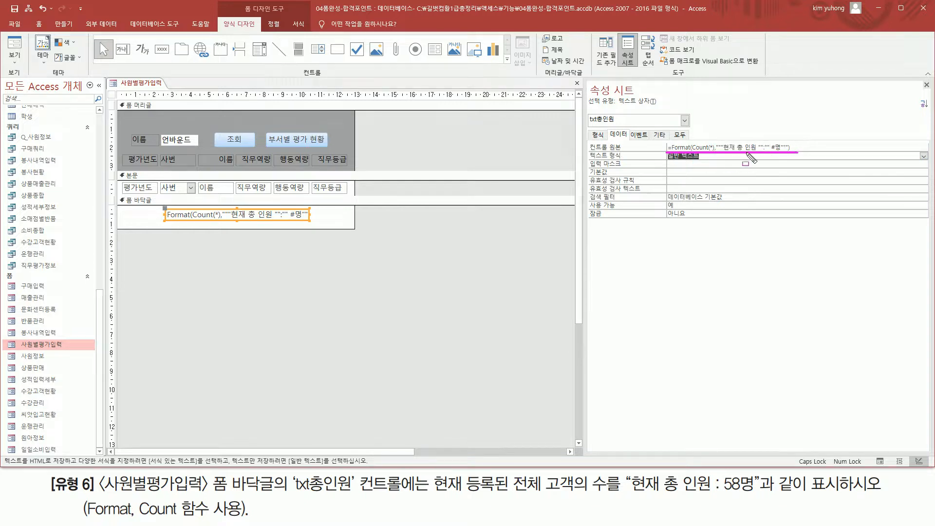
key(Escape)
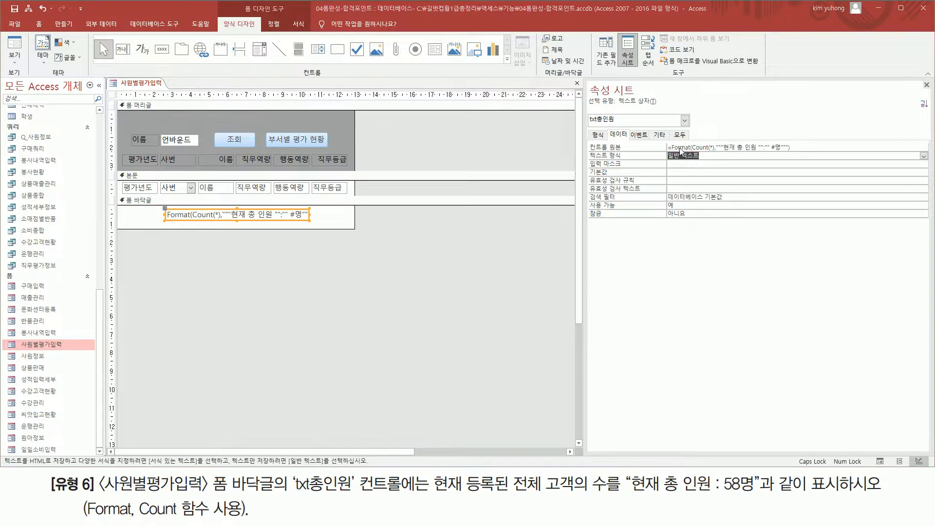
click(680, 147)
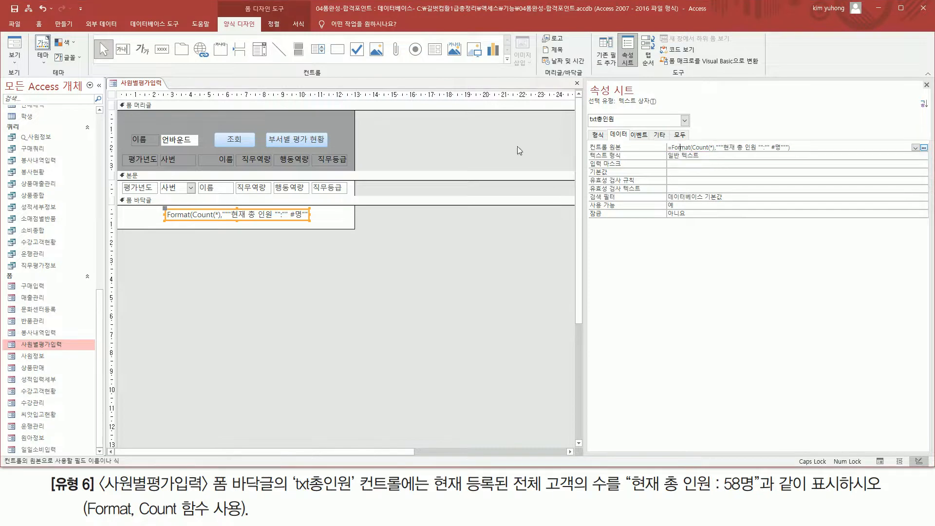
click(18, 48)
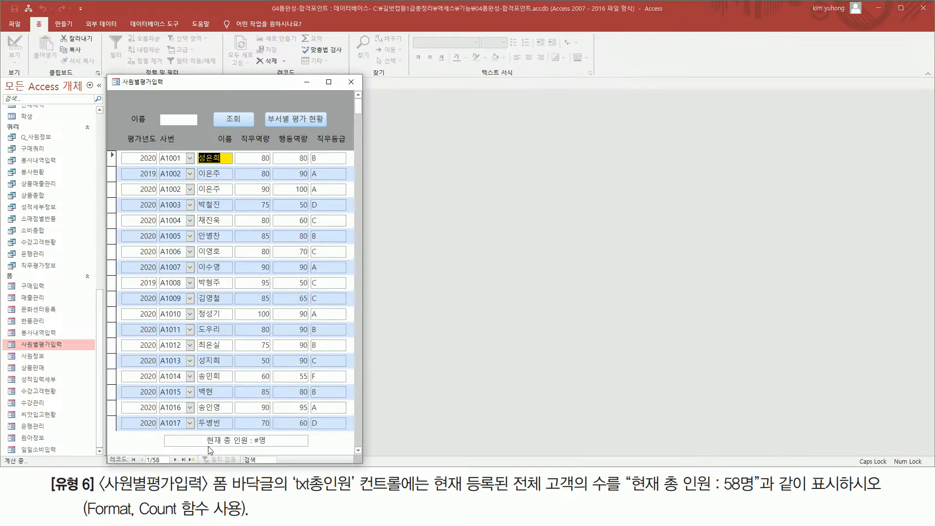
drag(202, 448, 268, 446)
drag(254, 444, 258, 444)
key(Escape)
right_click(261, 86)
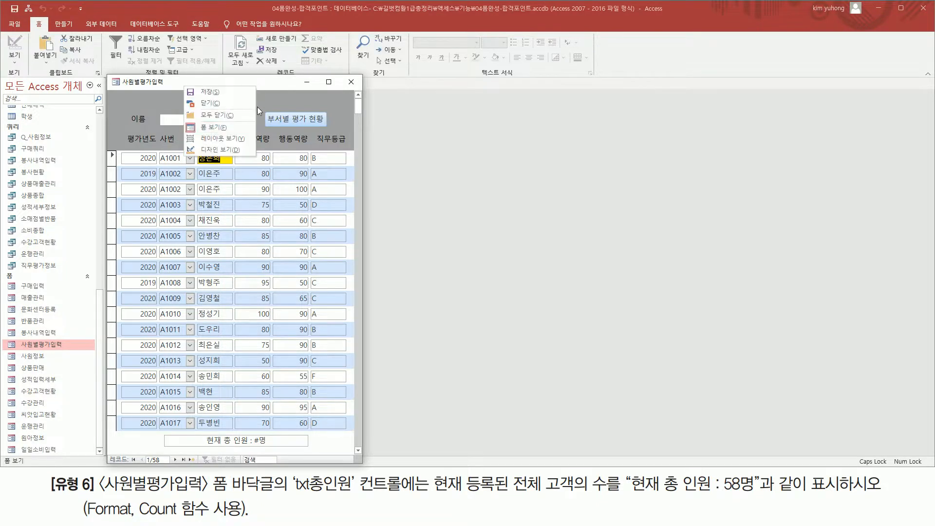
click(219, 150)
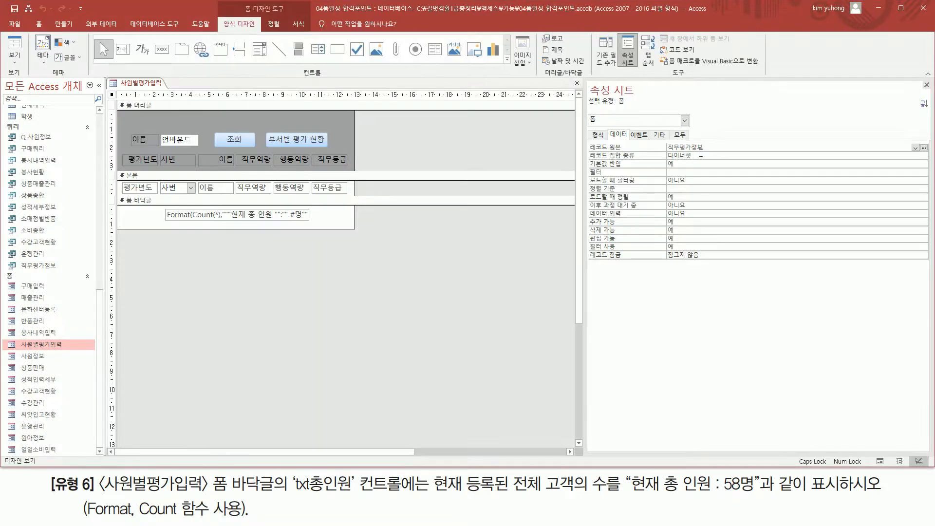
Step: Remove the extra doubled quotation marks from the txt총인원 format string, leaving "현재 총 인원 : #명"
click(273, 215)
key(BackSpace)
key(BackSpace)
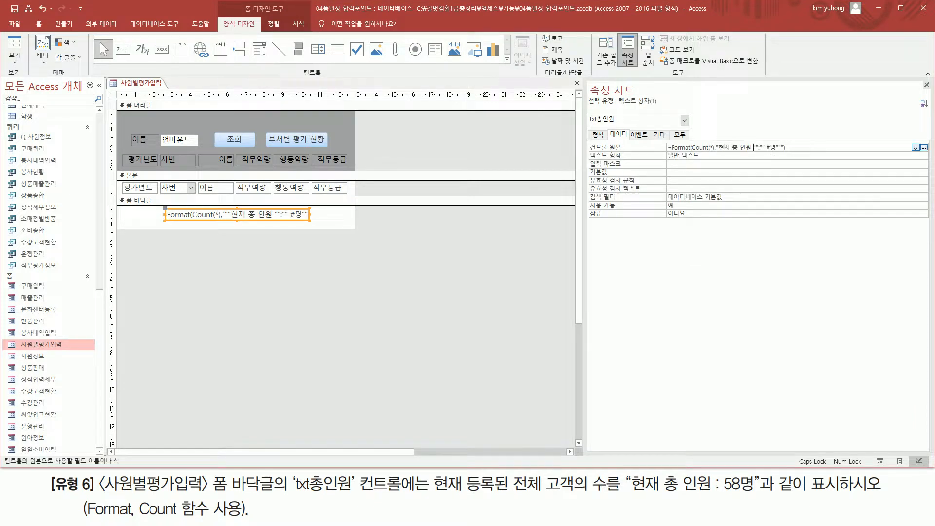
key(Right)
key(BackSpace)
key(BackSpace)
key(Right)
key(Right)
key(Right)
key(BackSpace)
key(BackSpace)
key(Right)
key(Right)
key(Right)
key(BackSpace)
key(BackSpace)
click(846, 151)
drag(669, 153, 777, 154)
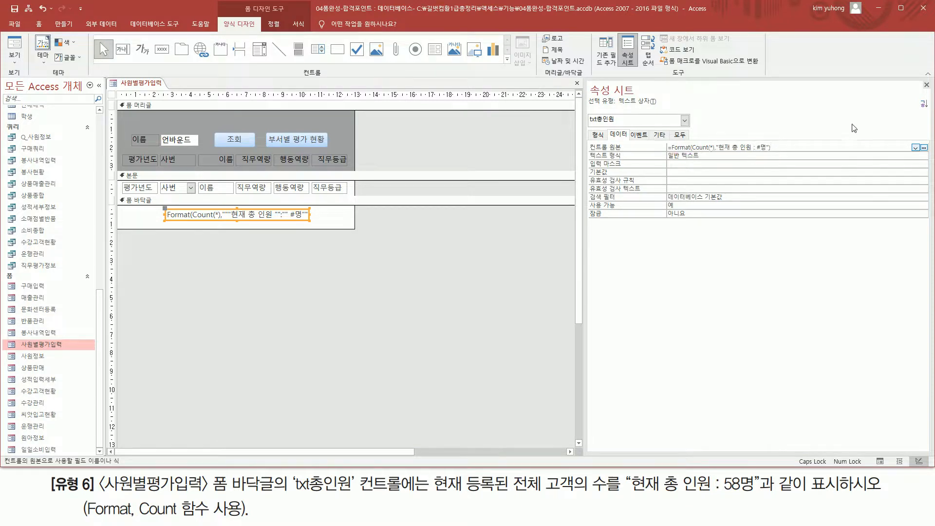
Step: Try the txt총인원 format string without the colon, with only "현재 총 인원" before #명
key(BackSpace)
key(BackSpace)
key(BackSpace)
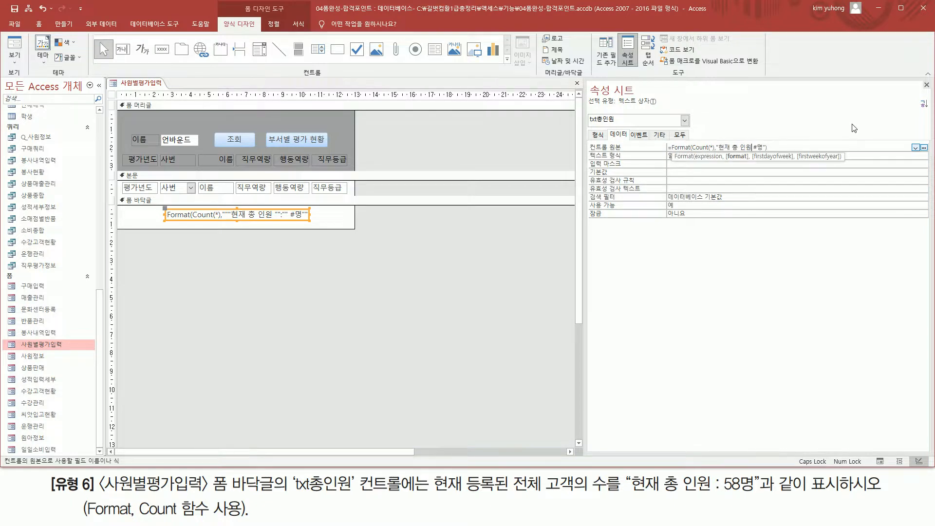
key(Return)
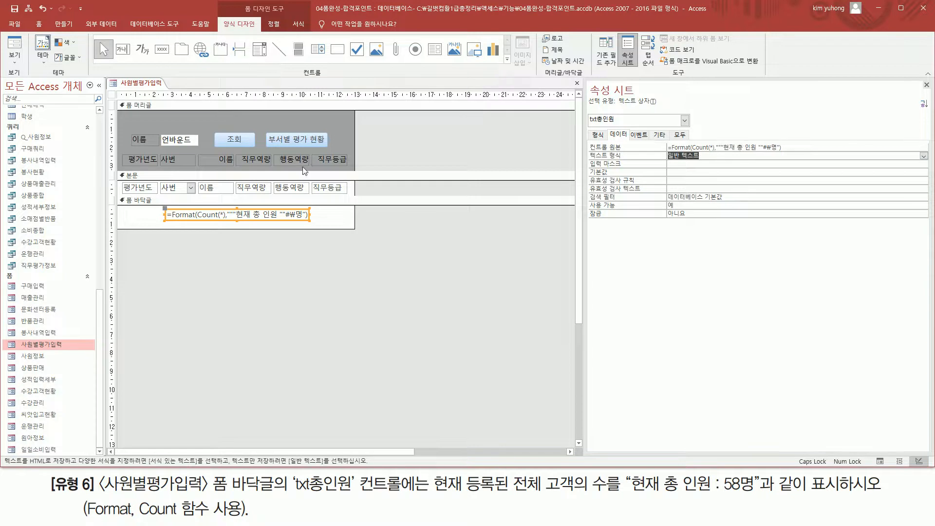
Step: Compare the footer text without the colon to the required wording in Form View and return to Design View
click(15, 50)
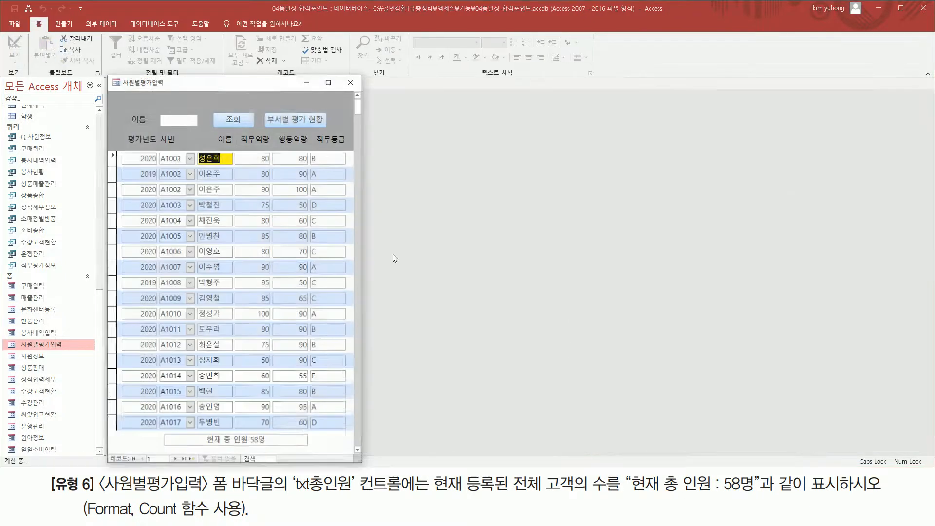
drag(203, 445, 268, 446)
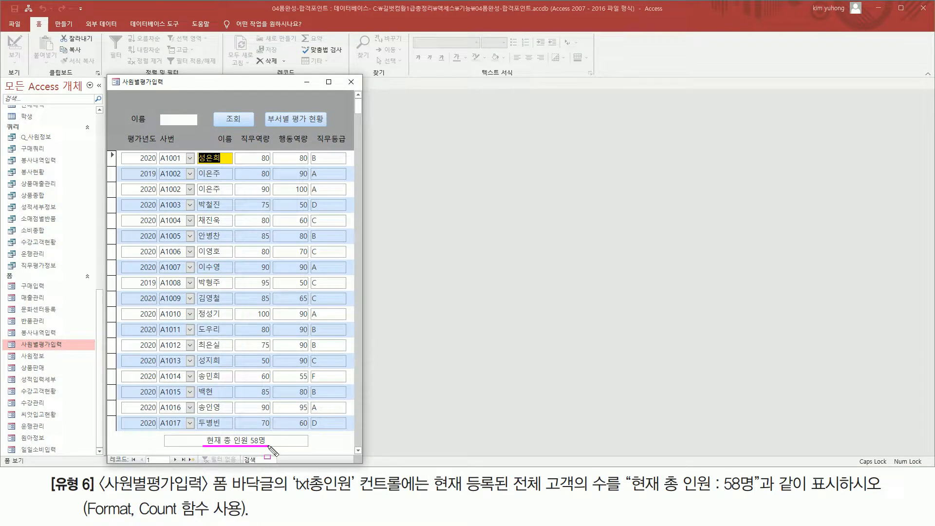
drag(715, 475, 719, 497)
key(Escape)
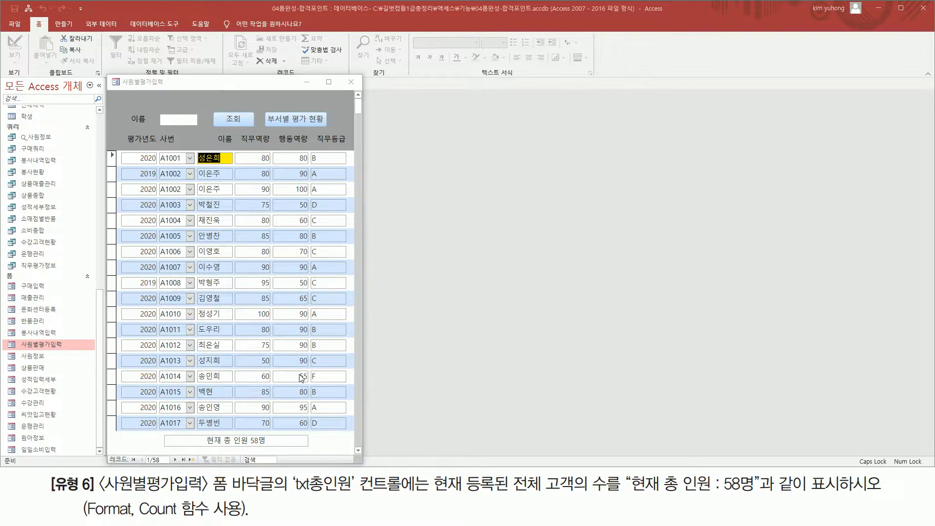
right_click(258, 86)
click(221, 150)
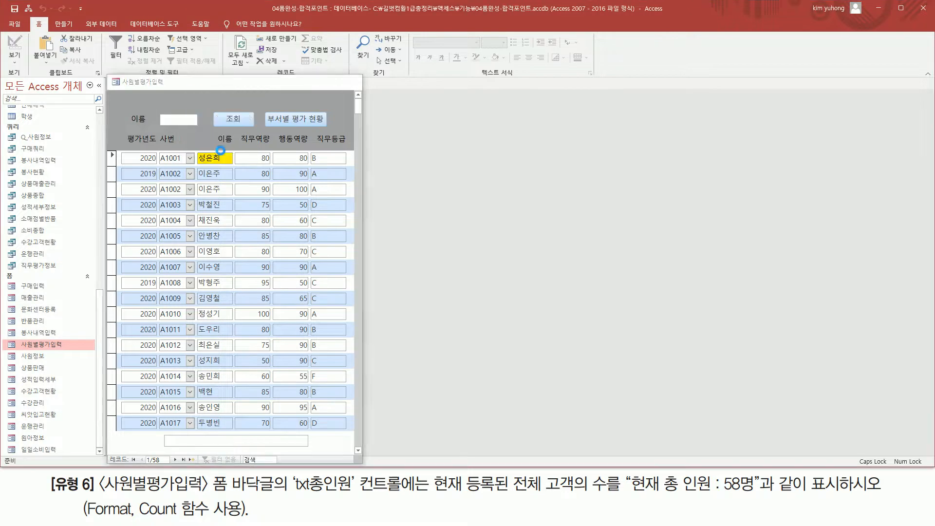
Step: Replace the format string in the txt총인원 Control Source with "현재 총 인원 : #명" and close the parenthesis
click(290, 217)
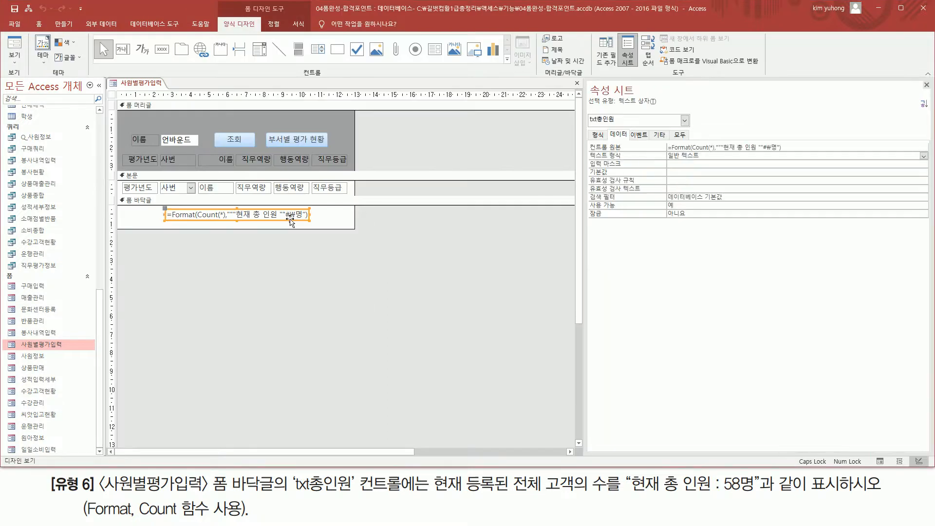
click(762, 148)
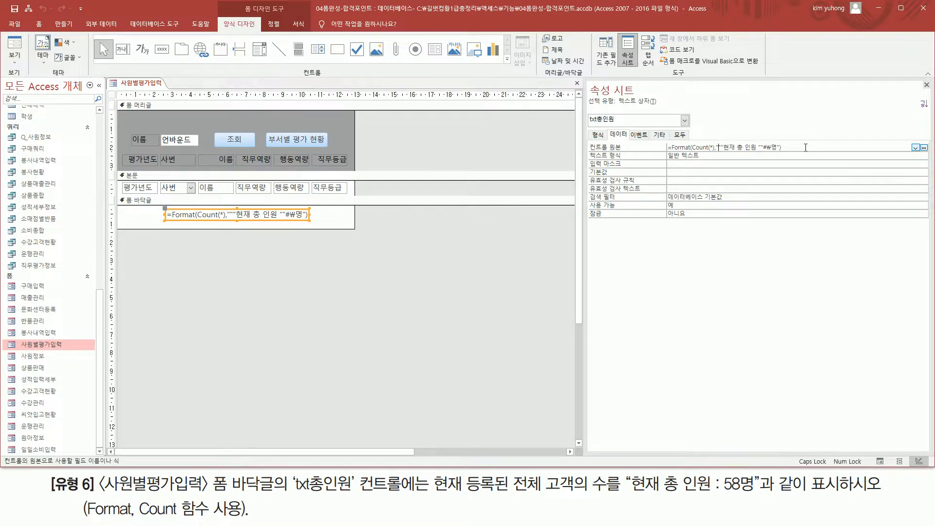
key(shift+End)
key(Delete)
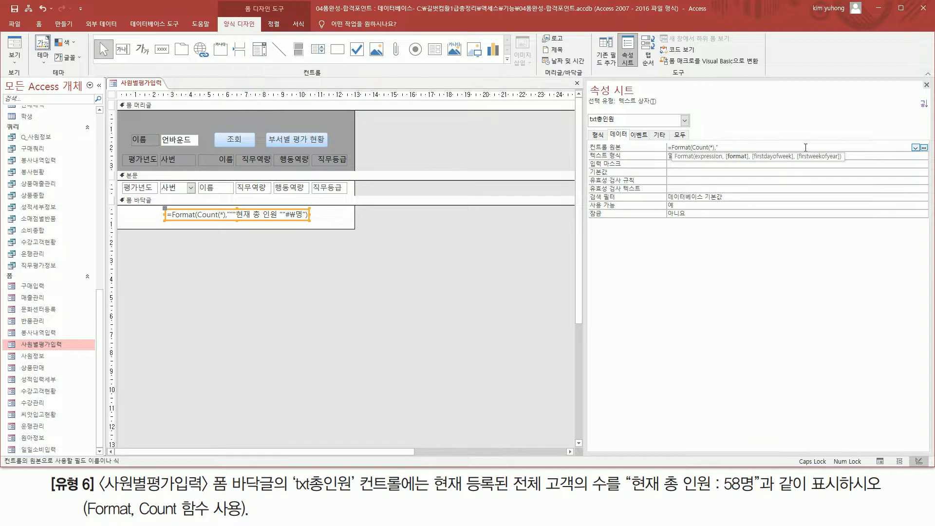
text(ㅎ)
text(현재)
text( 총 )
text(인ㅇ)
text( : #ㅁ)
text())
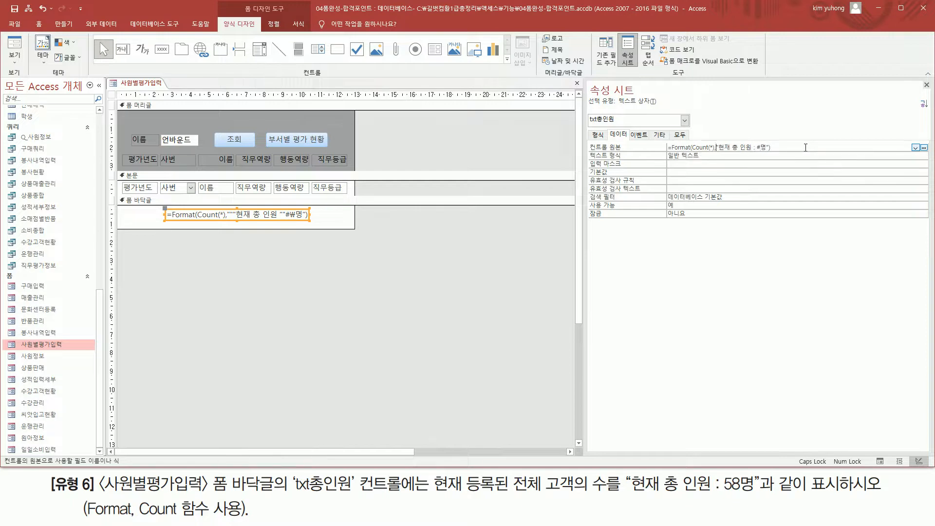
Step: Enclose the prefix 현재 총 인원 : in doubled quotation marks and put a ₩ before 명 in the txt총인원 format string
drag(718, 147, 758, 146)
click(721, 148)
text("")
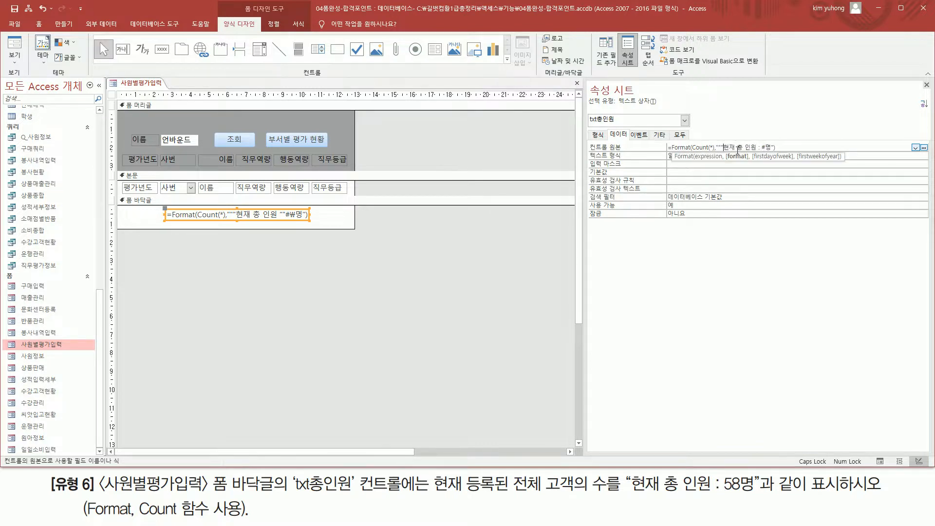
key(Right)
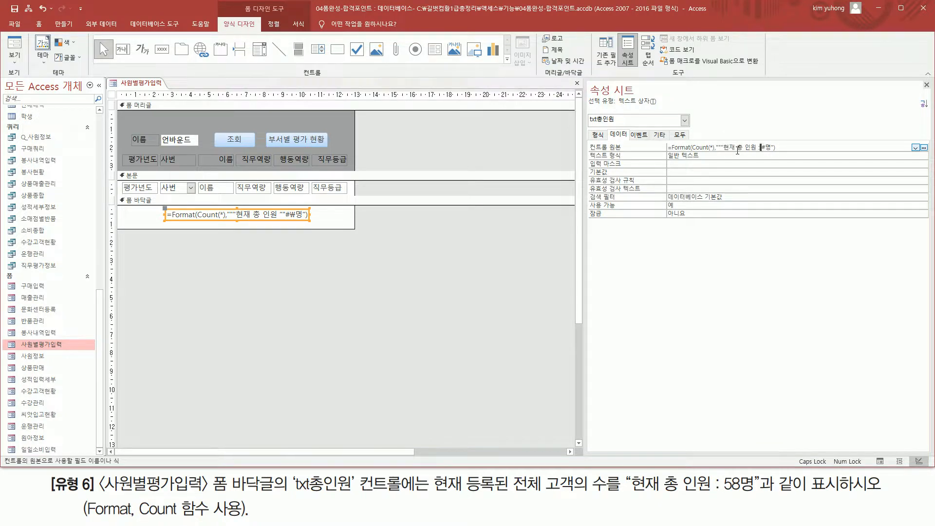
drag(720, 477, 724, 496)
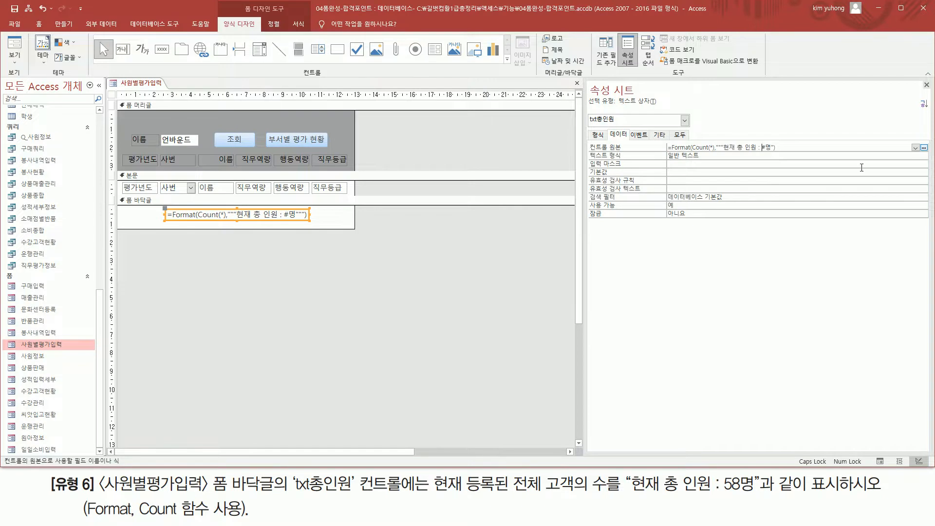
text("")
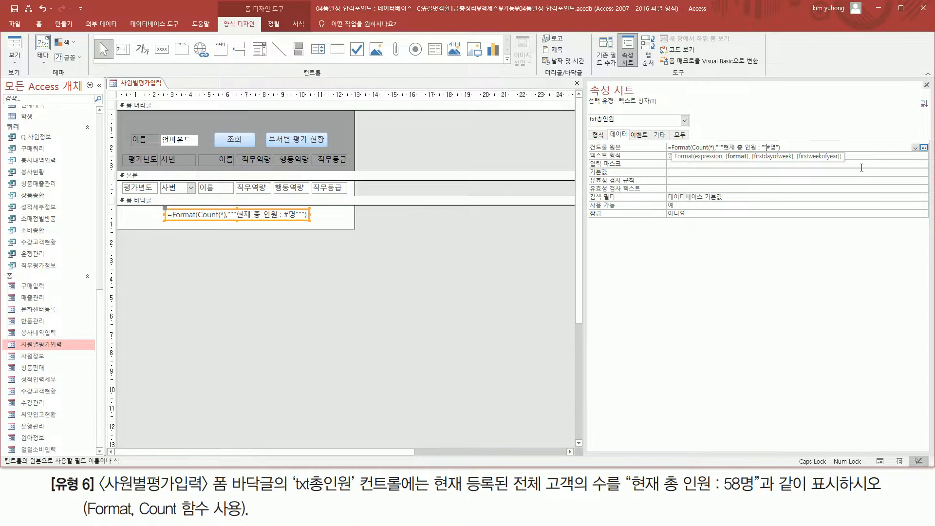
key(Right)
text(\)
key(Return)
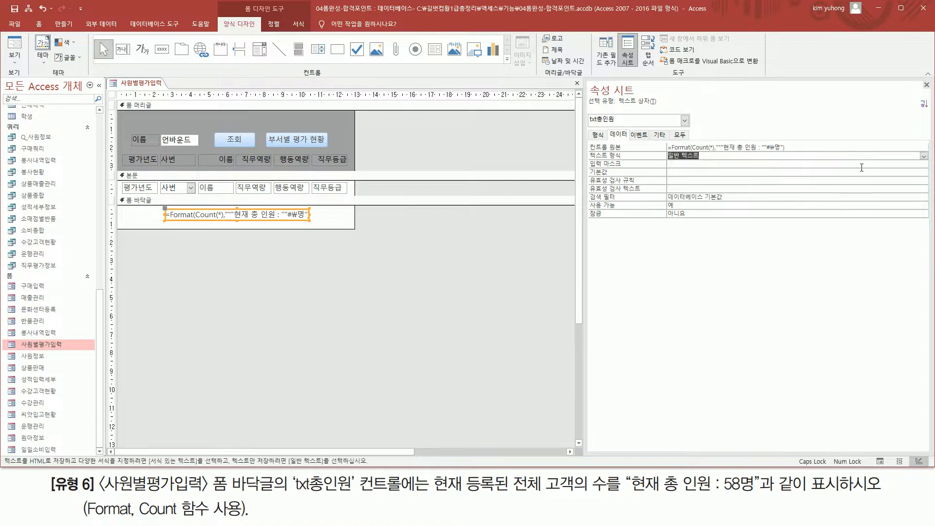
Step: Compare the txt총인원 footer text with the required "현재 총 인원 : 58명" in Form View
click(800, 147)
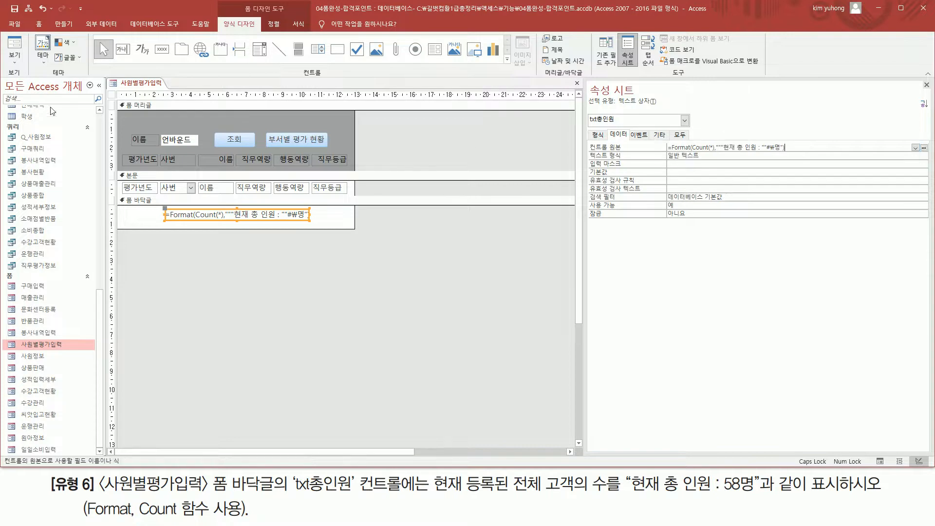
click(16, 46)
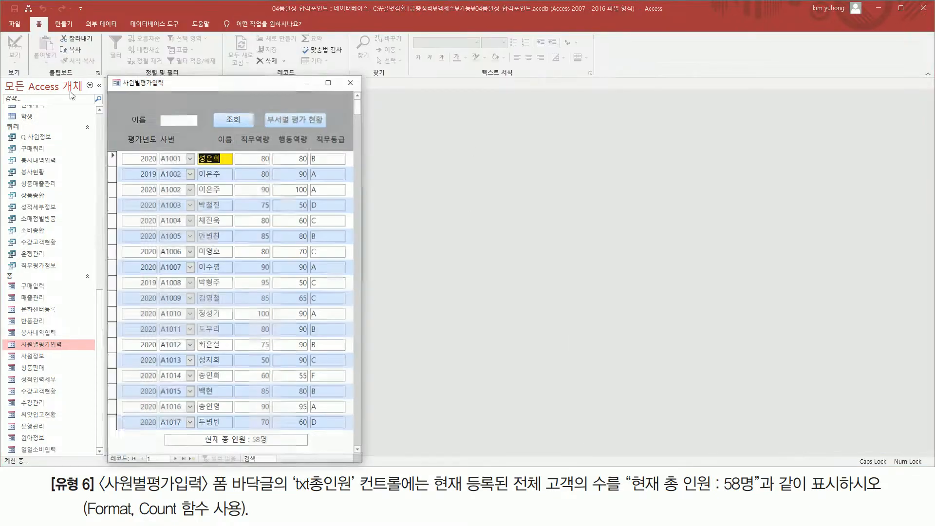
drag(201, 445, 274, 445)
drag(632, 494, 757, 494)
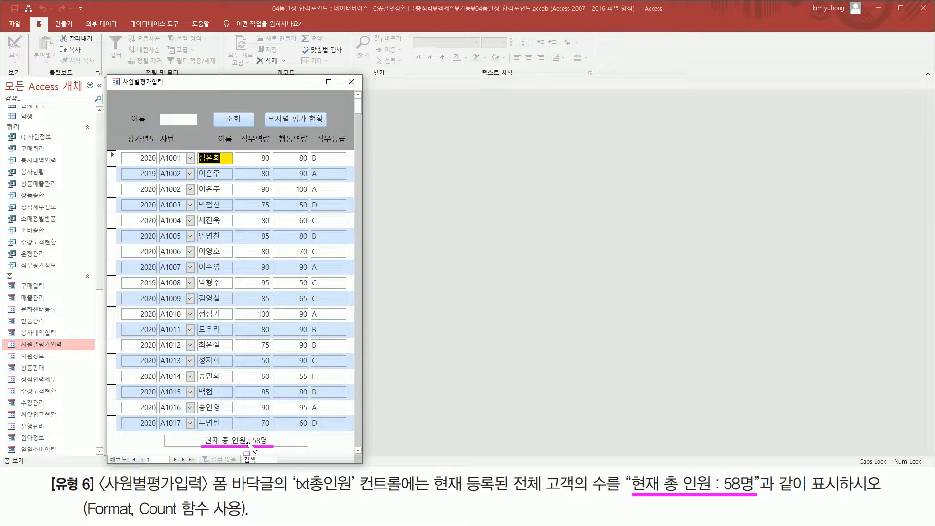
key(Escape)
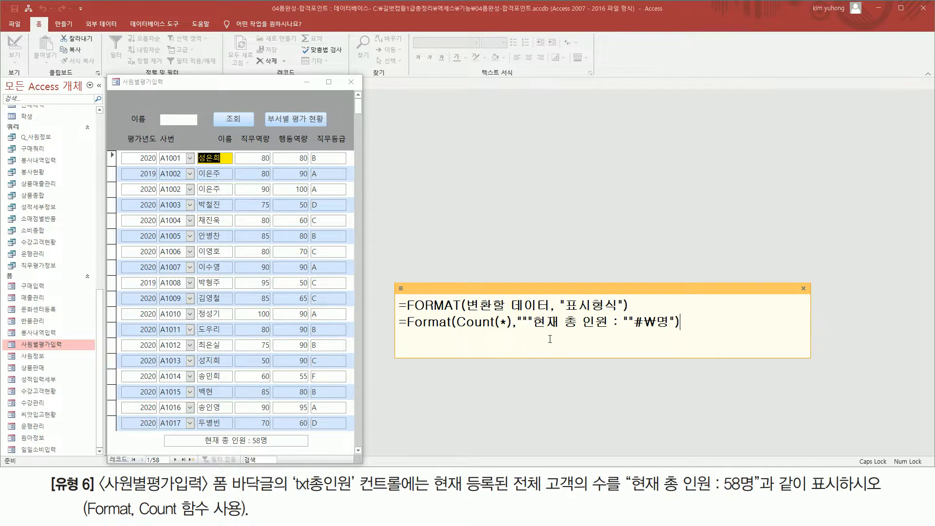
Step: Examine how the doubled quotation marks and the ₩ sign enclose the literal text in the txt총인원 Format expression
key(ctrl+2)
drag(533, 329, 623, 329)
mouse_move(536, 312)
mouse_down()
mouse_move(549, 329)
mouse_move(623, 329)
mouse_up()
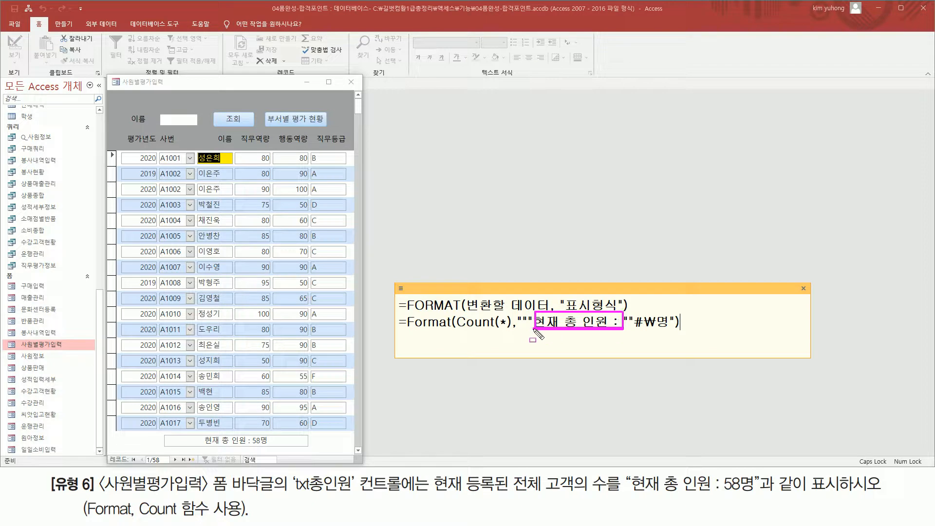
drag(524, 321, 530, 321)
drag(625, 321, 631, 322)
mouse_move(519, 320)
mouse_down()
mouse_move(524, 311)
mouse_move(522, 321)
mouse_up()
mouse_move(667, 319)
mouse_down()
mouse_move(676, 320)
mouse_move(668, 323)
mouse_up()
mouse_move(559, 305)
mouse_down()
mouse_move(566, 297)
mouse_move(566, 305)
mouse_move(623, 305)
mouse_up()
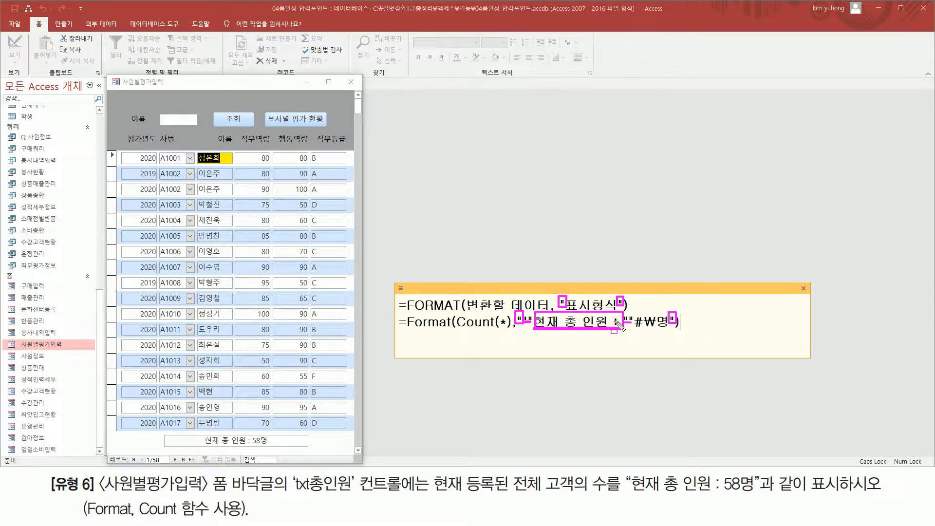
drag(618, 325, 623, 328)
drag(720, 475, 724, 493)
drag(645, 327, 655, 326)
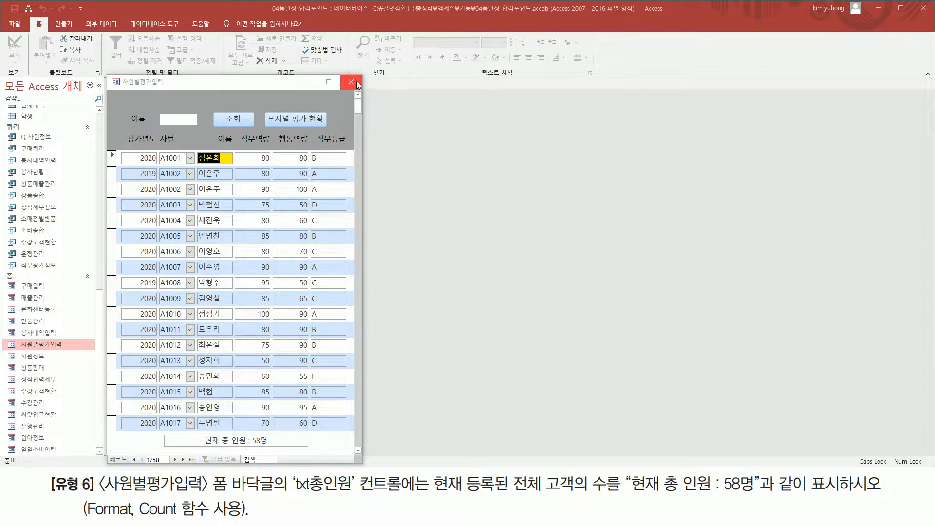
Step: Close the 사원별평가입력 form with its design changes saved and open the 일일소비입력 form
click(357, 82)
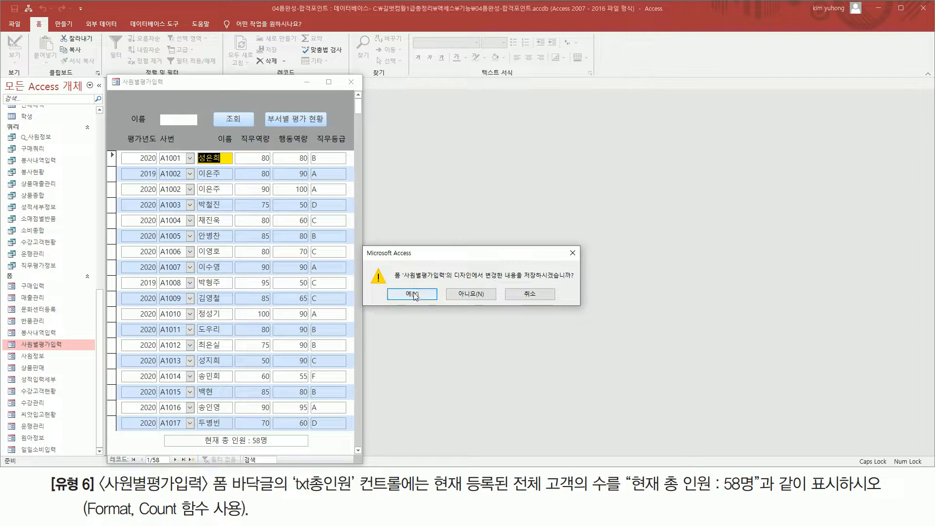
click(434, 295)
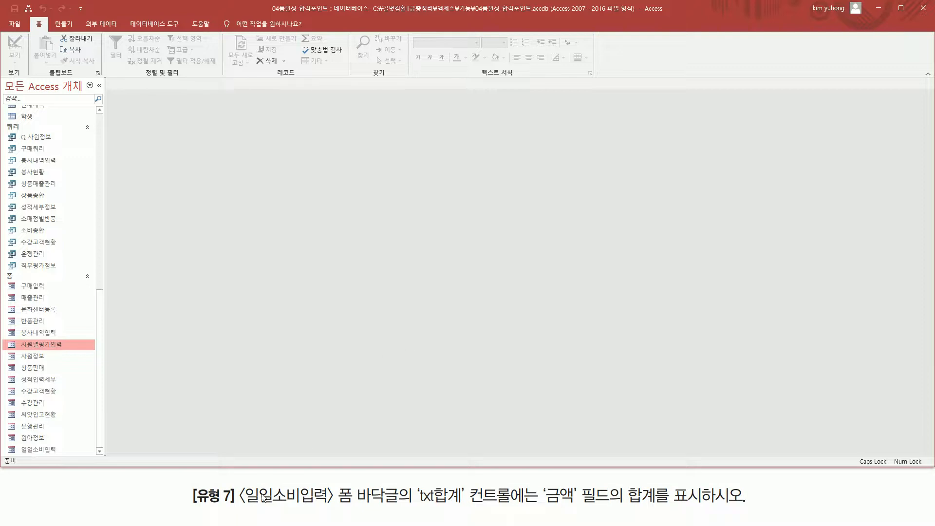
mouse_move(240, 507)
mouse_down()
mouse_move(332, 507)
mouse_move(347, 494)
mouse_move(411, 509)
mouse_move(401, 509)
mouse_move(461, 506)
mouse_up()
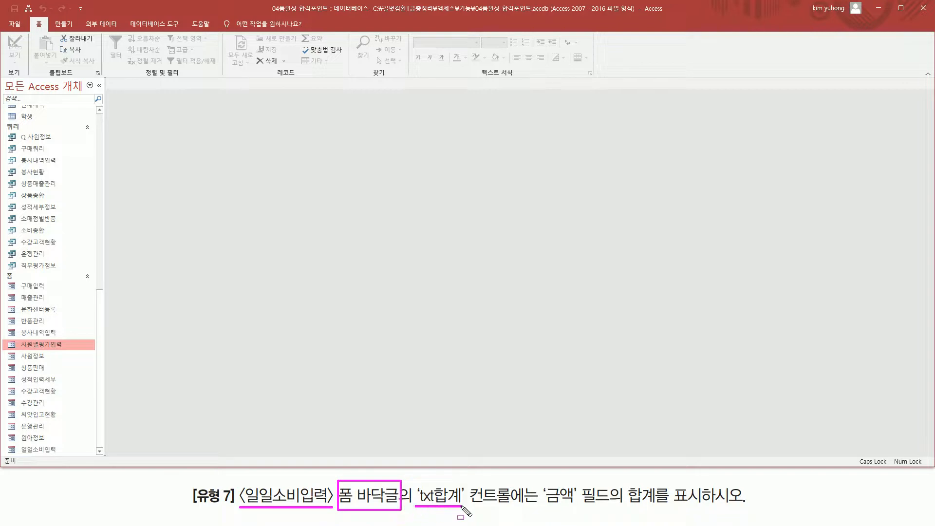
mouse_move(540, 481)
mouse_down()
mouse_move(553, 509)
mouse_move(704, 507)
mouse_up()
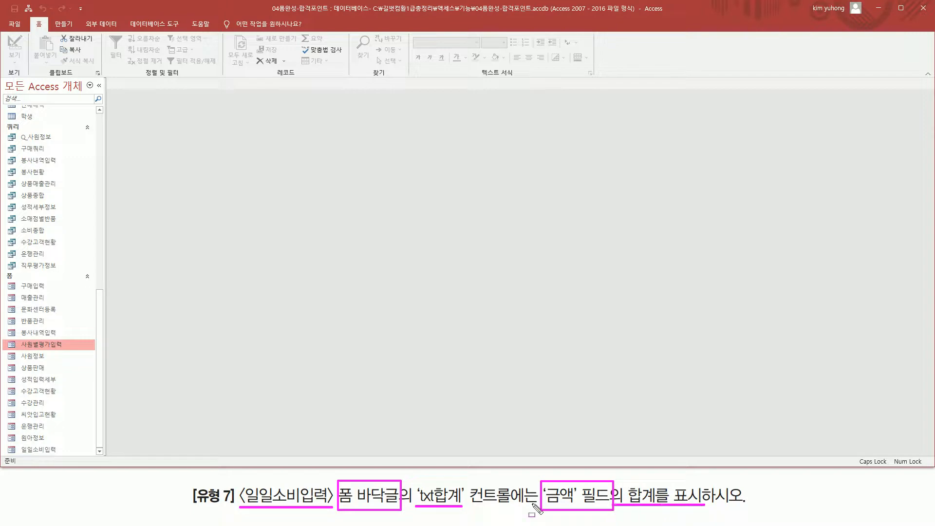
key(Escape)
click(49, 448)
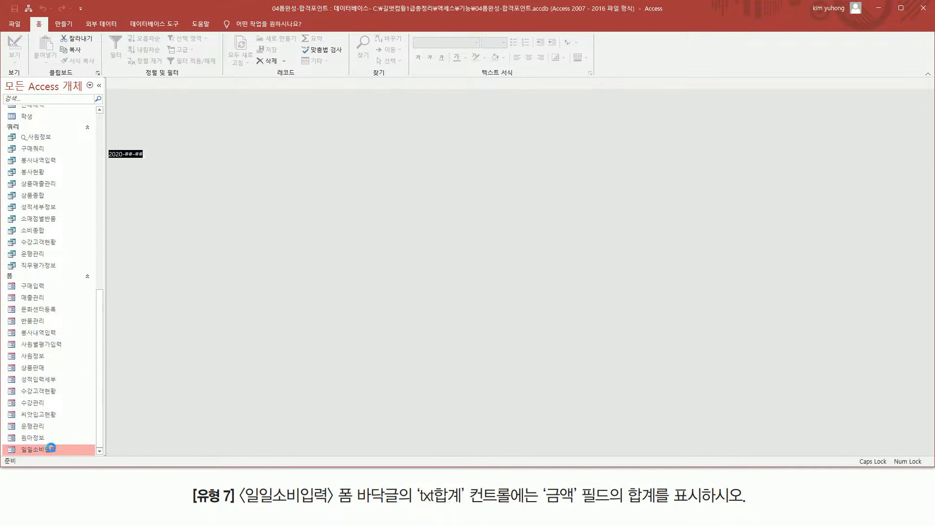
double_click(50, 448)
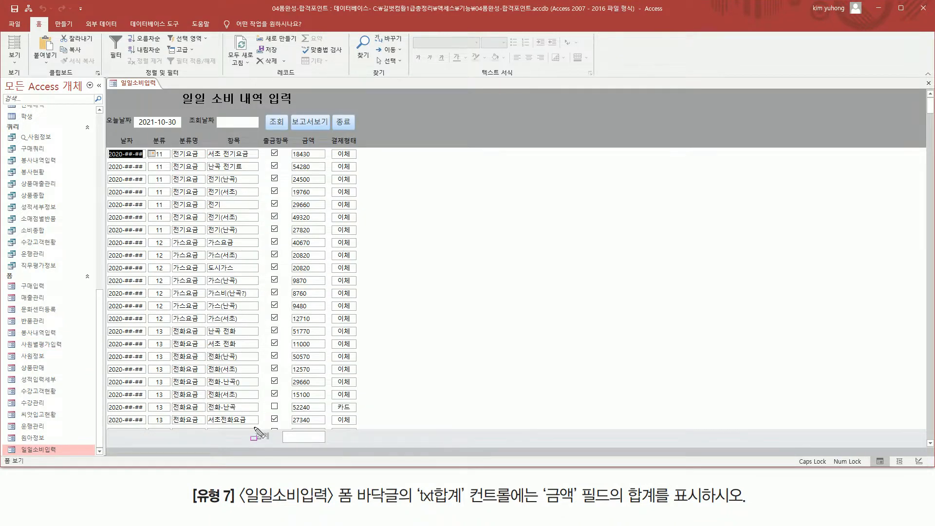
Step: Show the 일일소비입력 form in Design View and select the txt합계 text box in the form footer
mouse_move(252, 429)
mouse_down()
mouse_move(332, 444)
mouse_move(323, 440)
mouse_up()
mouse_move(291, 133)
mouse_down()
mouse_move(316, 270)
mouse_move(322, 422)
mouse_up()
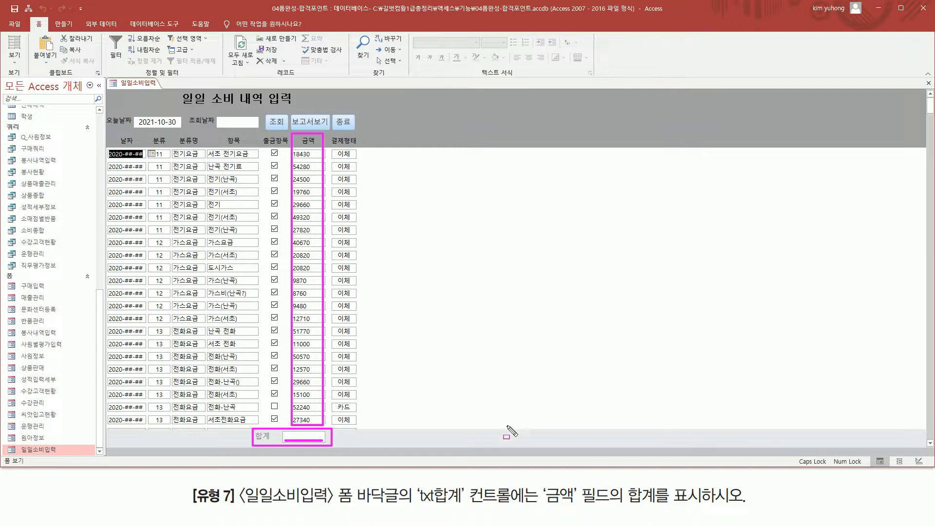
key(Escape)
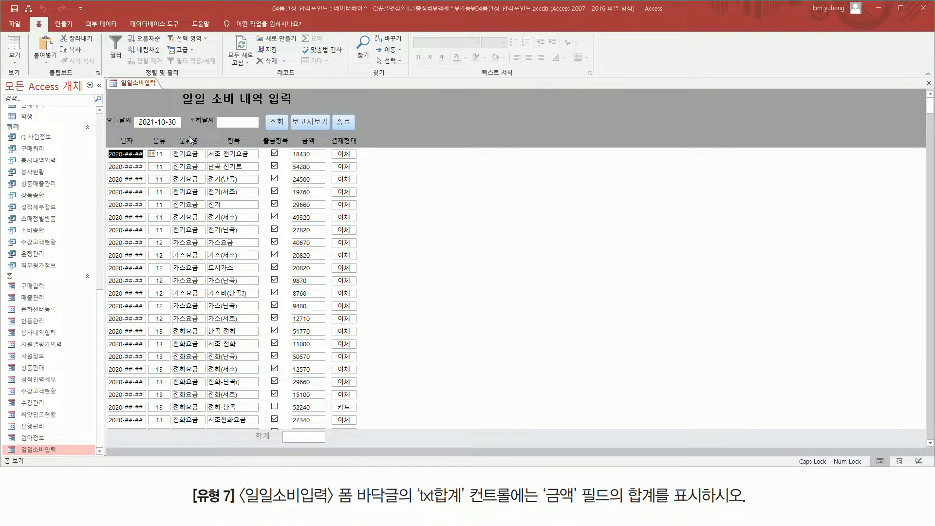
right_click(136, 84)
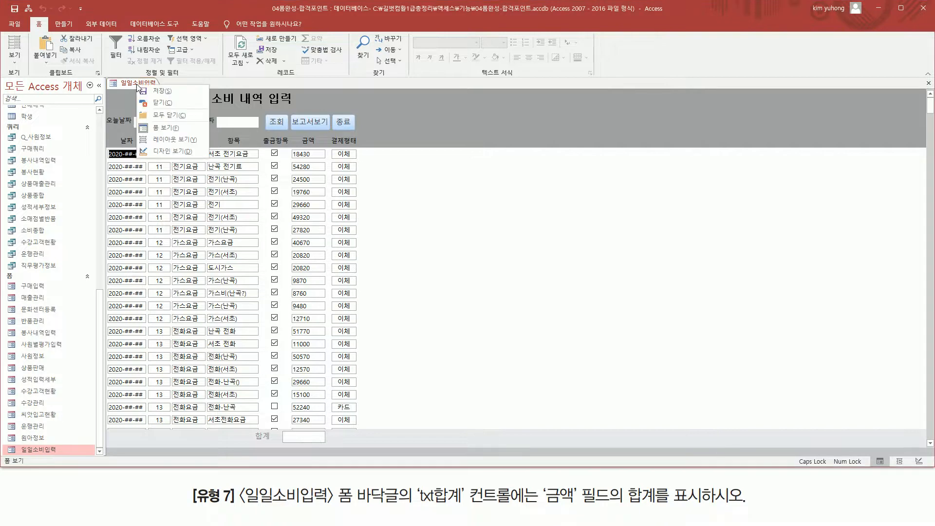
click(166, 150)
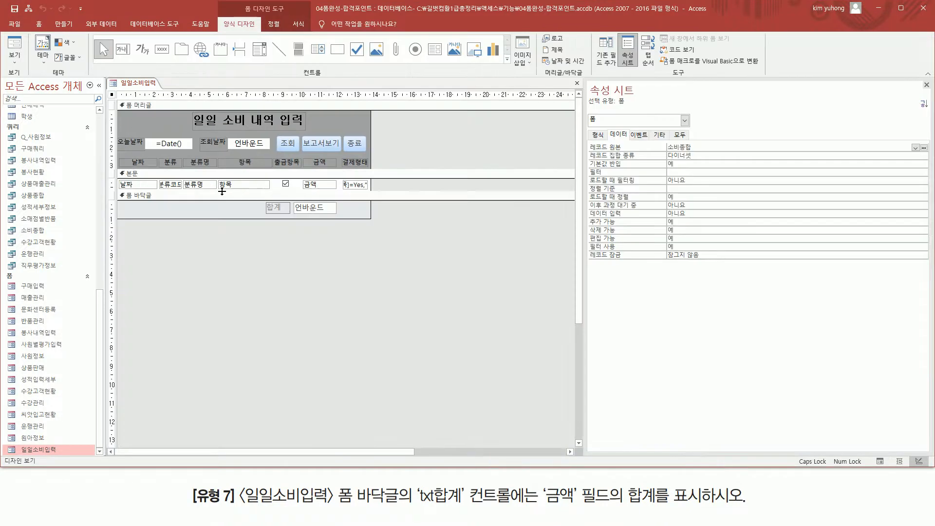
click(317, 213)
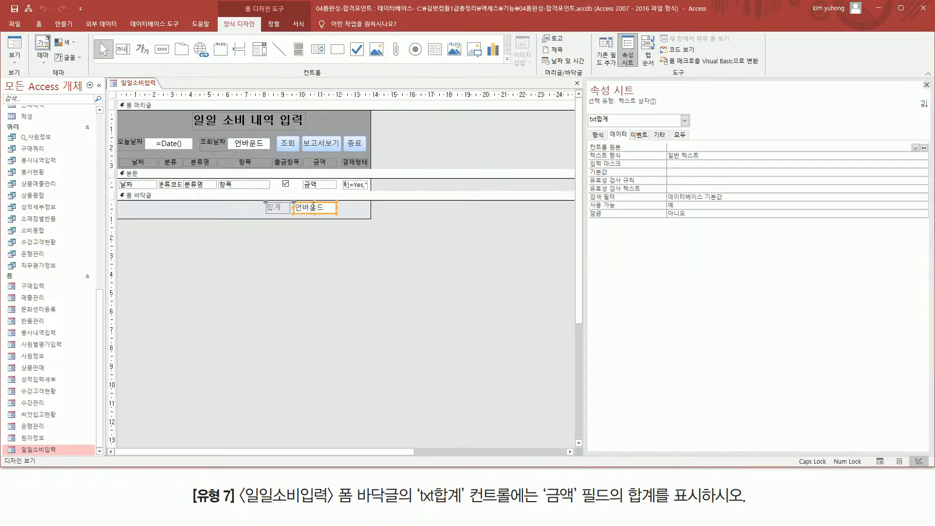
key(ctrl+shift+d)
mouse_move(587, 122)
mouse_down()
mouse_move(708, 161)
mouse_move(716, 146)
mouse_up()
key(Escape)
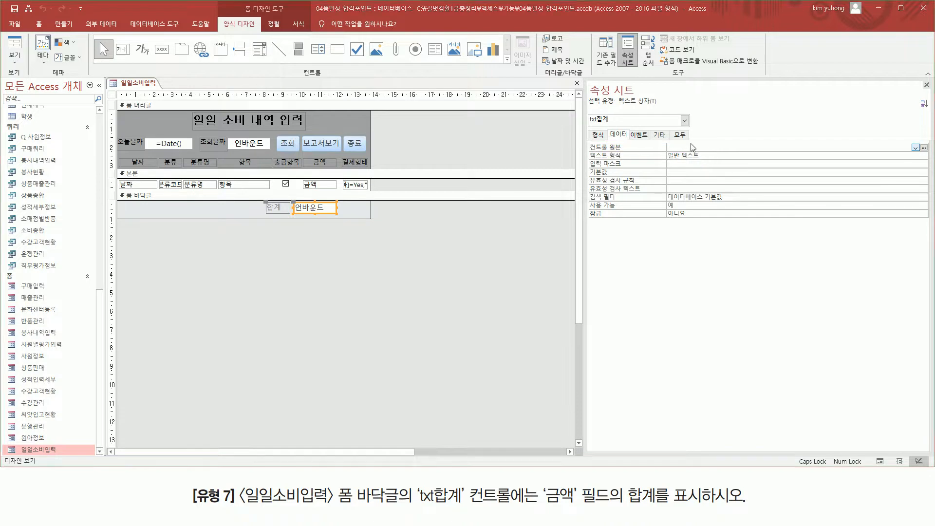
Step: Set the Control Source of txt합계 to =SUM([금액])
click(714, 149)
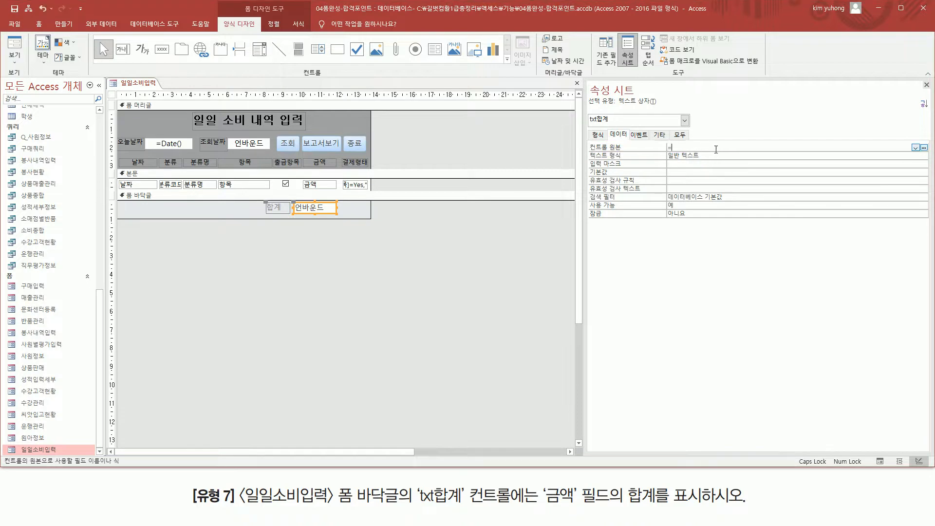
text(=SUM)
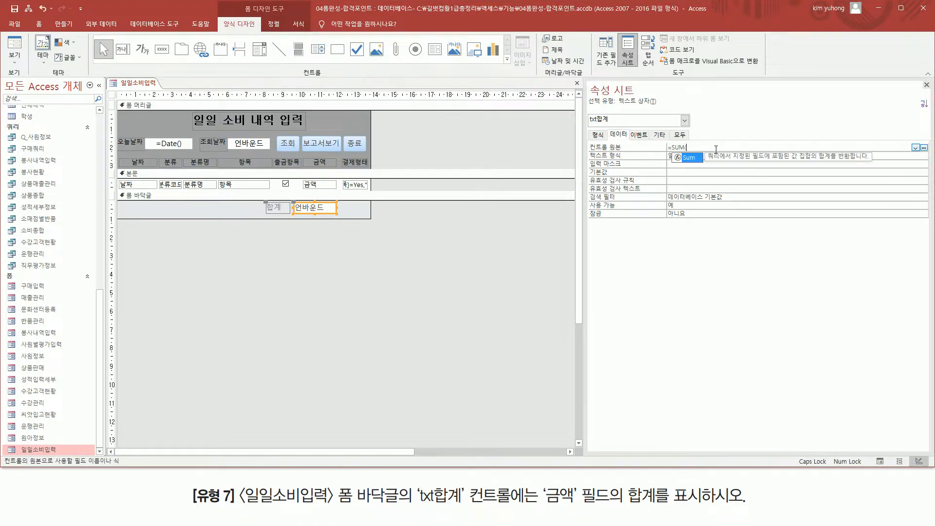
text(()
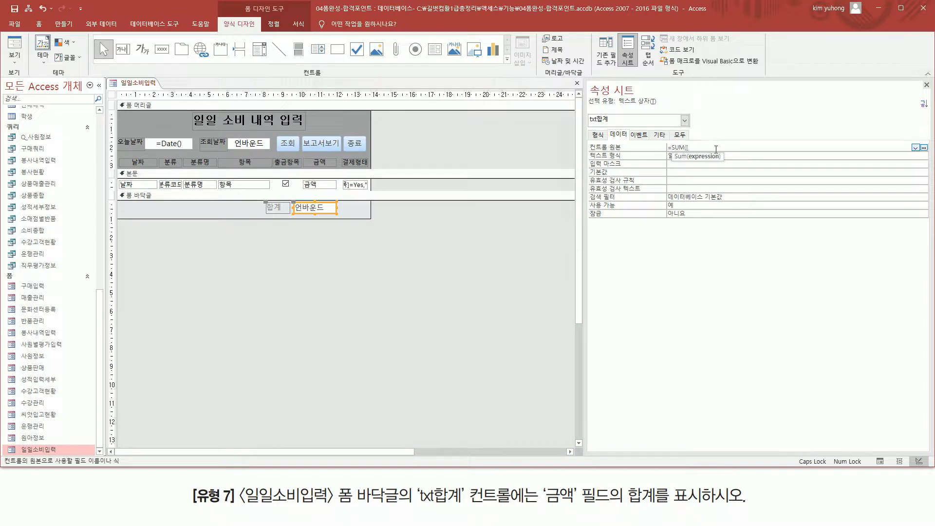
text([금액]))
key(shift+F2)
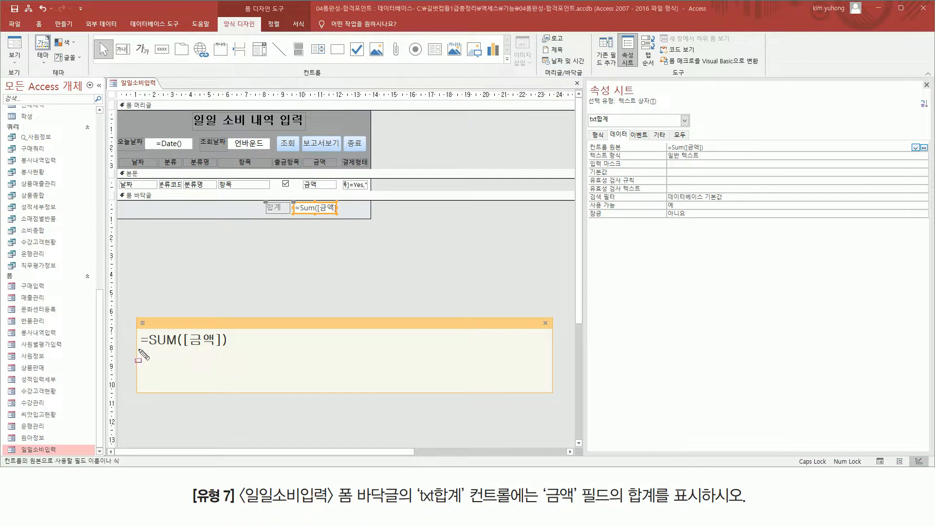
mouse_move(183, 348)
mouse_down()
mouse_move(221, 346)
mouse_move(223, 332)
mouse_up()
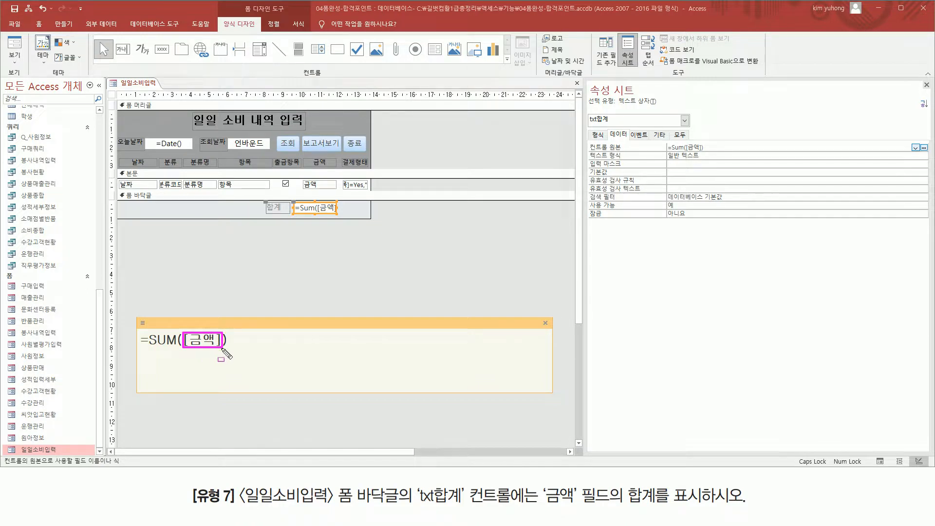
key(Escape)
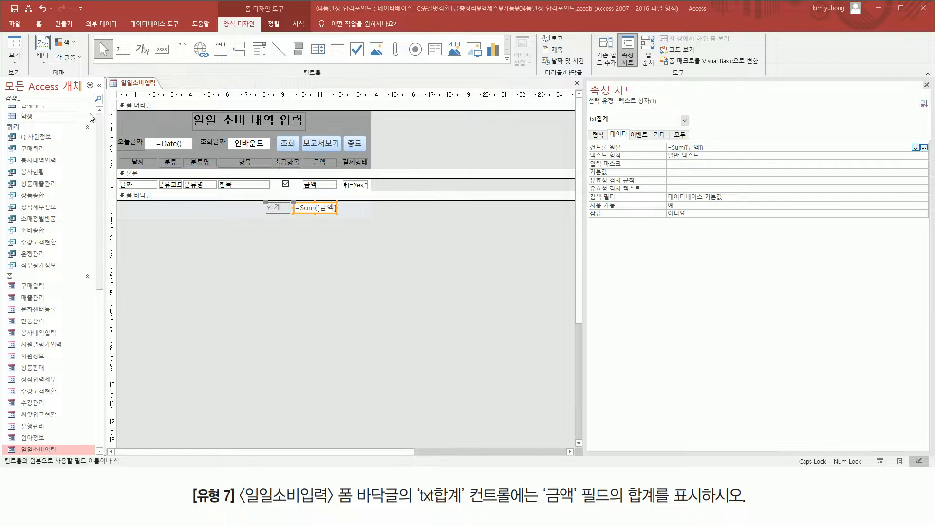
Step: Check the footer 합계 against the 금액 column in Form View, and close 일일소비입력 with its design changes saved
click(14, 60)
click(38, 86)
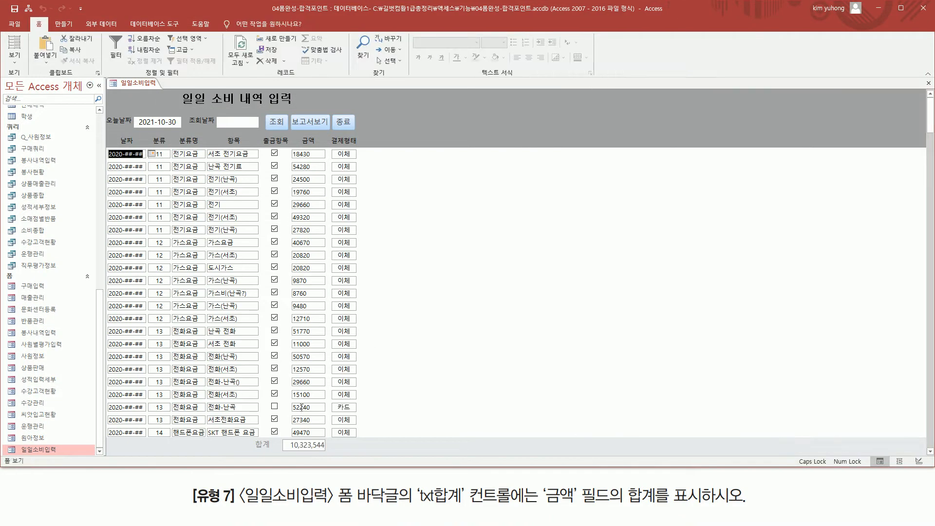
drag(252, 436, 332, 454)
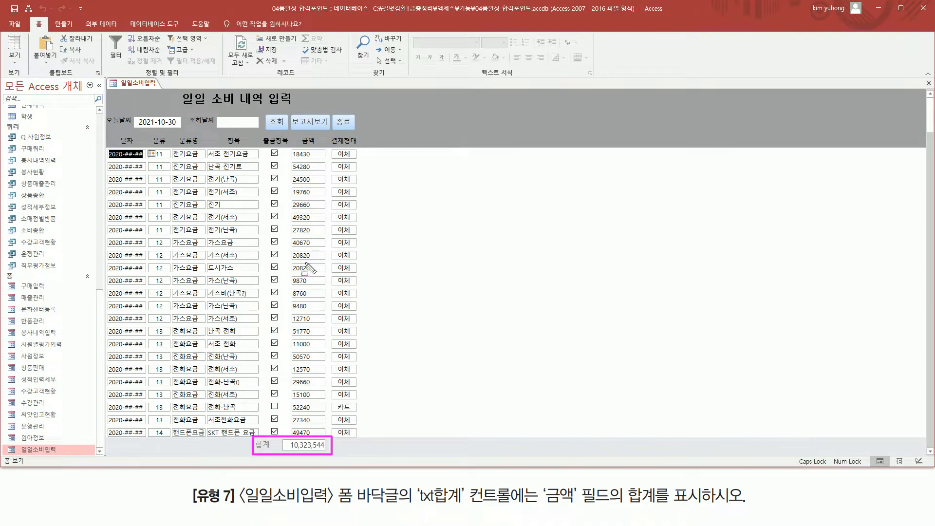
mouse_move(291, 148)
mouse_down()
mouse_move(339, 397)
mouse_move(323, 439)
mouse_up()
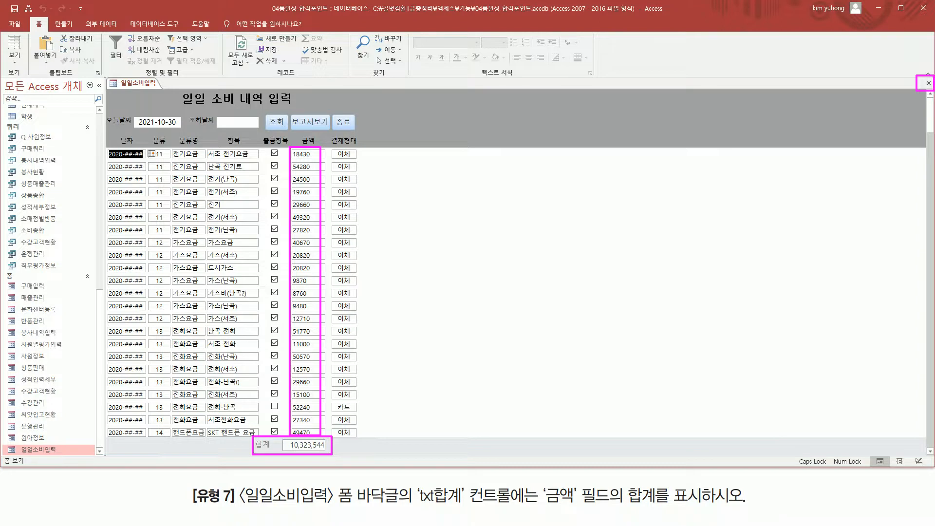
click(928, 83)
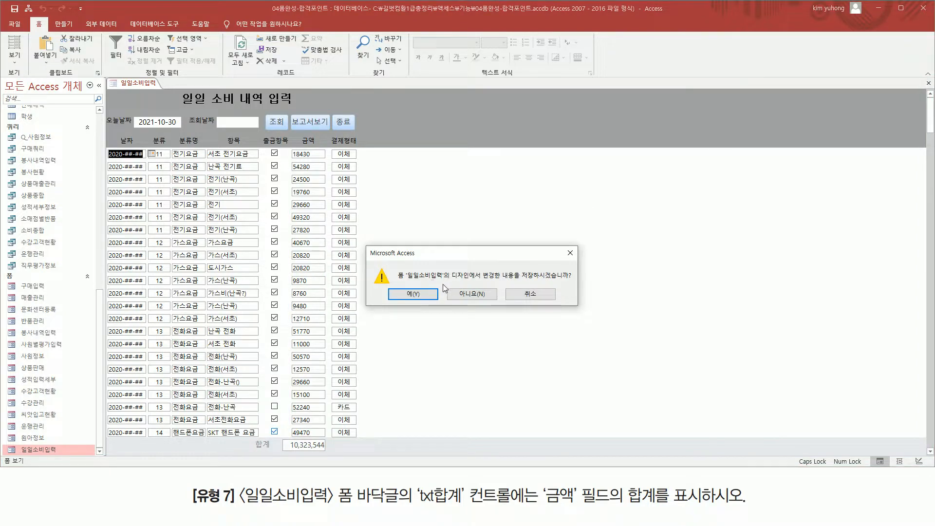
click(413, 294)
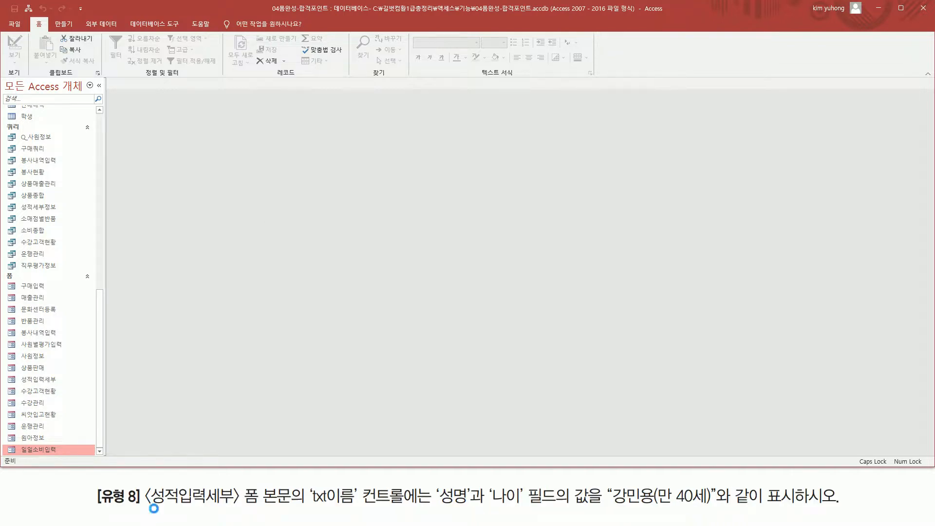
Step: Open the 성적입력세부 form and compare its 이름 column with the required name-and-age wording
mouse_move(142, 505)
mouse_down()
mouse_move(241, 506)
mouse_move(241, 481)
mouse_move(273, 504)
mouse_move(403, 506)
mouse_up()
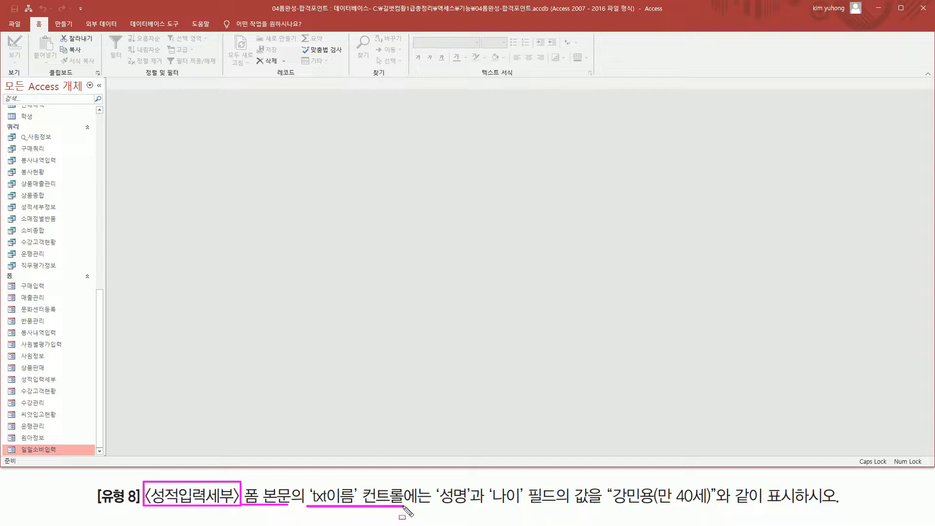
drag(438, 506, 713, 508)
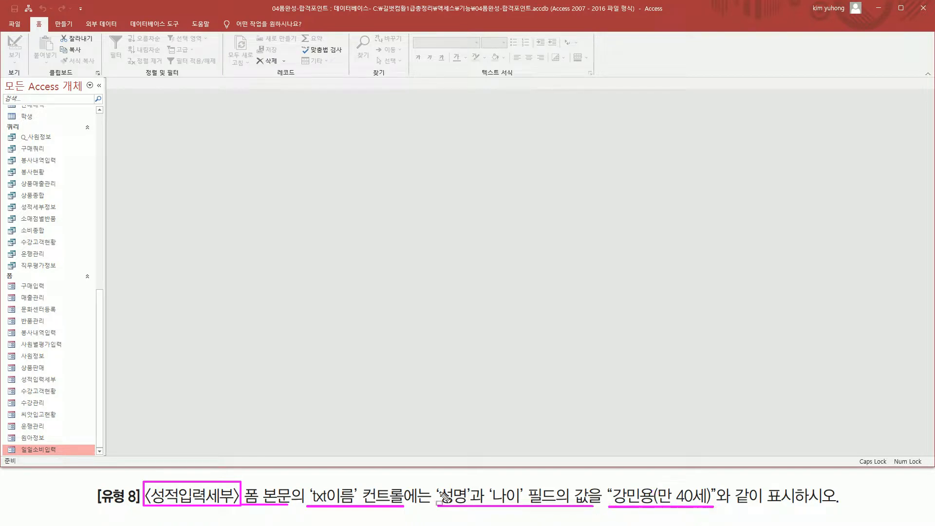
drag(16, 374, 59, 385)
key(Escape)
click(49, 380)
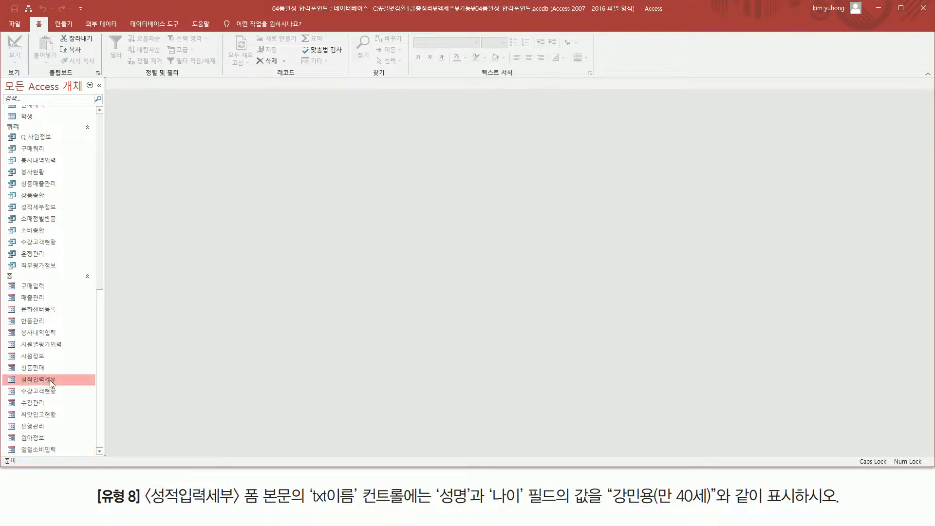
double_click(45, 379)
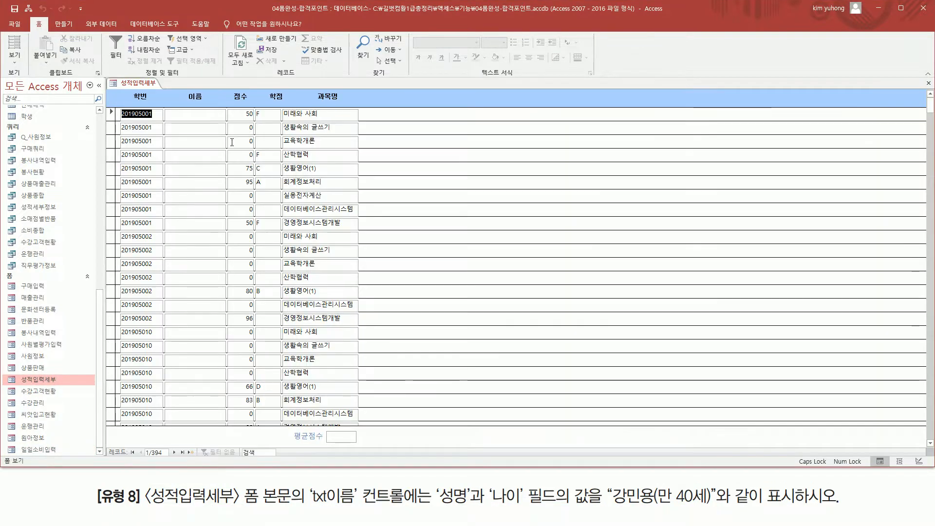
mouse_move(169, 107)
mouse_down()
mouse_move(187, 256)
mouse_move(233, 405)
mouse_move(224, 422)
mouse_up()
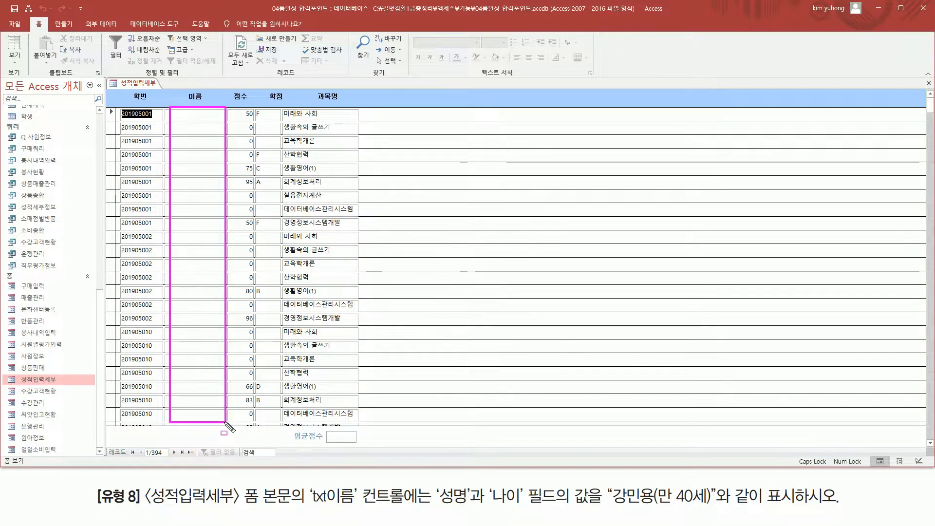
drag(605, 506, 715, 507)
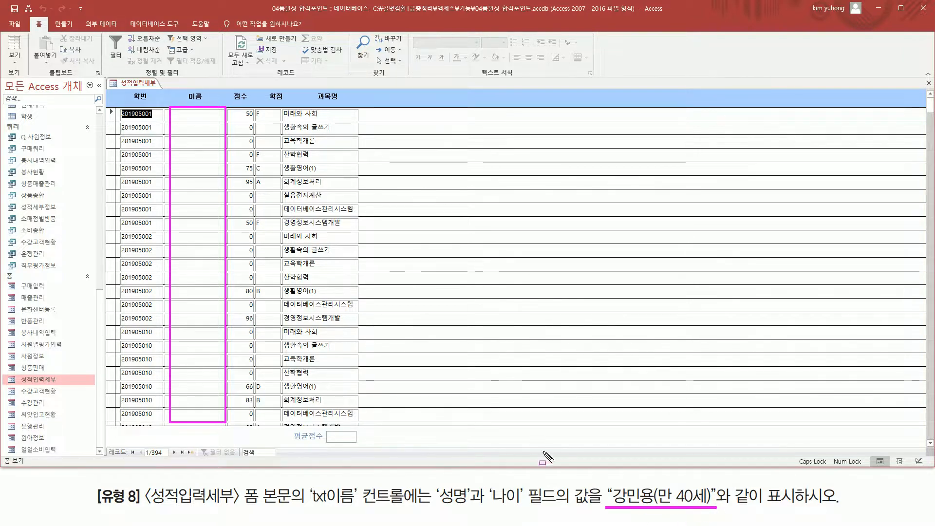
key(Escape)
Step: Show the 성적입력세부 form in Design View and select the txt이름 text box in the 본문 section
right_click(130, 85)
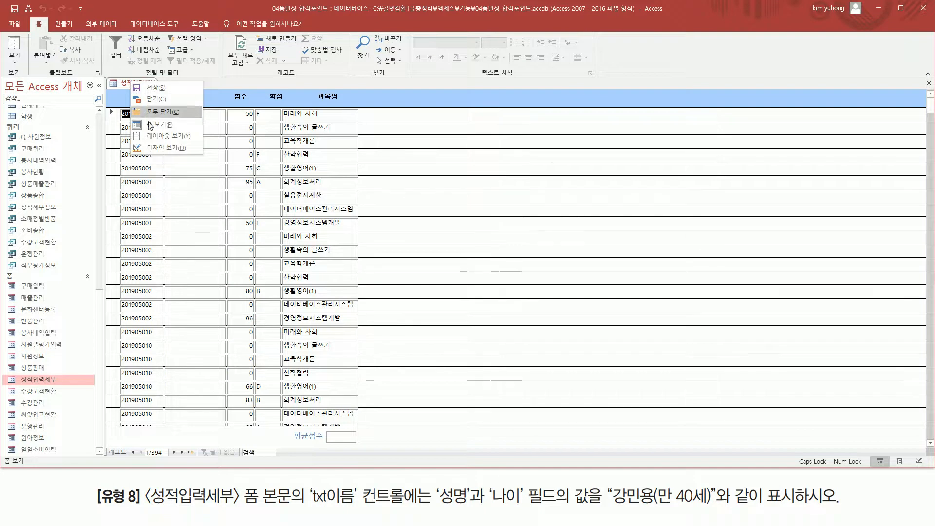
click(161, 148)
click(187, 146)
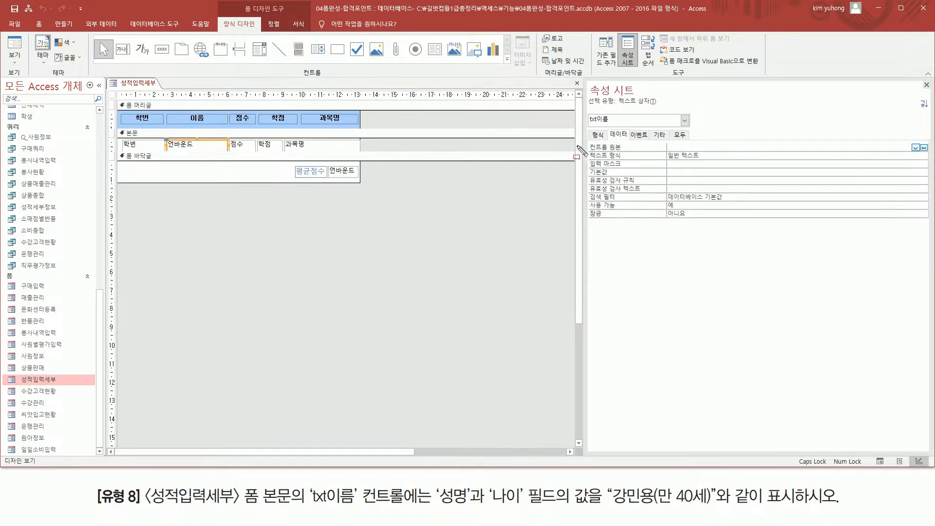
mouse_move(588, 125)
mouse_down()
mouse_move(619, 125)
mouse_move(639, 151)
mouse_up()
key(Escape)
key(ctrl+2)
key(Escape)
Step: Set the Control Source of txt이름 to =[성명] & [나이] and check the 이름 column in Form View
click(712, 147)
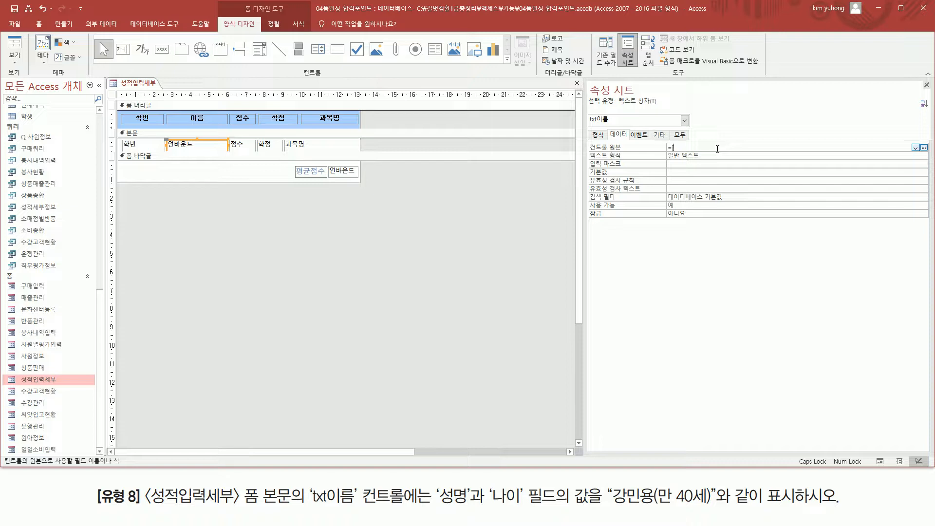
text(명])
text(이])
click(16, 47)
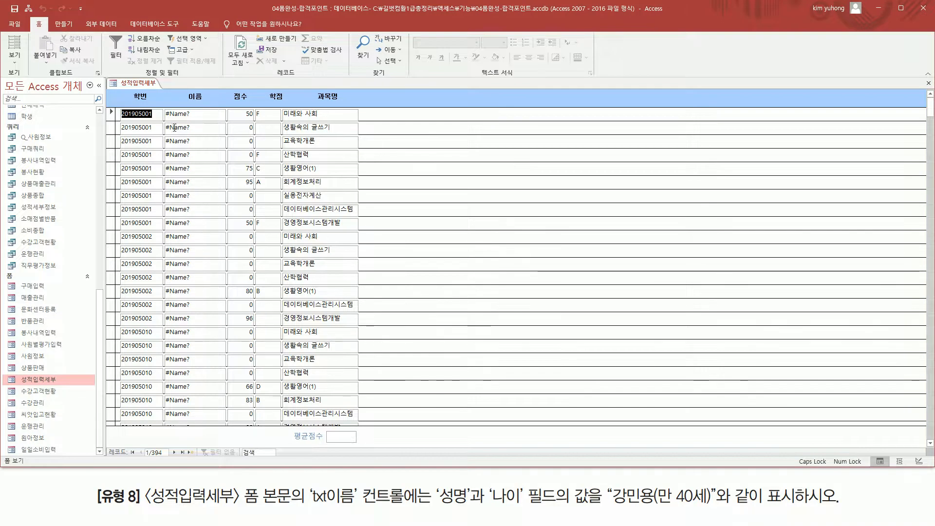
click(15, 58)
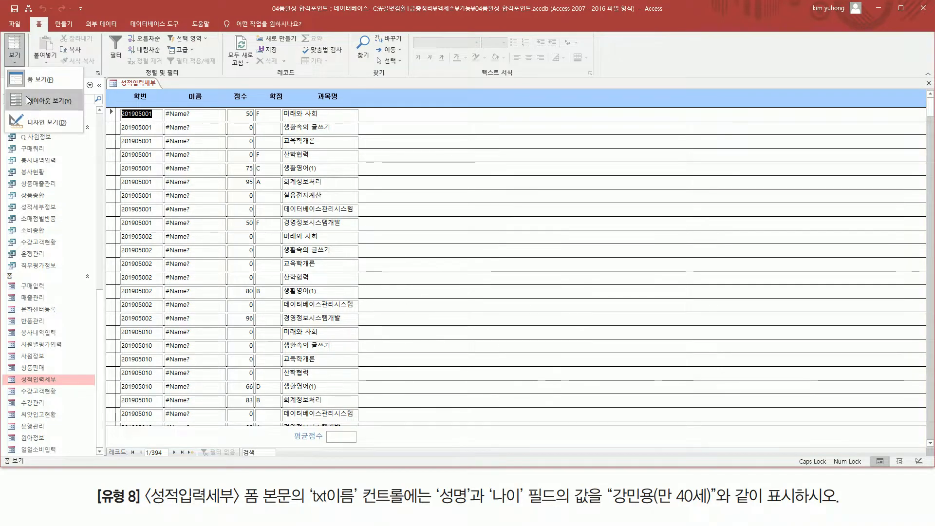
click(37, 120)
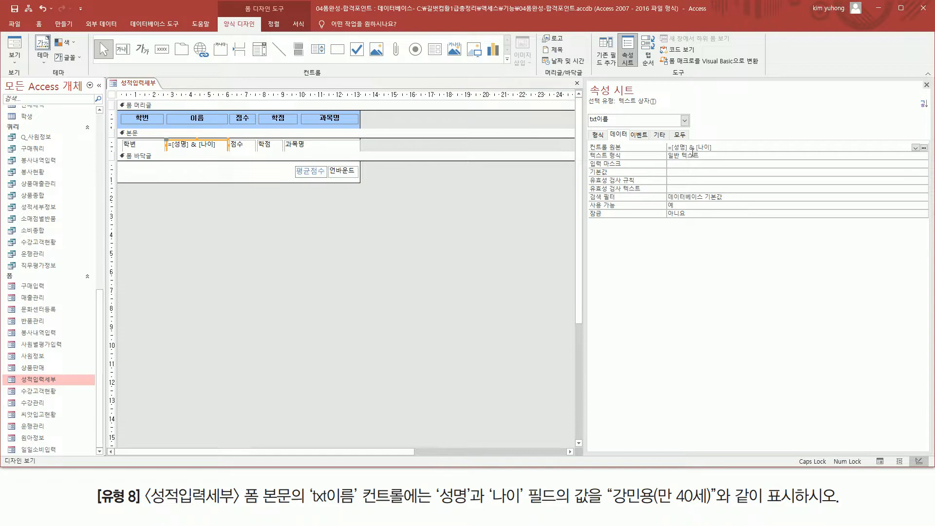
drag(672, 152, 716, 152)
drag(437, 506, 589, 507)
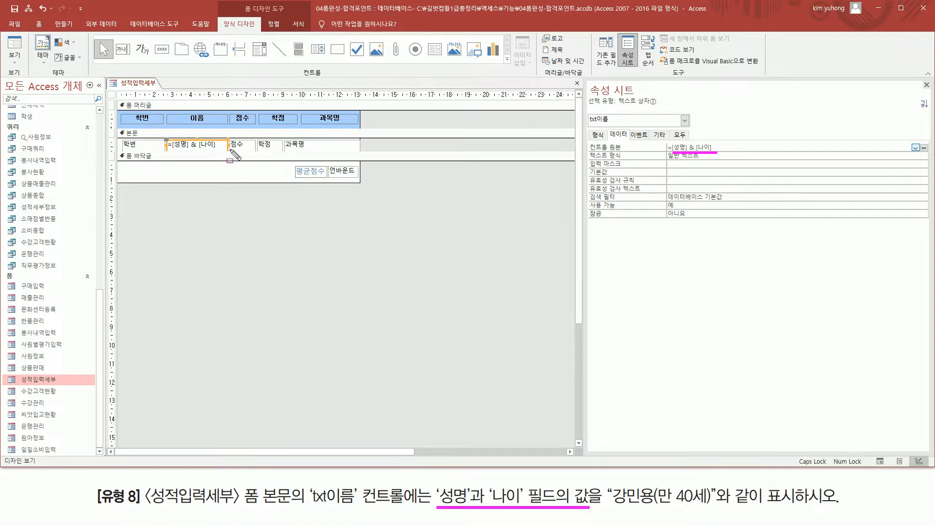
drag(185, 111, 211, 124)
drag(906, 140, 921, 152)
key(Escape)
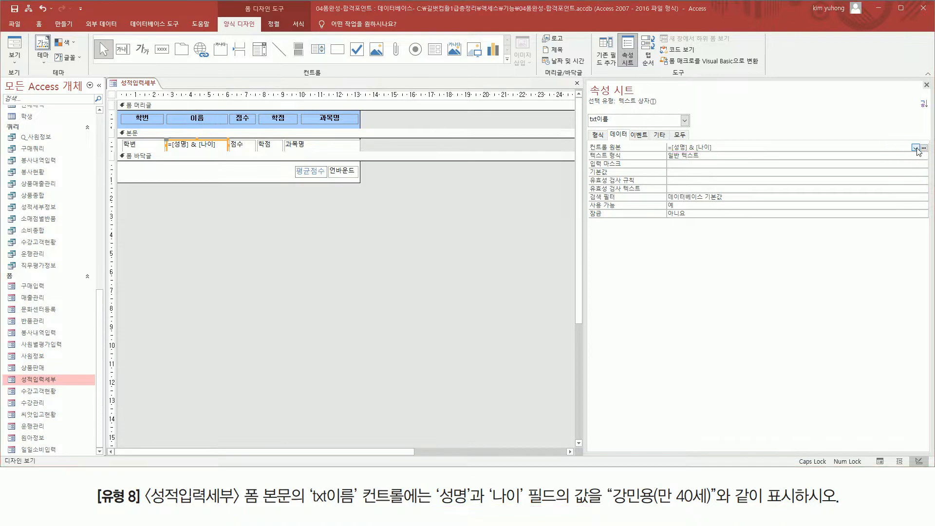
Step: Look up the available fields for txt이름 and change its Control Source to =[이름] & [나이]
click(915, 148)
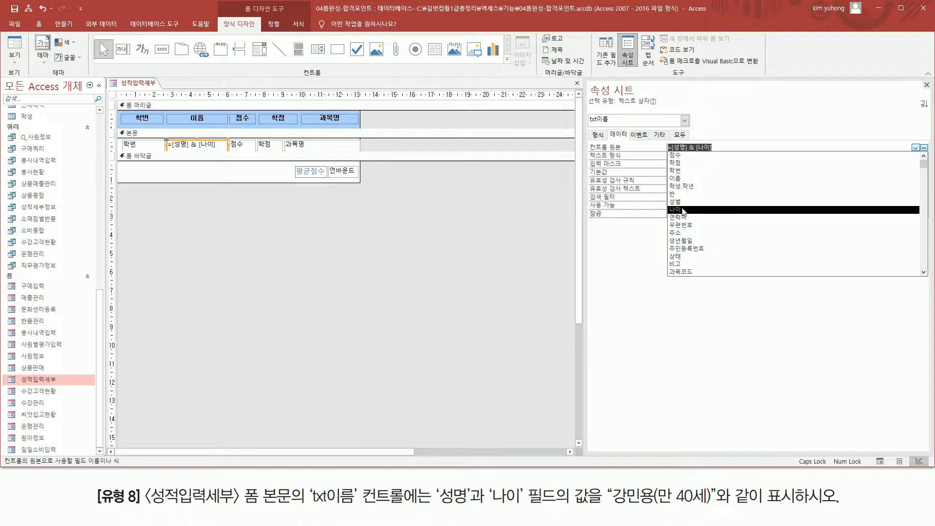
key(BackSpace)
key(BackSpace)
key(BackSpace)
key(BackSpace)
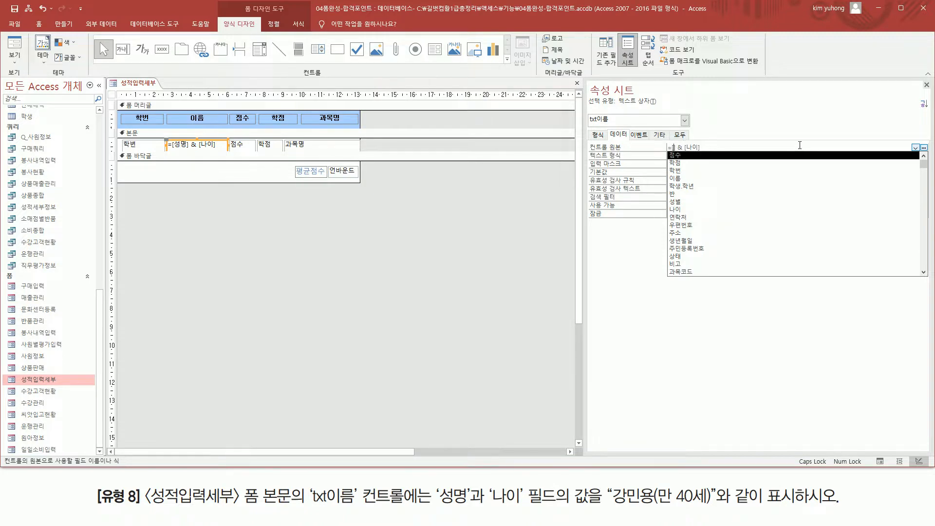
text(이름)
click(819, 120)
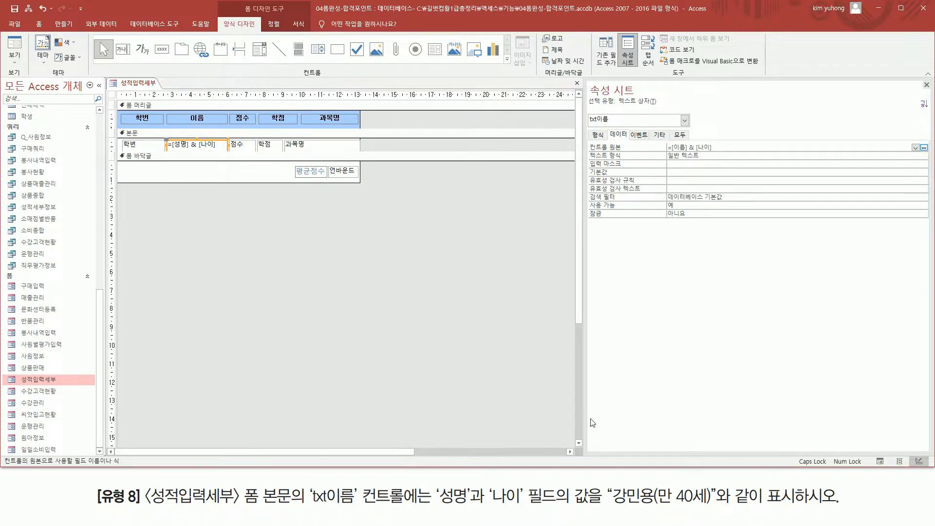
drag(438, 507, 584, 508)
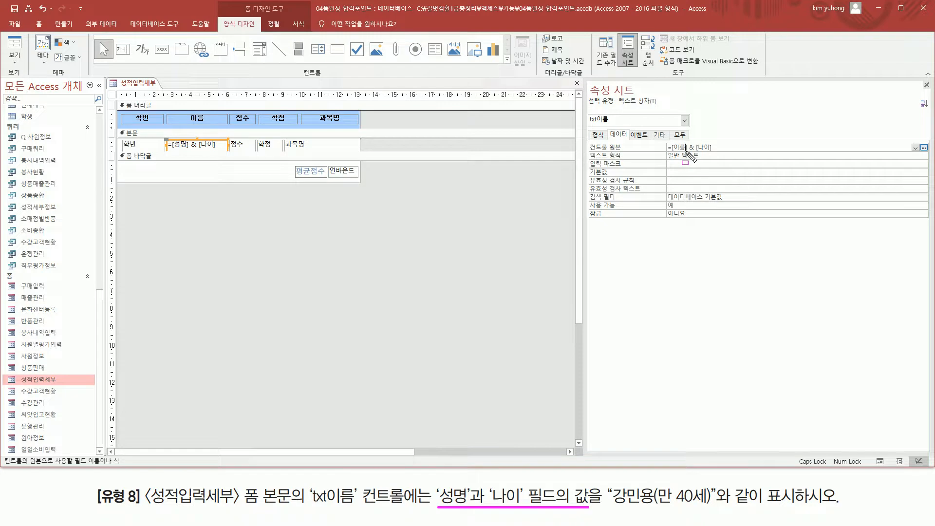
drag(908, 139, 923, 157)
key(Escape)
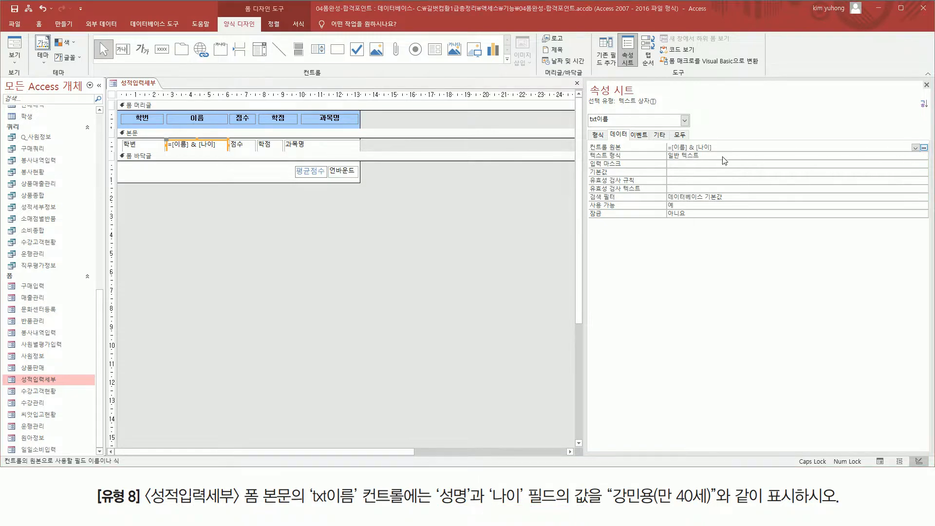
Step: Show the 성적입력세부 form in Form View to check the combined name and age in the 이름 column
click(721, 146)
key(shift+F2)
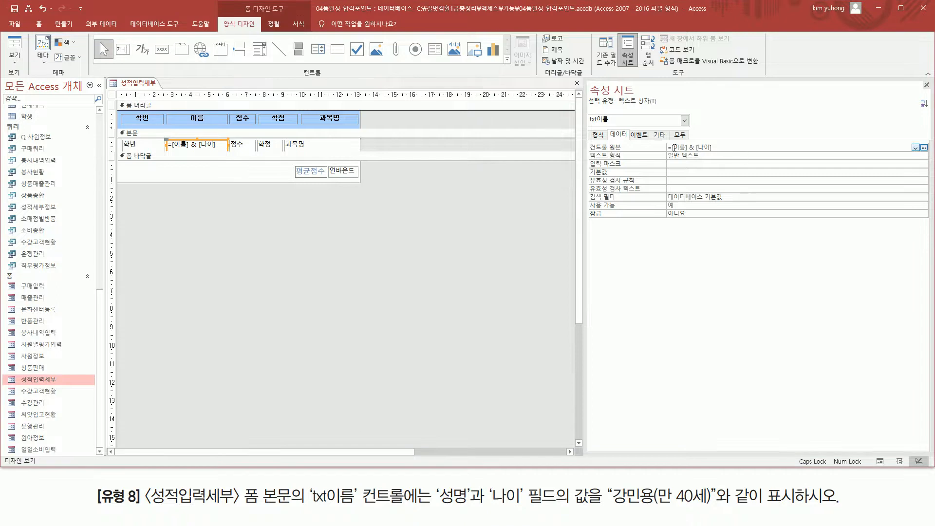
click(15, 48)
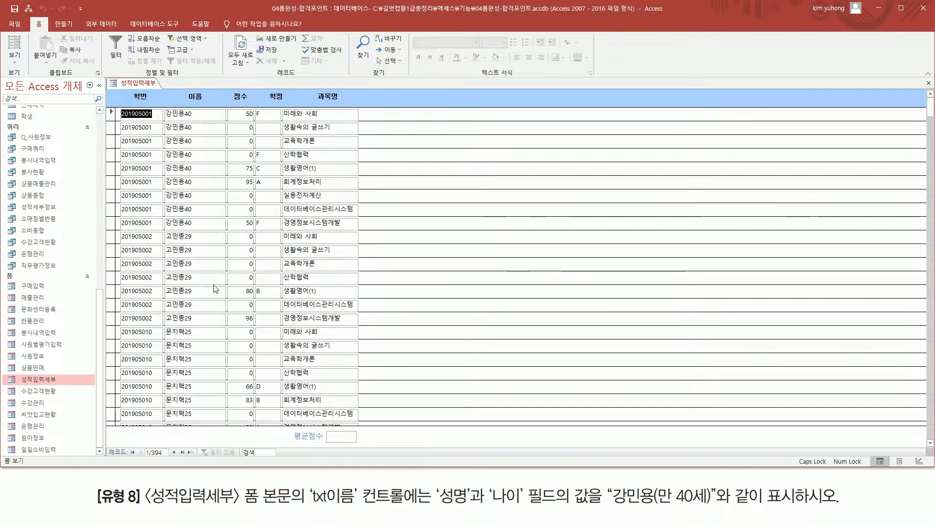
mouse_move(651, 506)
mouse_down()
mouse_move(678, 507)
mouse_move(679, 485)
mouse_up()
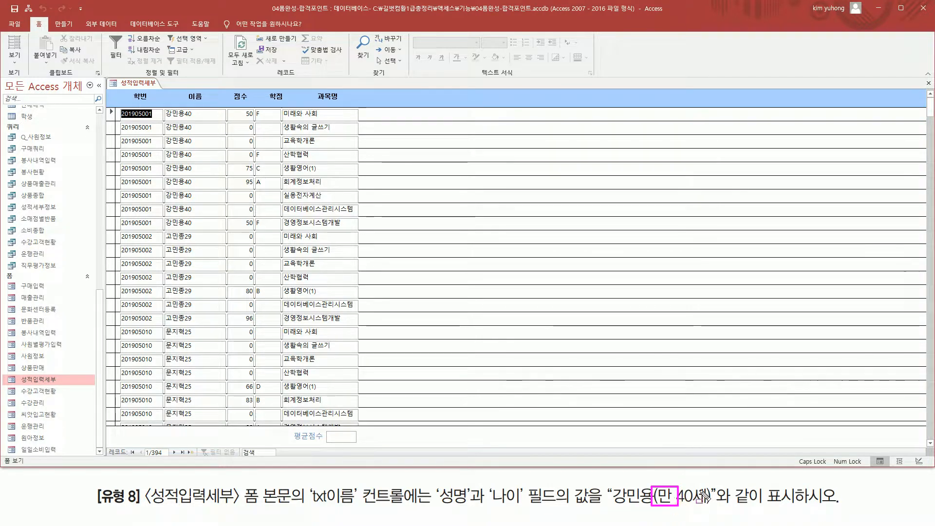
drag(693, 484, 711, 506)
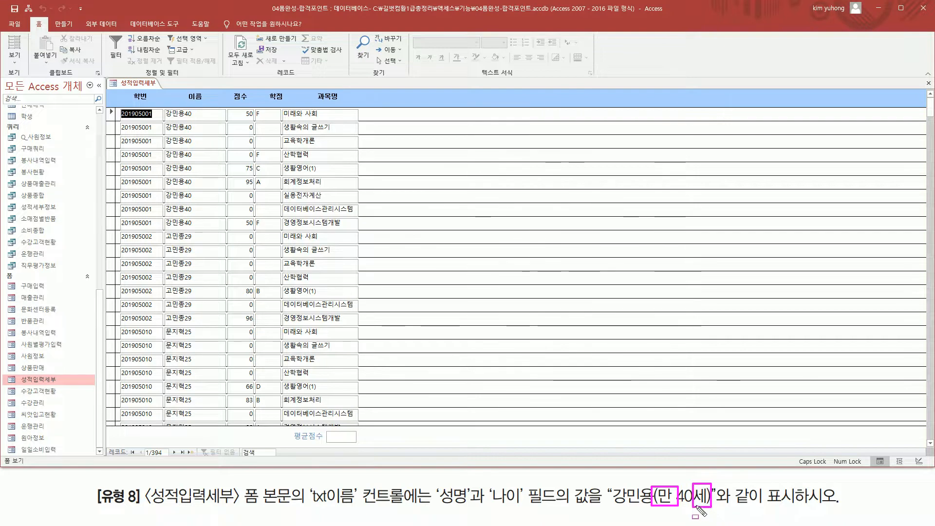
key(Escape)
Step: Return to Design View and extend the Control Source of txt이름 to =[이름] & "(만 " & [나이] & "세)"
click(14, 62)
click(29, 122)
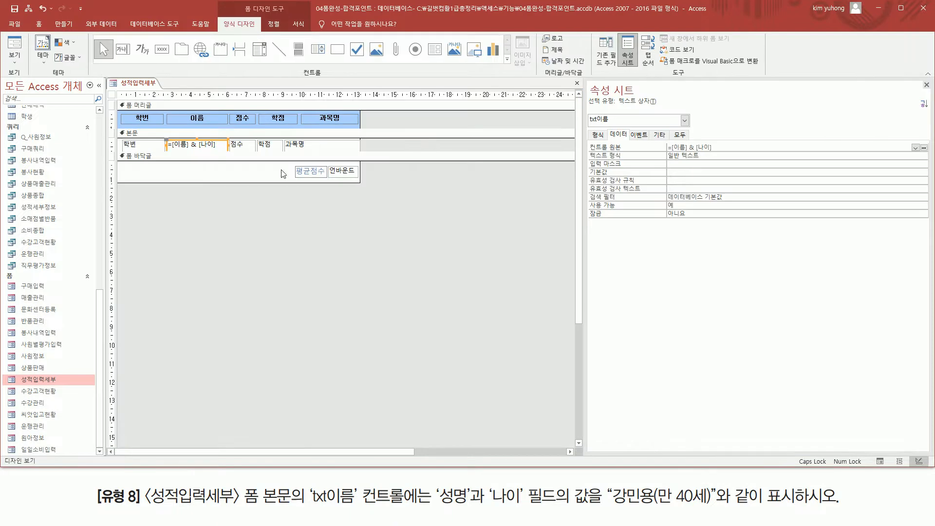
click(692, 148)
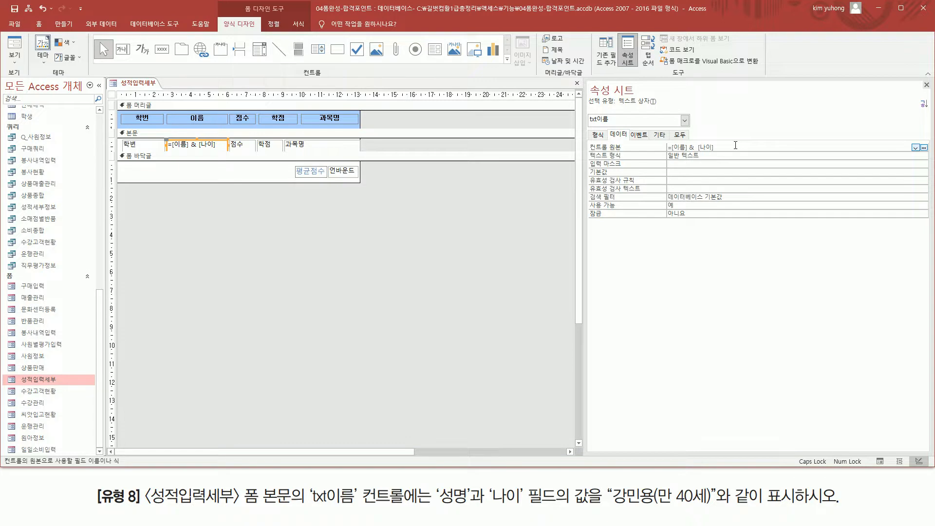
text("(ㅁ)
drag(769, 146, 537, 146)
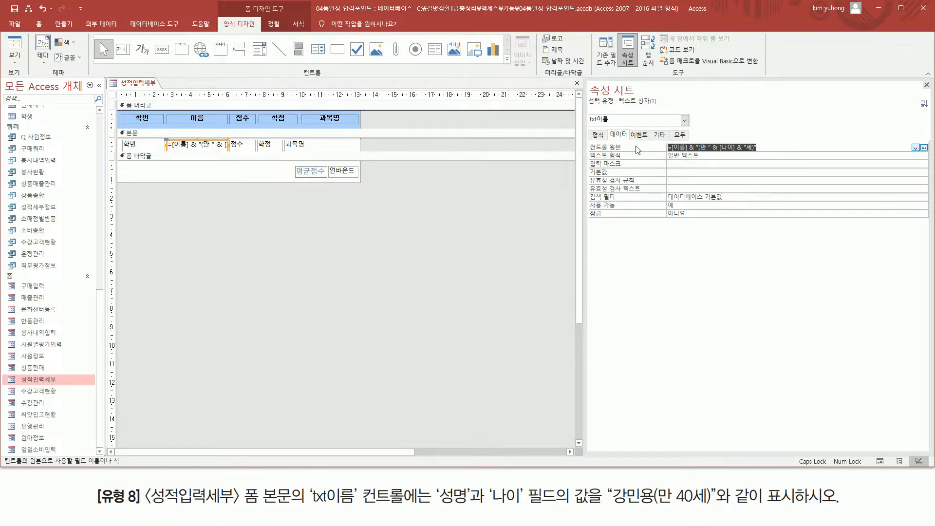
click(782, 150)
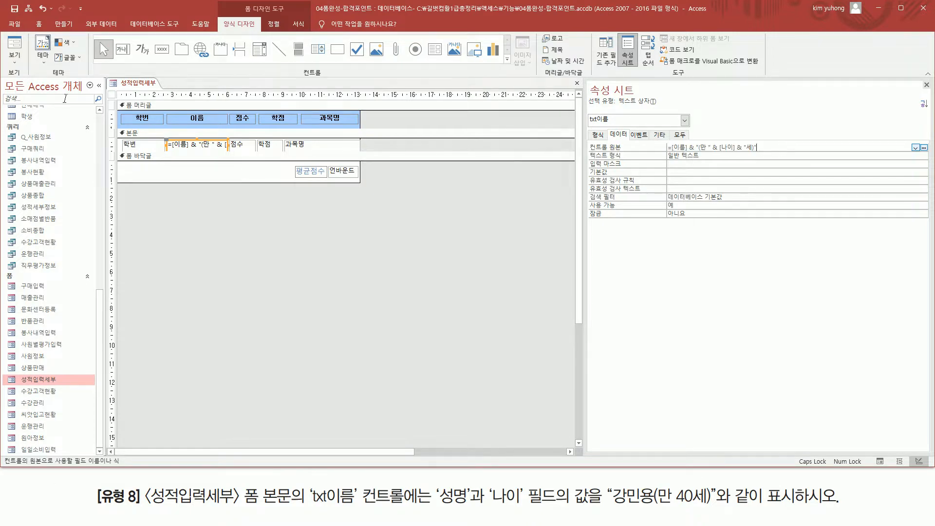
Step: Compare the 이름 column with the required wording in Form View, and close 성적입력세부 with its design changes saved
click(14, 49)
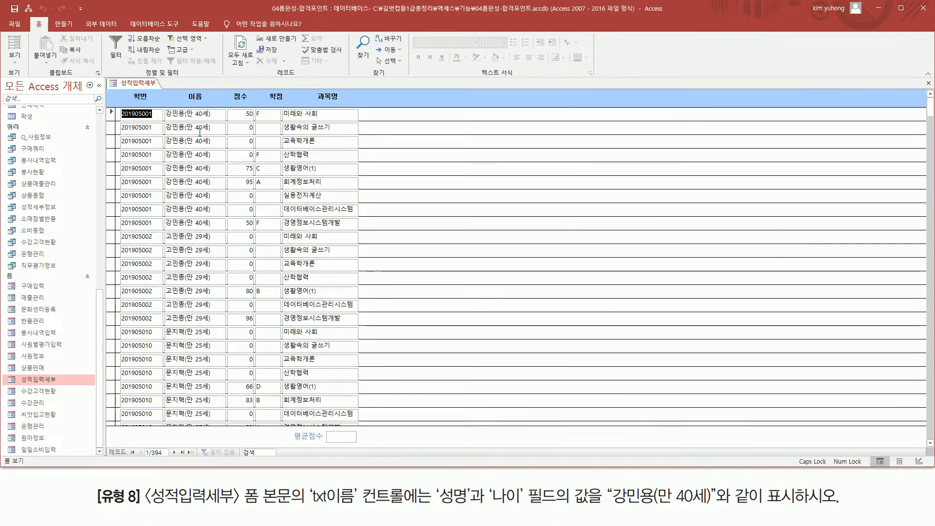
drag(613, 505, 712, 505)
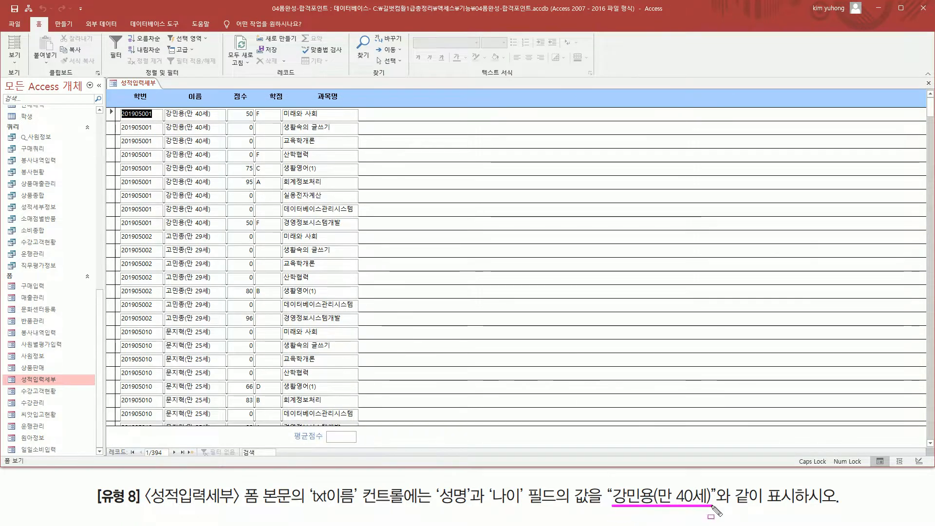
drag(164, 110, 215, 417)
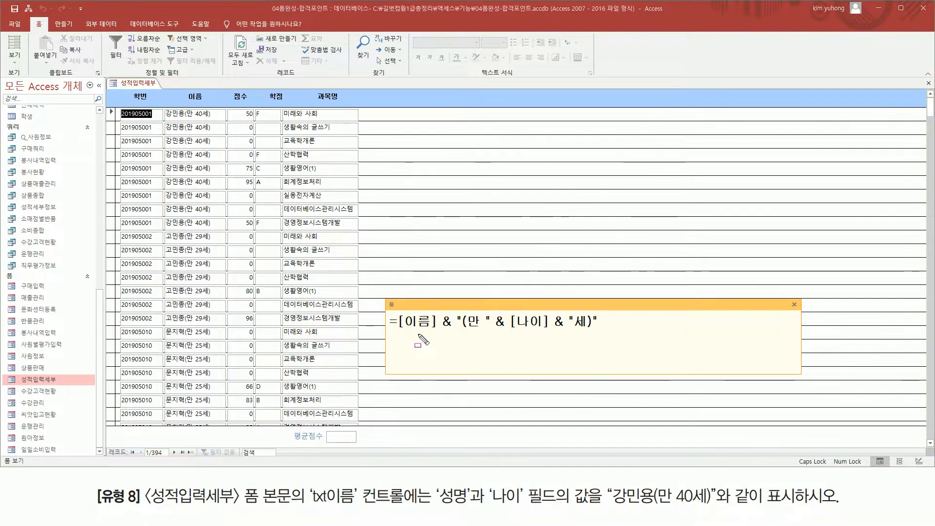
mouse_move(400, 331)
mouse_down()
mouse_move(474, 330)
mouse_move(484, 315)
mouse_move(508, 335)
mouse_move(549, 330)
mouse_move(563, 316)
mouse_move(560, 333)
mouse_move(592, 330)
mouse_up()
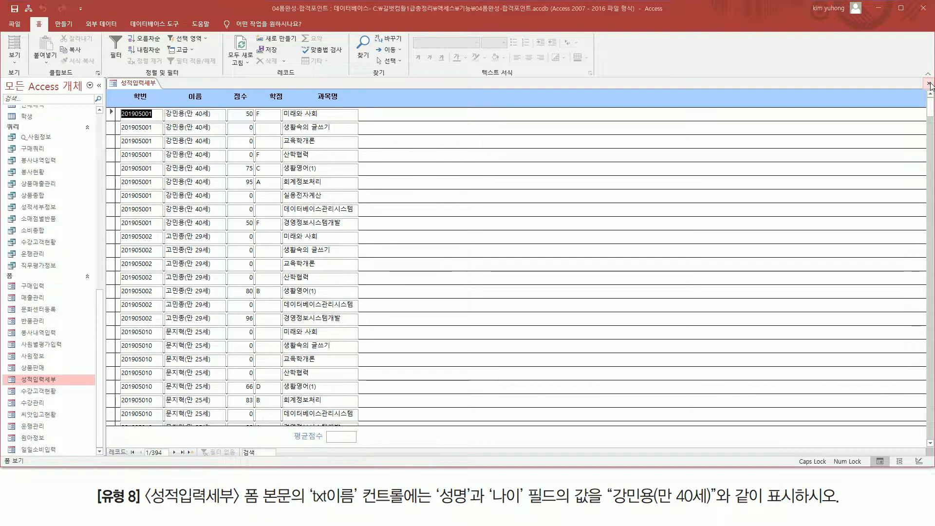
key(ctrl+w)
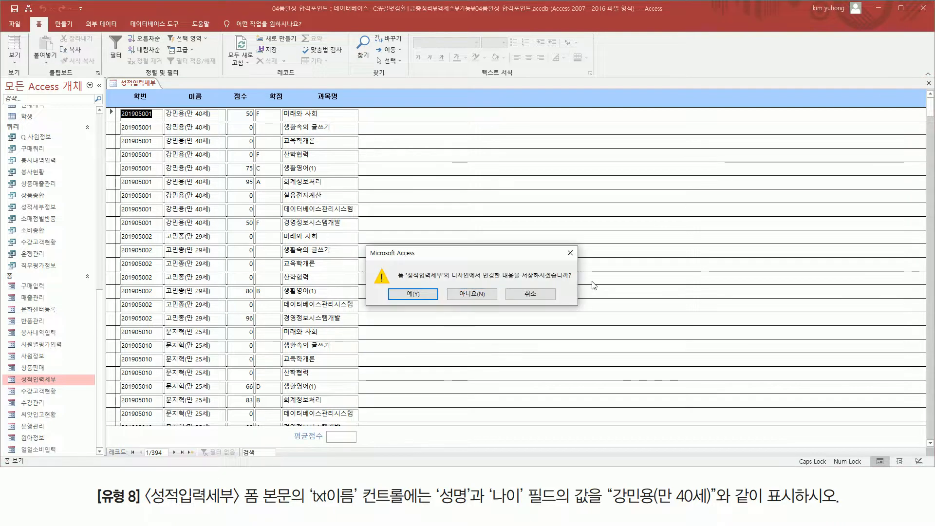
click(413, 295)
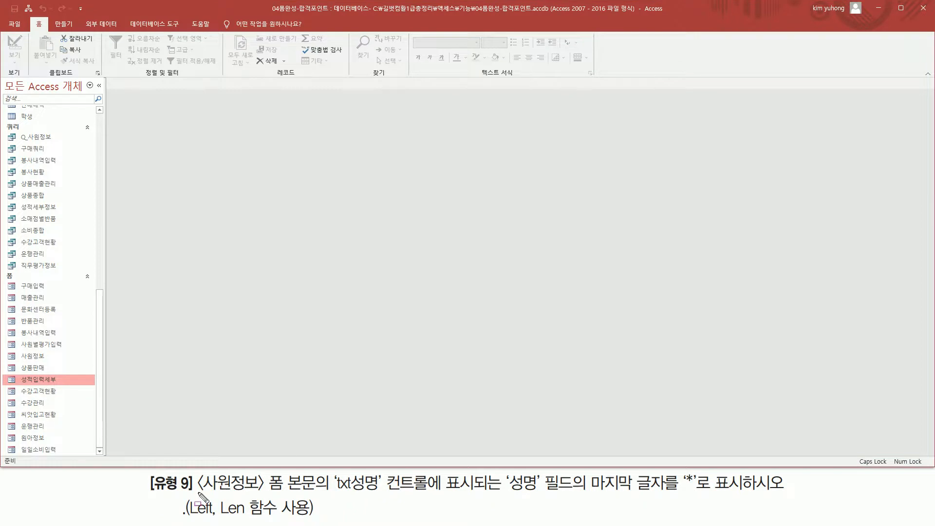
drag(198, 495, 262, 495)
drag(16, 348, 57, 364)
drag(268, 493, 380, 493)
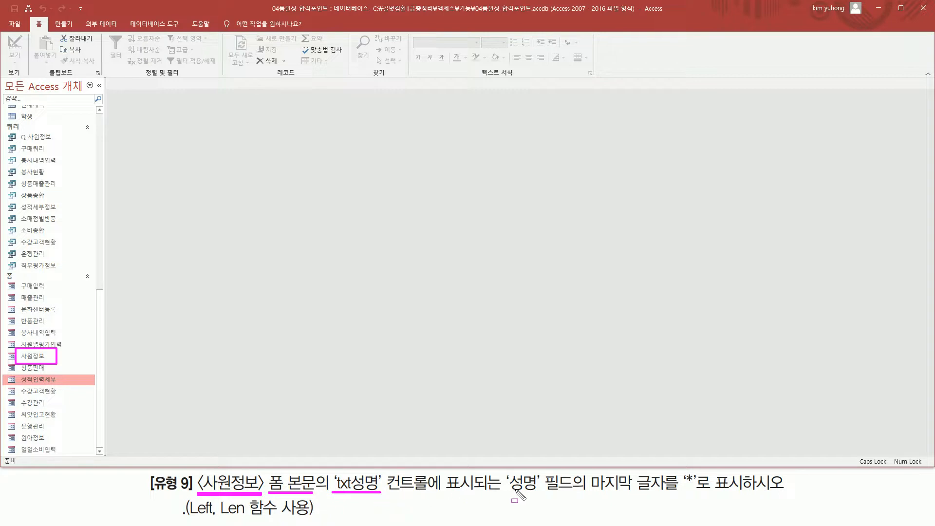
drag(506, 493, 785, 491)
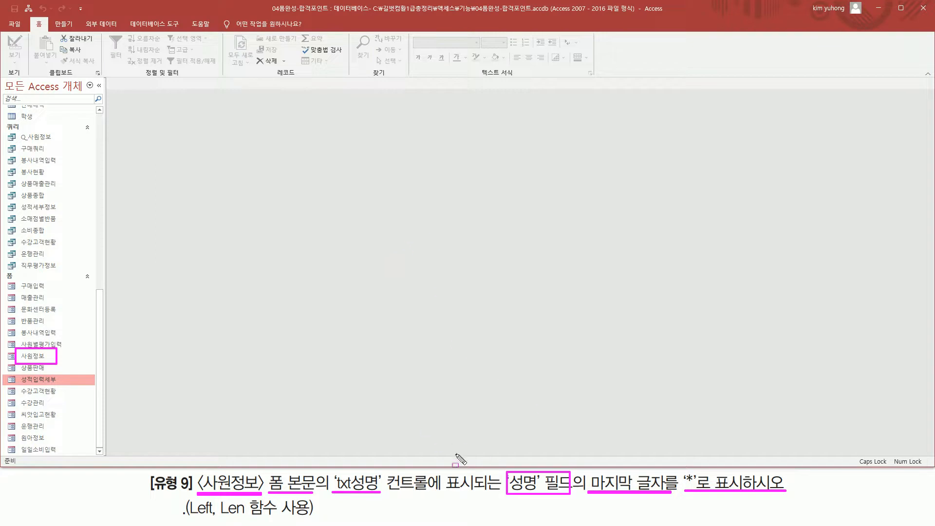
drag(188, 517, 315, 517)
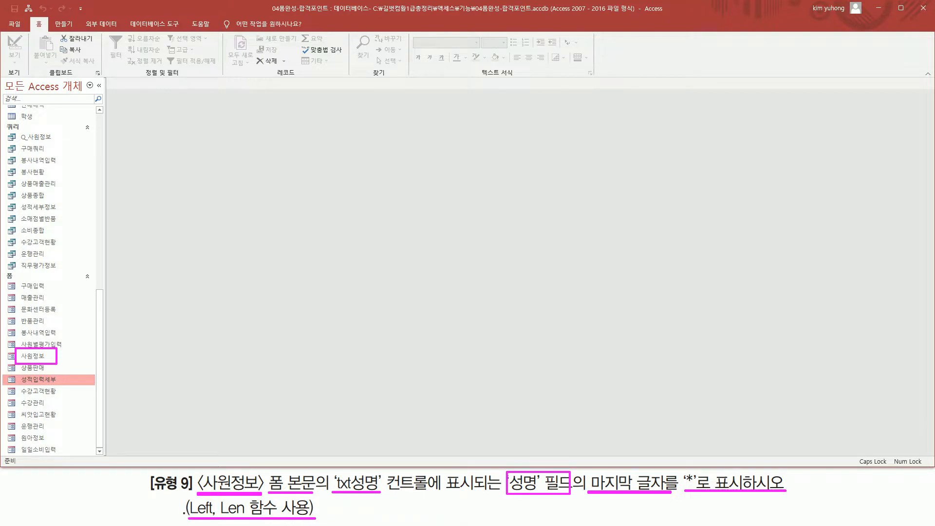
mouse_move(426, 204)
mouse_down()
mouse_move(396, 191)
mouse_move(413, 198)
mouse_move(432, 182)
mouse_move(465, 183)
mouse_move(479, 198)
mouse_up()
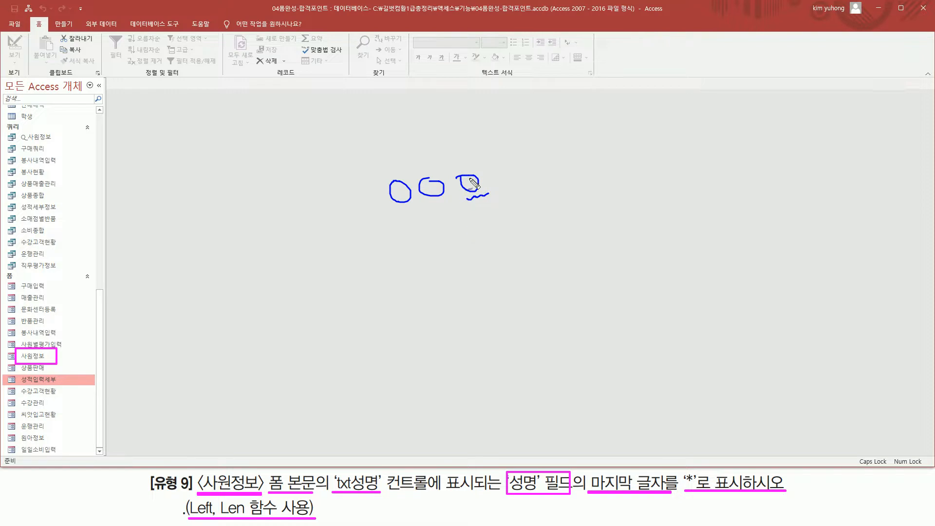
drag(464, 159, 459, 174)
drag(450, 159, 471, 165)
mouse_move(426, 167)
mouse_down()
mouse_move(408, 167)
mouse_move(435, 210)
mouse_move(429, 164)
mouse_move(406, 168)
mouse_up()
drag(419, 244, 446, 237)
drag(476, 233, 474, 234)
drag(510, 227, 502, 226)
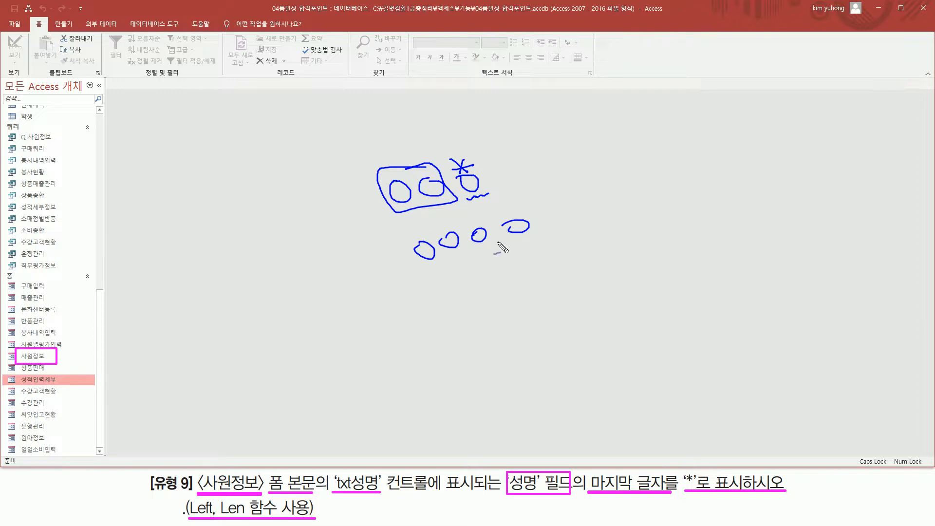
mouse_move(395, 235)
mouse_down()
mouse_move(428, 272)
mouse_move(481, 218)
mouse_move(404, 237)
mouse_up()
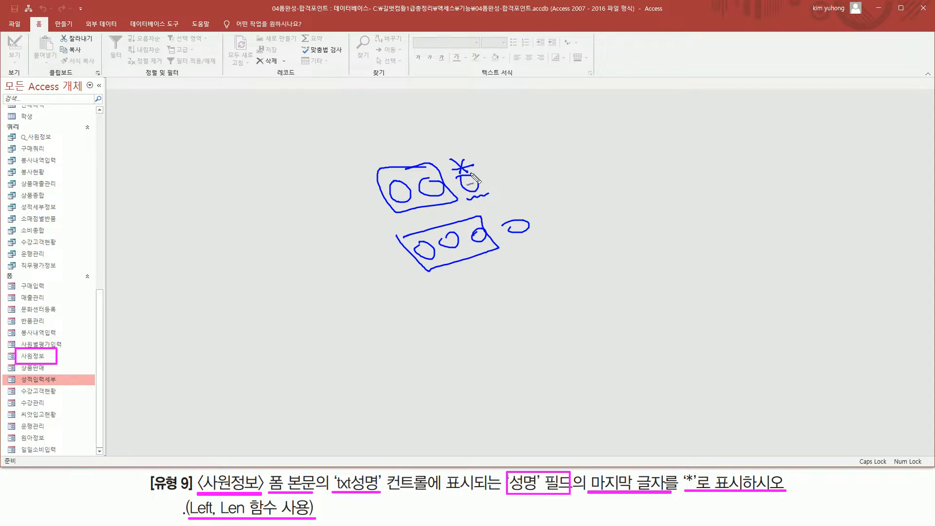
mouse_move(505, 200)
mouse_down()
mouse_move(505, 225)
mouse_move(517, 205)
mouse_up()
drag(327, 215, 359, 208)
drag(349, 201, 357, 212)
drag(271, 218, 283, 232)
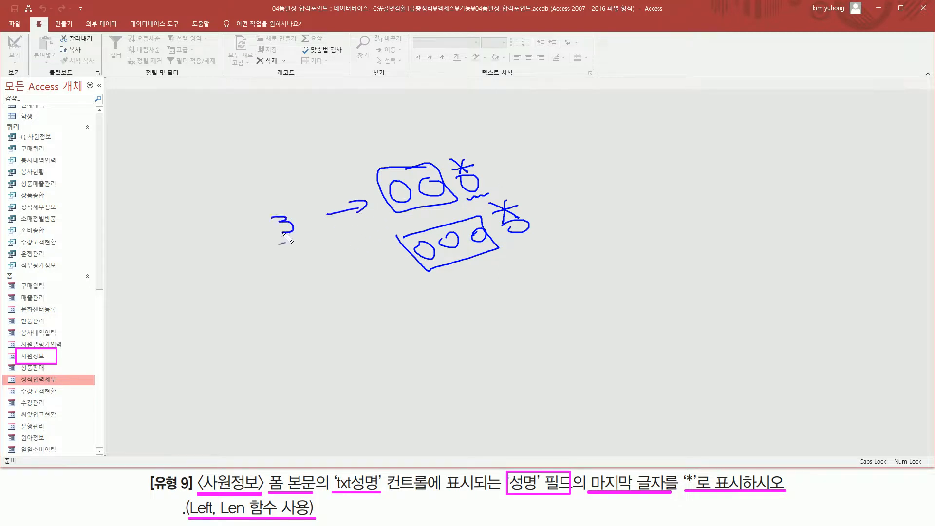
drag(363, 273, 392, 270)
drag(302, 279, 323, 302)
mouse_move(279, 242)
mouse_down()
mouse_move(302, 233)
mouse_move(308, 213)
mouse_move(326, 228)
mouse_up()
drag(324, 276, 349, 281)
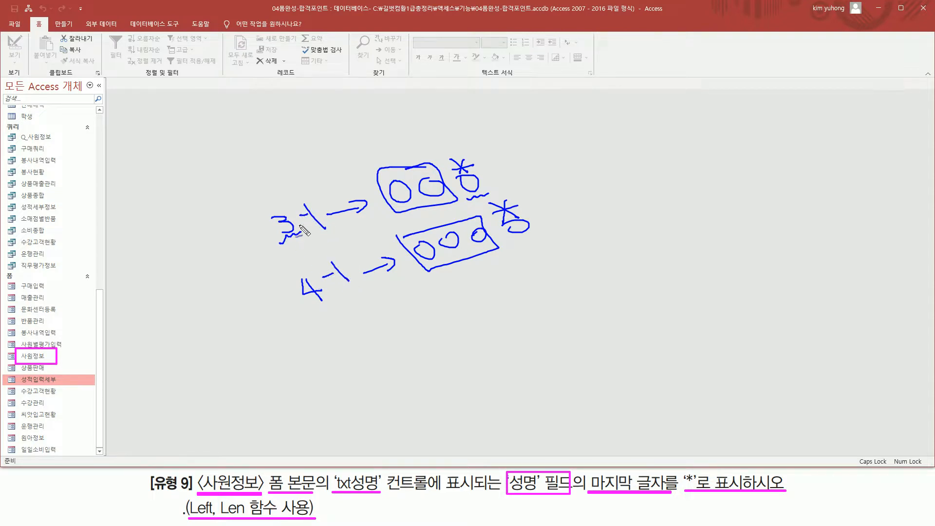
drag(247, 169, 283, 185)
mouse_move(348, 318)
mouse_down()
mouse_move(370, 324)
mouse_move(362, 334)
mouse_up()
key(Escape)
Step: Open the 사원정보 form
click(40, 357)
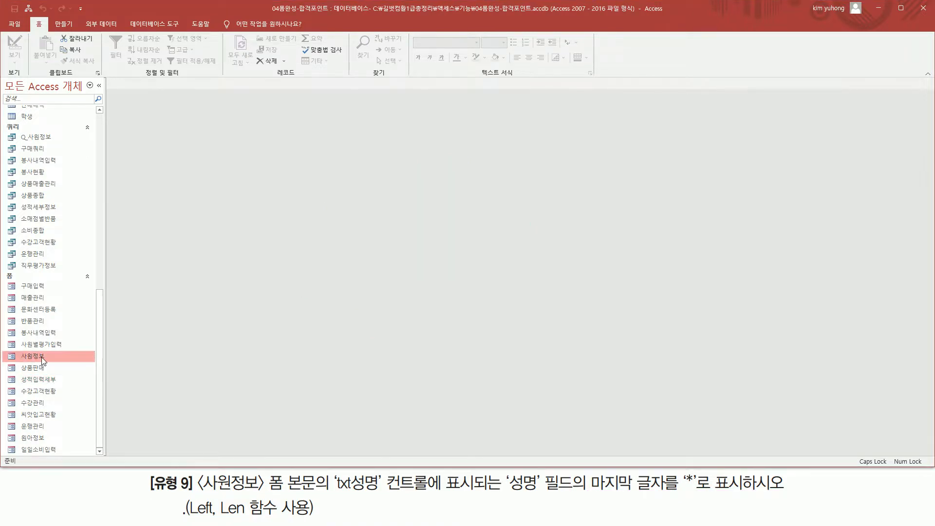
double_click(43, 357)
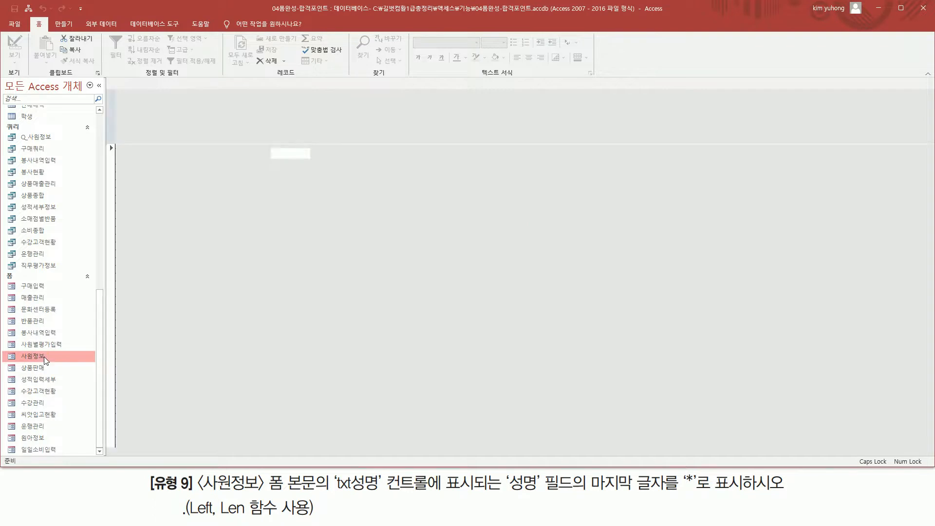
Step: Switch 사원정보 to Design View, set the Control Source of txt성명 to =[성명], and check the 성명 box in Form View
key(ctrl+2)
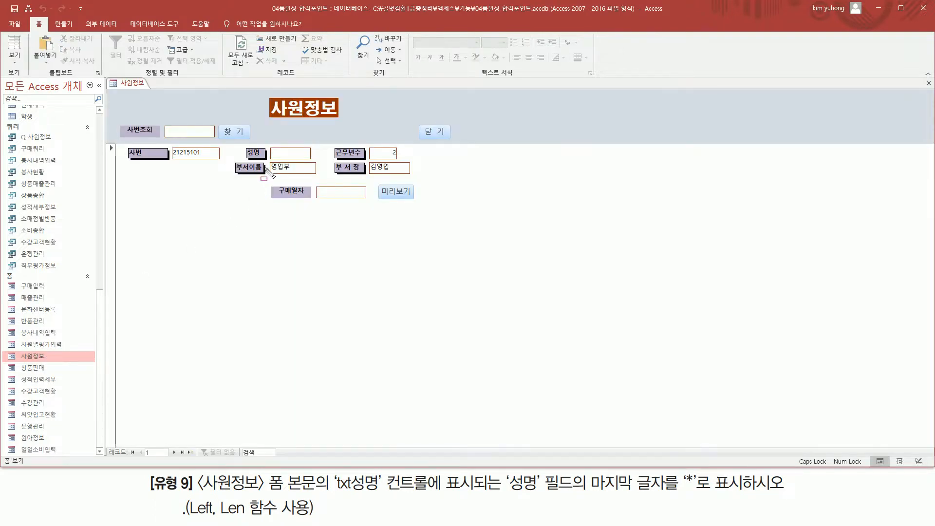
mouse_move(248, 145)
mouse_down()
mouse_move(259, 155)
mouse_move(318, 160)
mouse_up()
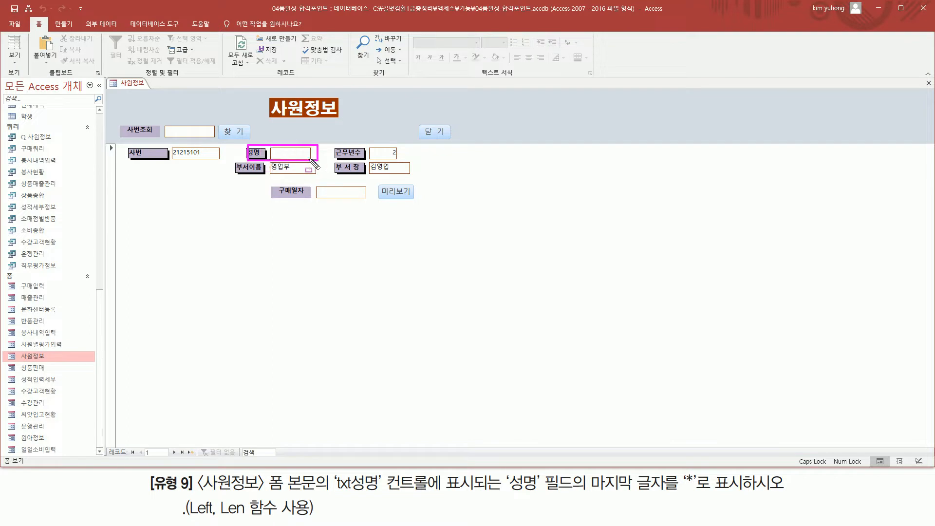
key(Escape)
click(12, 61)
click(39, 122)
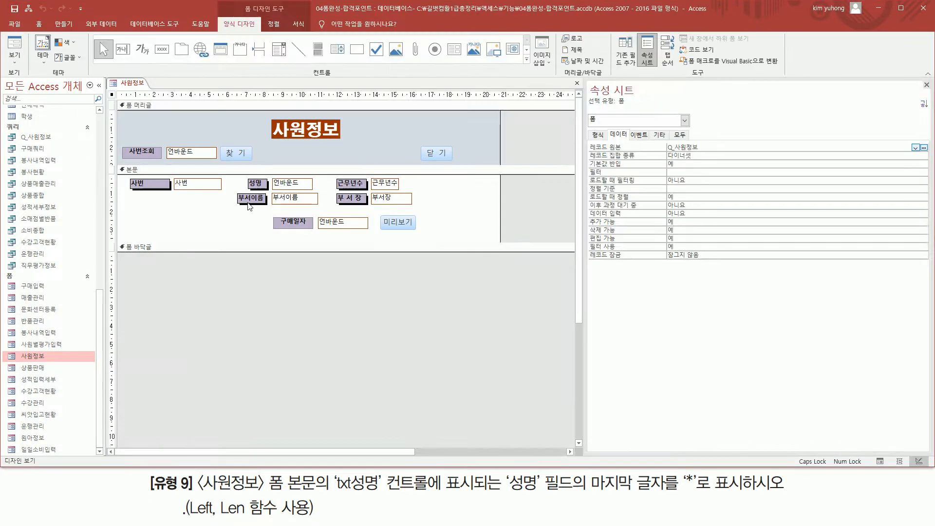
click(285, 184)
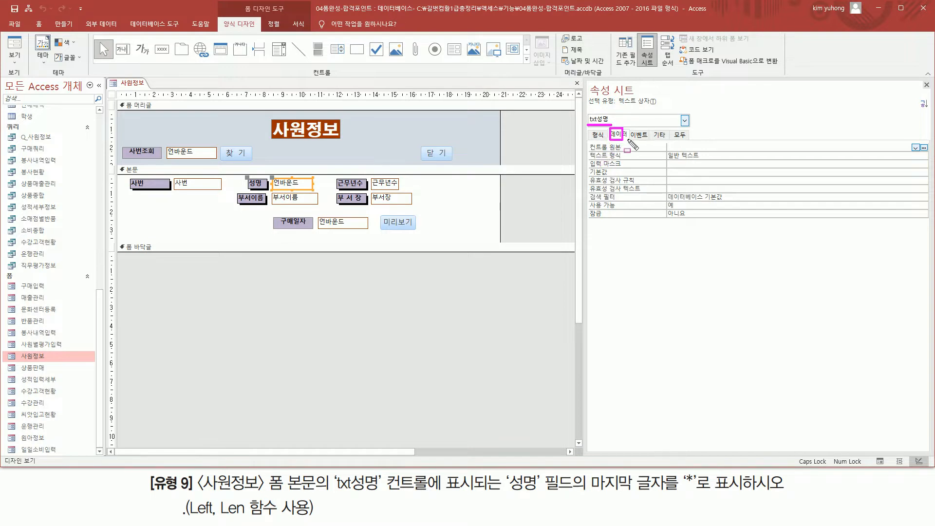
click(728, 147)
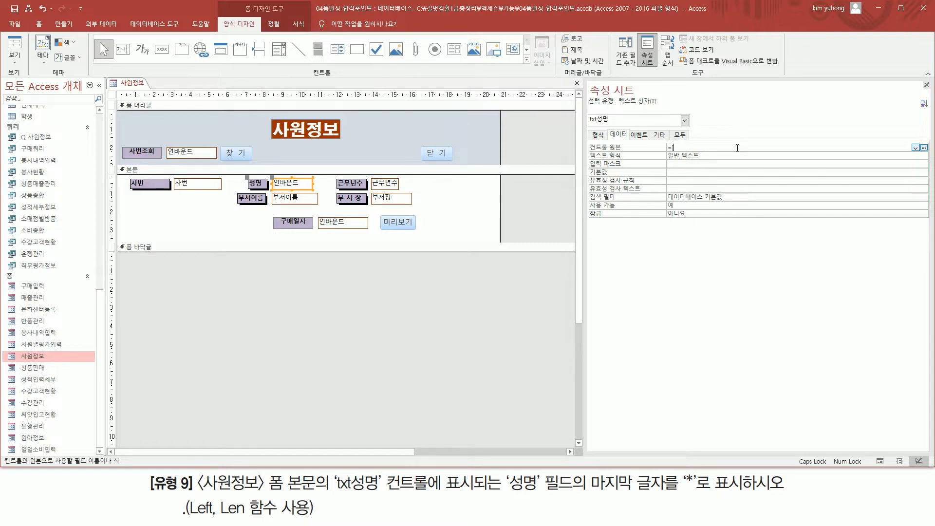
text(명])
click(15, 47)
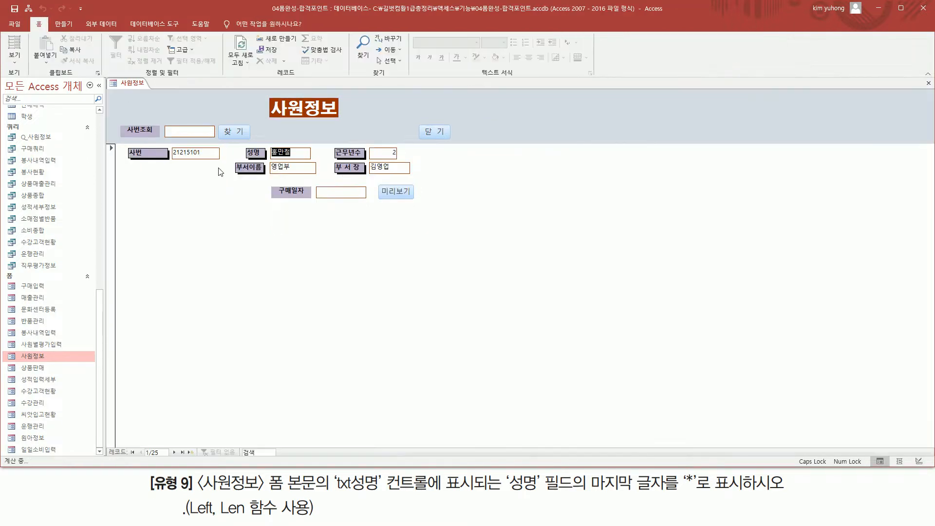
click(300, 156)
Step: Return to Design View and change the Control Source of txt성명 to =LEN([성명])-1
click(14, 61)
click(33, 113)
click(714, 149)
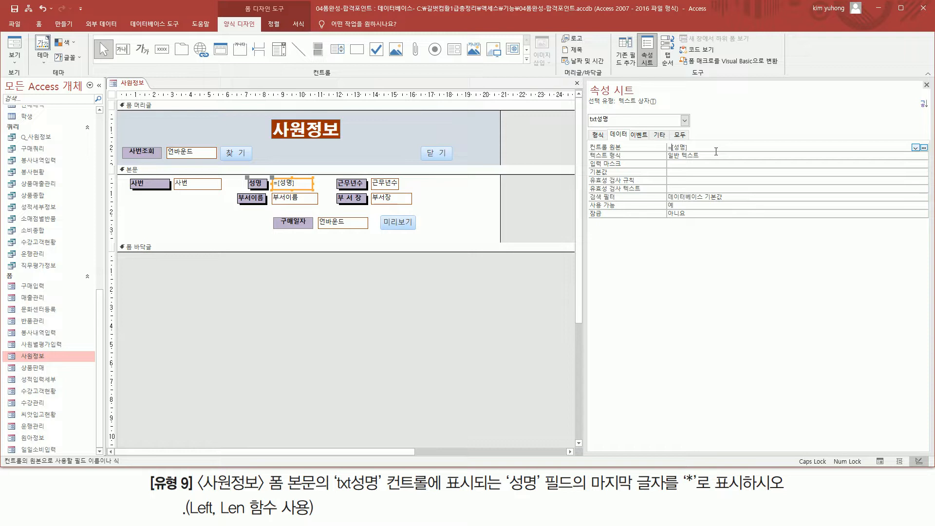
text(ㅣㄷ)
key(BackSpace)
key(BackSpace)
key(Hangul)
text(LEN)
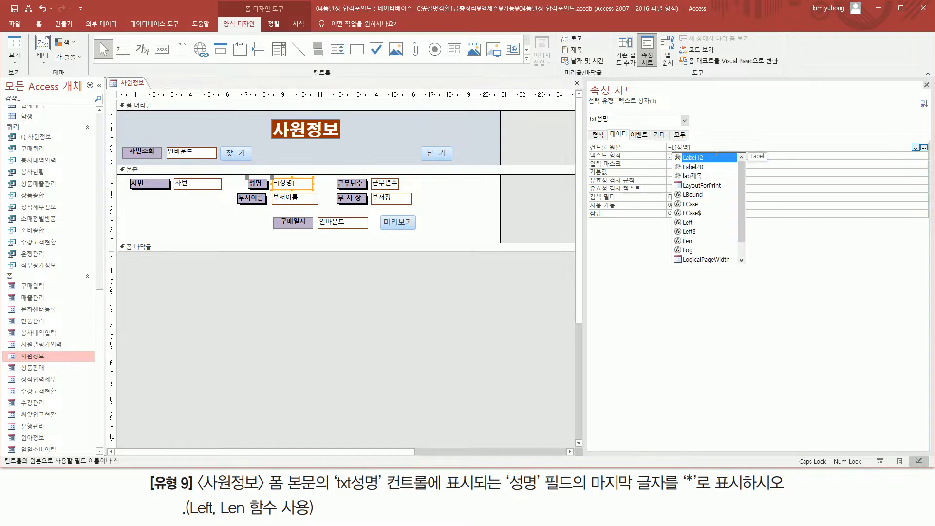
text(()
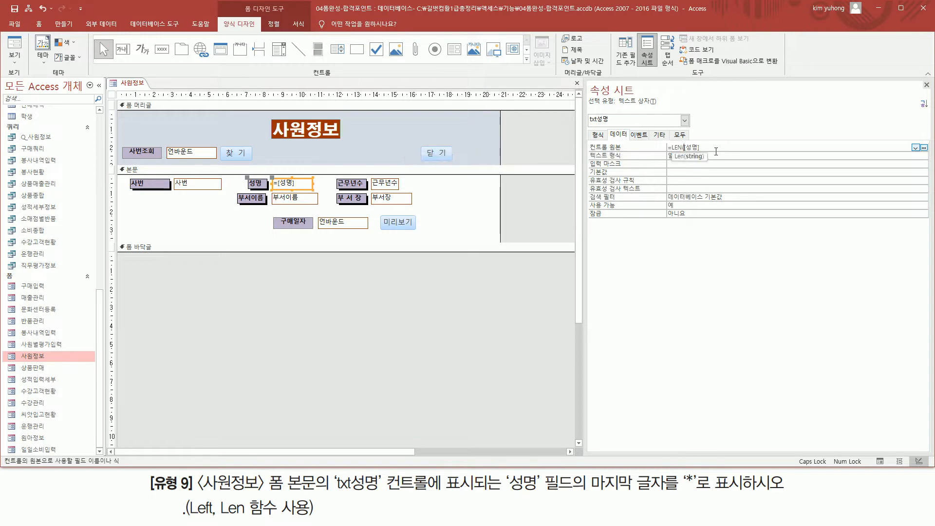
key(End)
Step: Replace the Control Source of txt성명 with =LEFT([성명], LEN([성명])-1) and show the form in Form View
drag(670, 147, 699, 148)
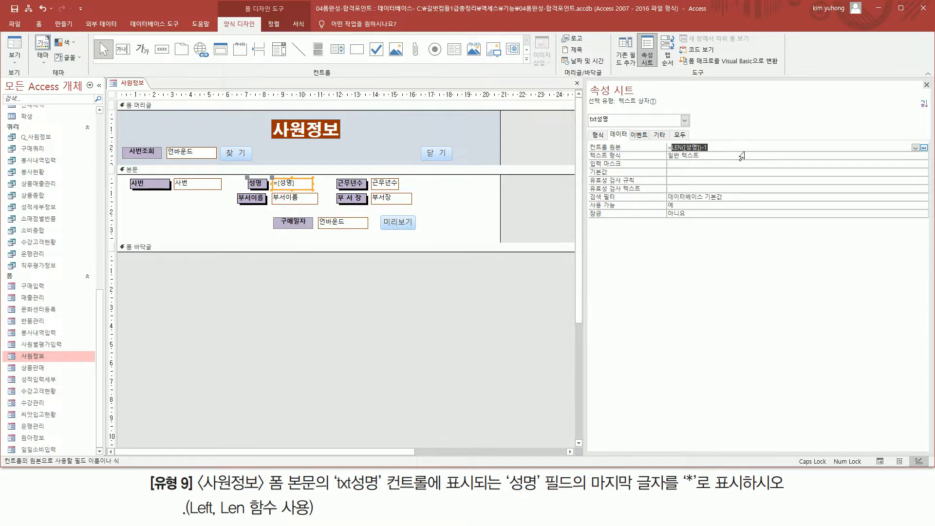
key(BackSpace)
text(LEFT()
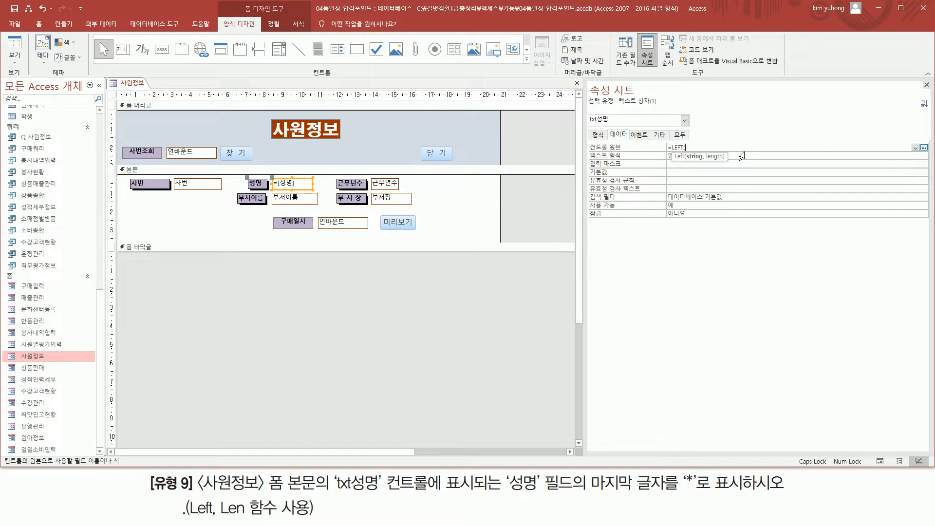
key(BackSpace)
key(BackSpace)
key(BackSpace)
text(성명], LEN([성명])-1)
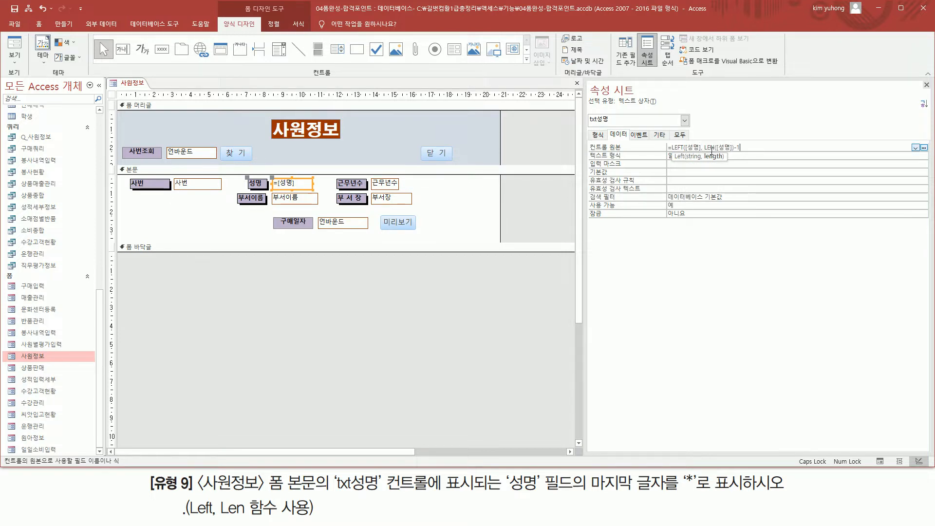
drag(706, 147, 751, 147)
click(768, 149)
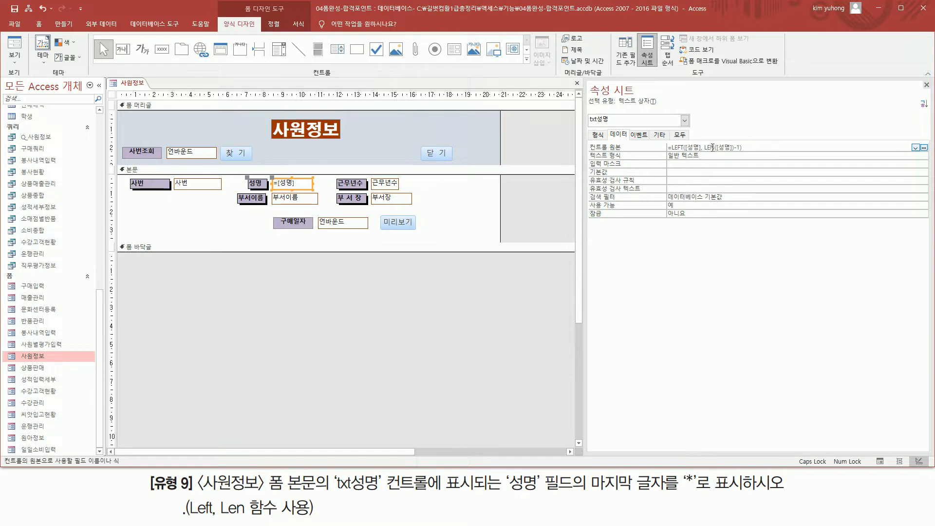
click(15, 46)
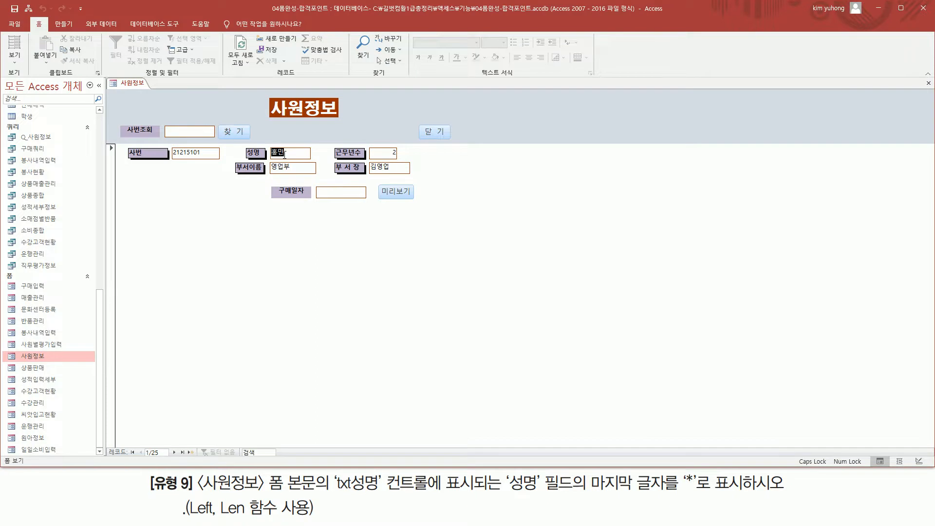
Step: Return to Design View and extend the Control Source of txt성명 to =Left([성명],Len([성명])-1) & "*"
click(18, 63)
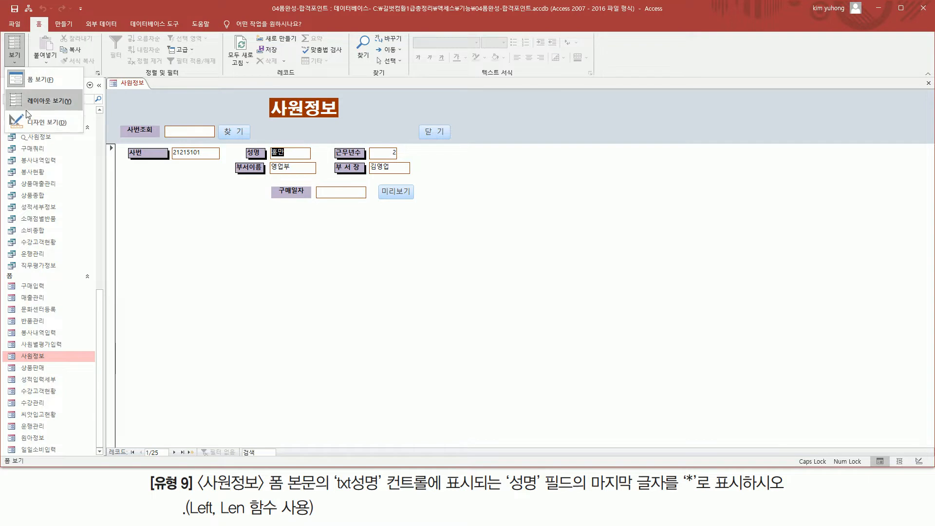
click(49, 123)
click(754, 146)
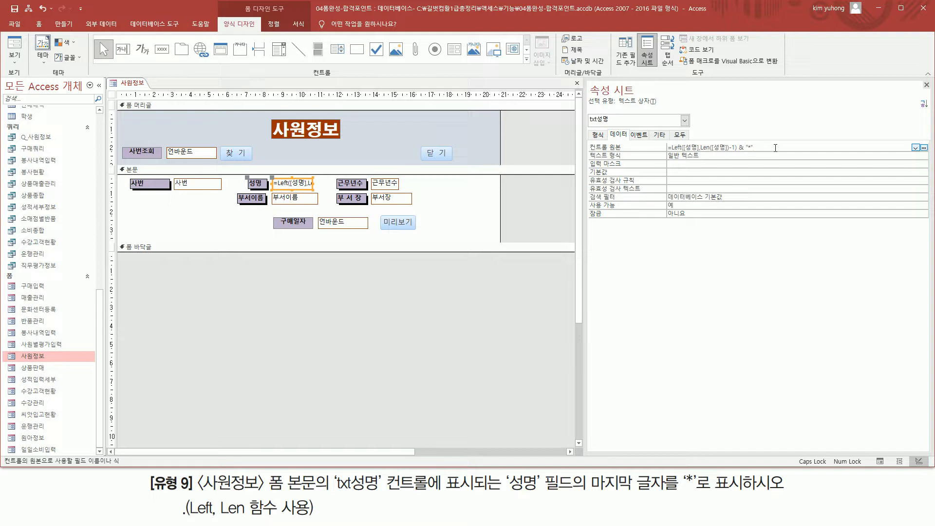
Step: Show 사원정보 in Form View and browse to the third record to check the masking in the 성명 box
click(14, 46)
click(299, 153)
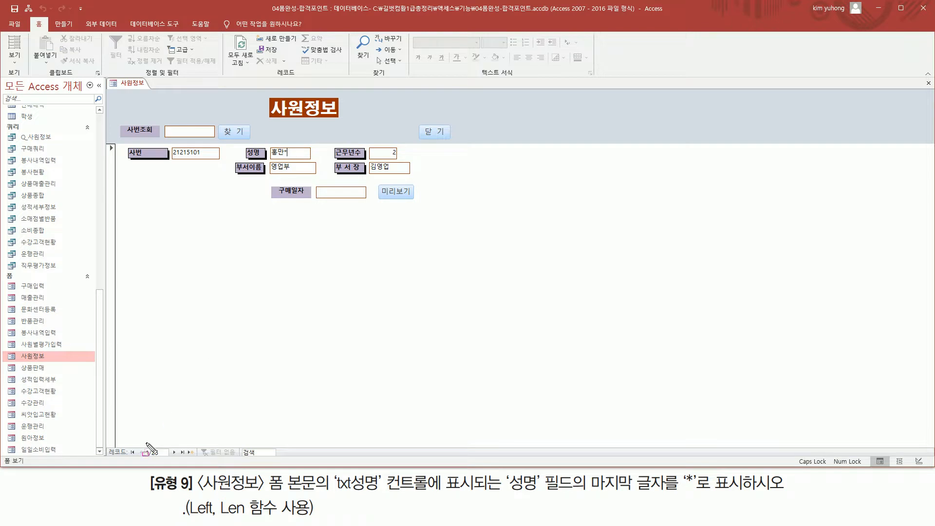
drag(140, 441, 169, 458)
drag(171, 445, 178, 457)
click(174, 451)
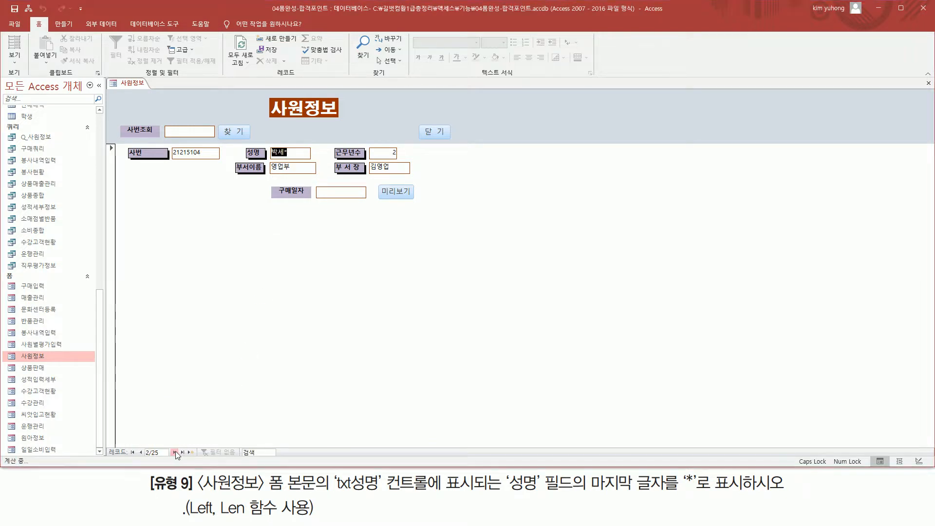
click(275, 156)
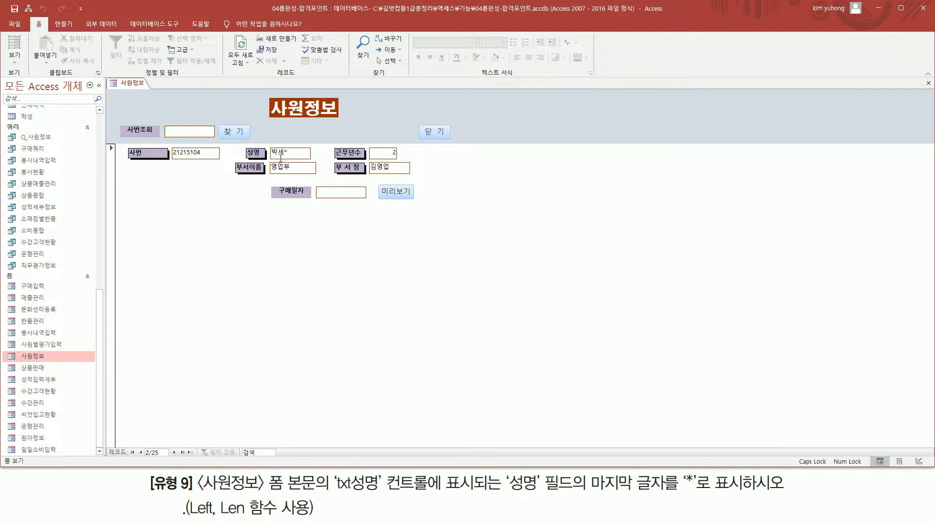
click(175, 452)
click(276, 155)
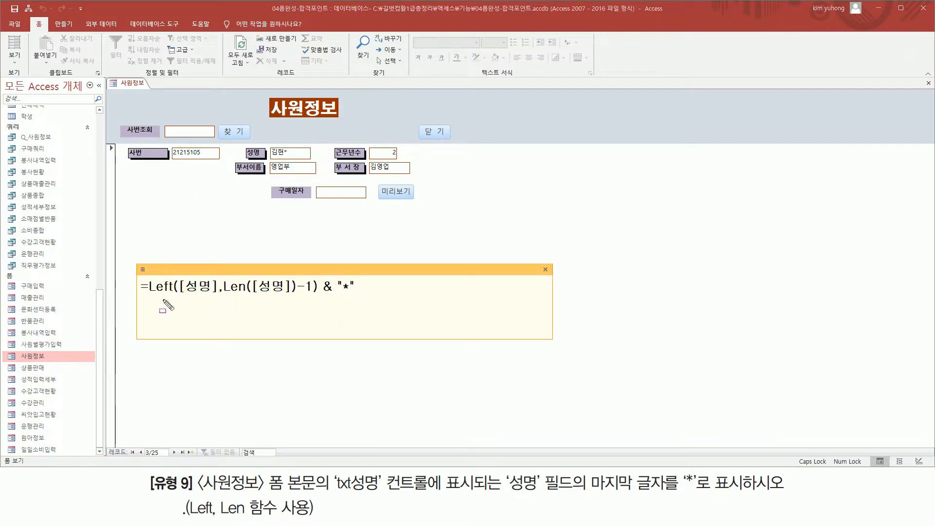
mouse_move(222, 294)
mouse_down()
mouse_move(294, 295)
mouse_move(298, 279)
mouse_move(313, 279)
mouse_up()
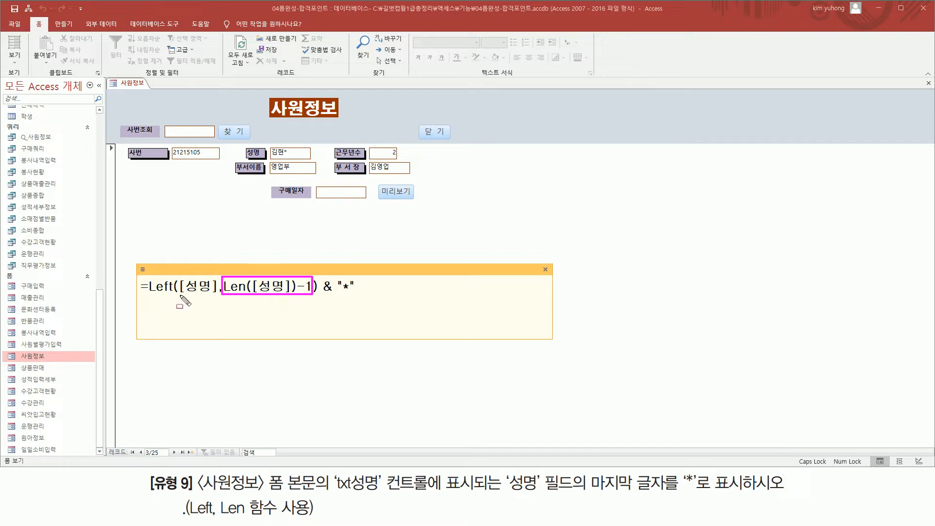
drag(183, 295, 210, 295)
mouse_move(148, 274)
mouse_down()
mouse_move(341, 314)
mouse_move(318, 301)
mouse_up()
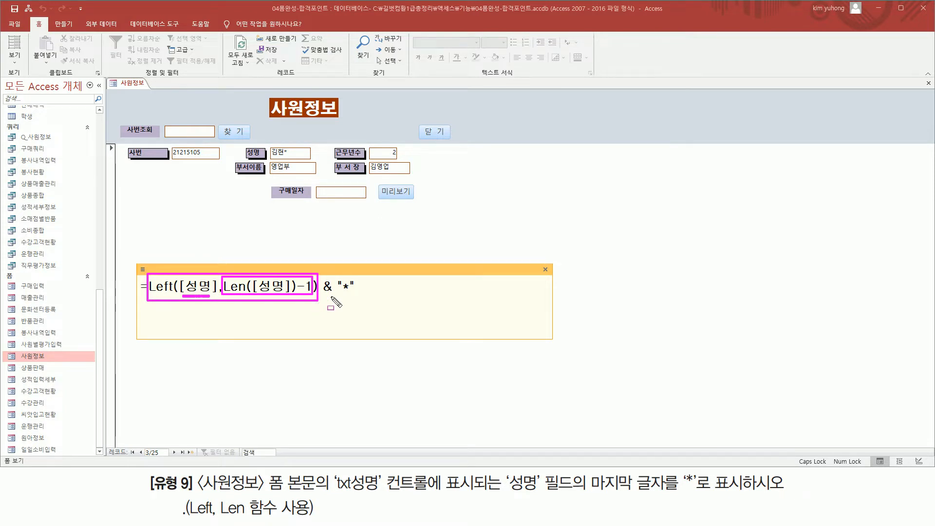
drag(320, 295, 363, 295)
key(Escape)
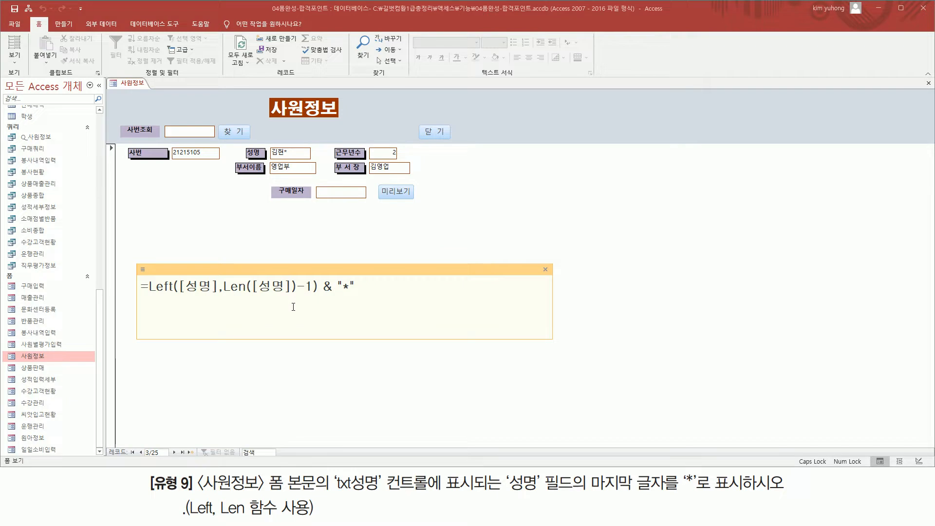
Step: Close the 사원정보 form with its design changes saved
click(659, 238)
click(928, 83)
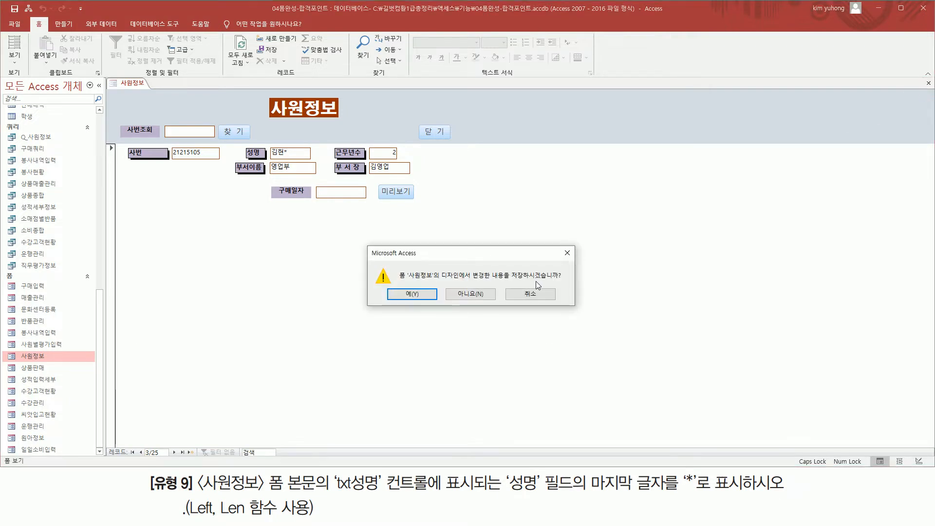
click(415, 295)
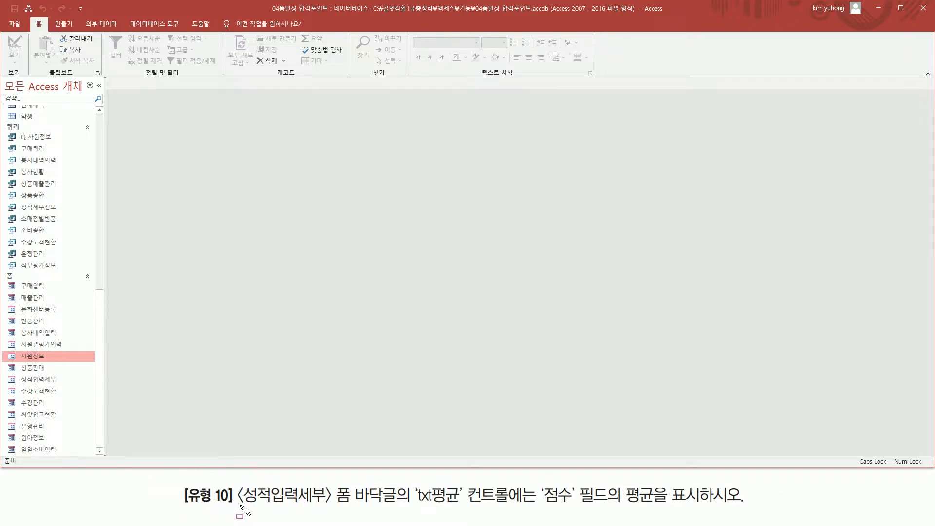
drag(239, 506, 332, 506)
drag(18, 374, 69, 386)
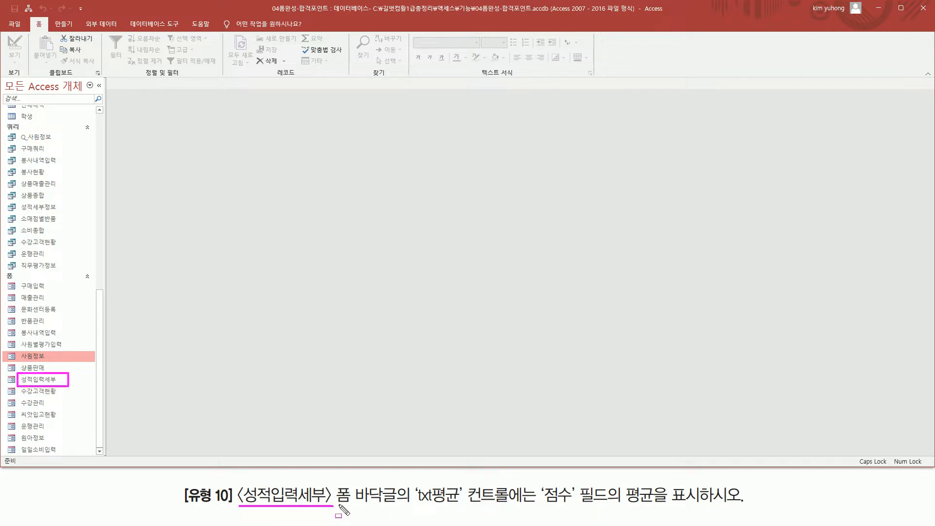
mouse_move(335, 504)
mouse_down()
mouse_move(398, 480)
mouse_move(470, 505)
mouse_move(554, 493)
mouse_move(566, 510)
mouse_move(657, 504)
mouse_up()
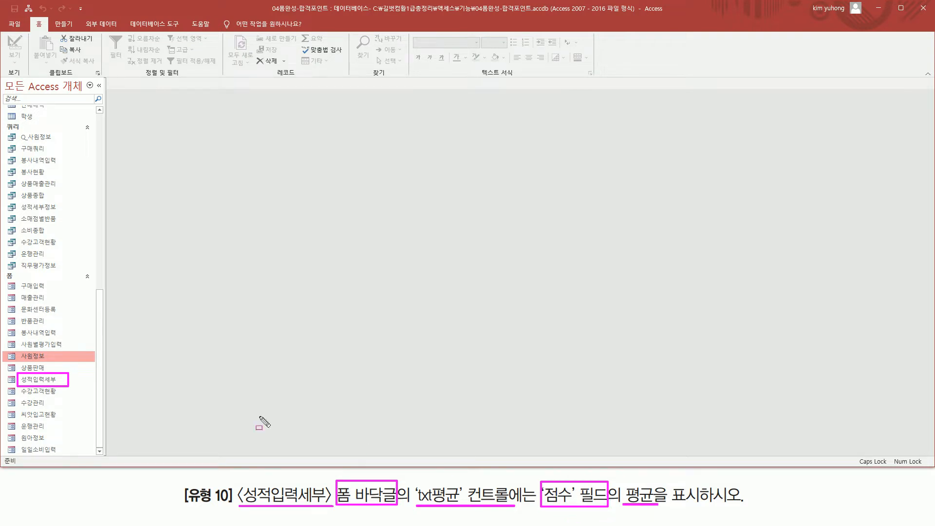
key(Escape)
Step: Open the 성적입력세부 form, locate the 평균점수 box in its footer, and switch the form to Design View
double_click(49, 380)
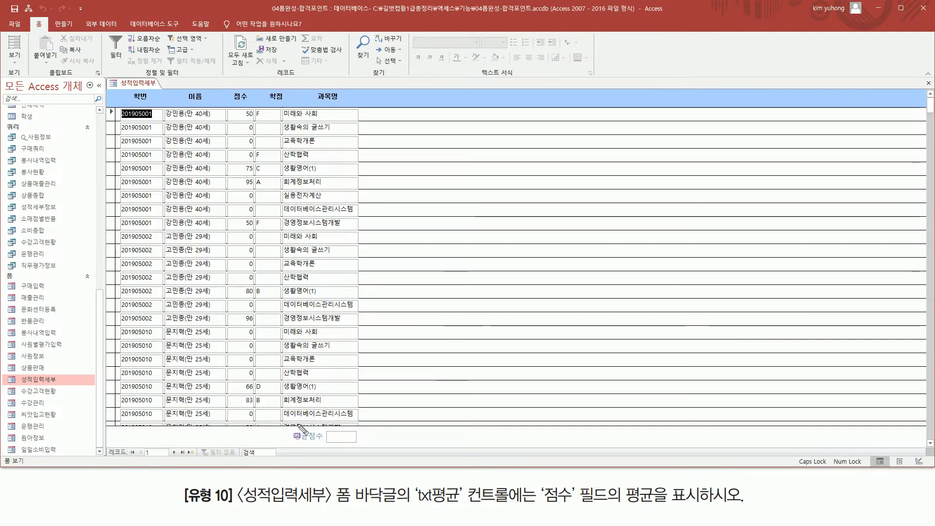
key(ctrl+2)
drag(291, 427, 369, 448)
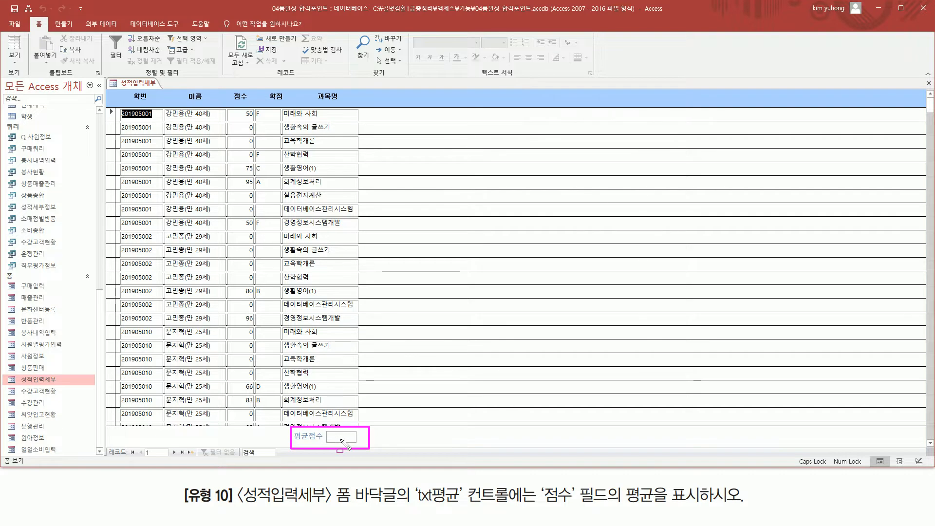
drag(239, 105, 255, 420)
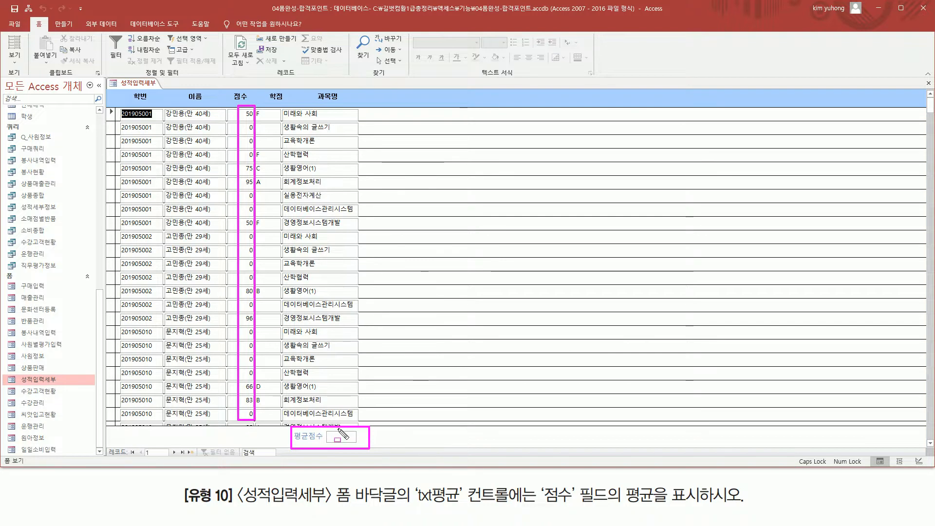
key(Escape)
right_click(137, 83)
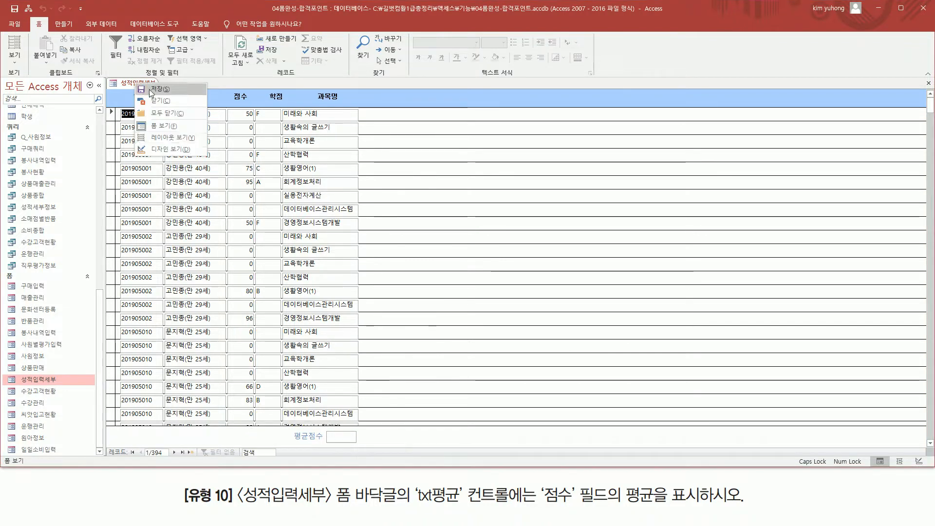
click(171, 149)
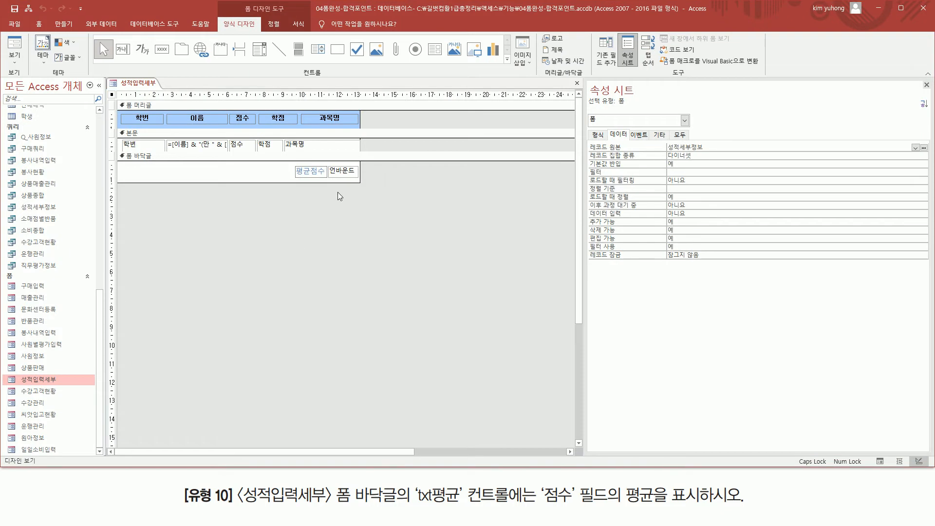
Step: Set the Control Source of the txt평균 text box in the form footer to =AVG([점수])
click(339, 171)
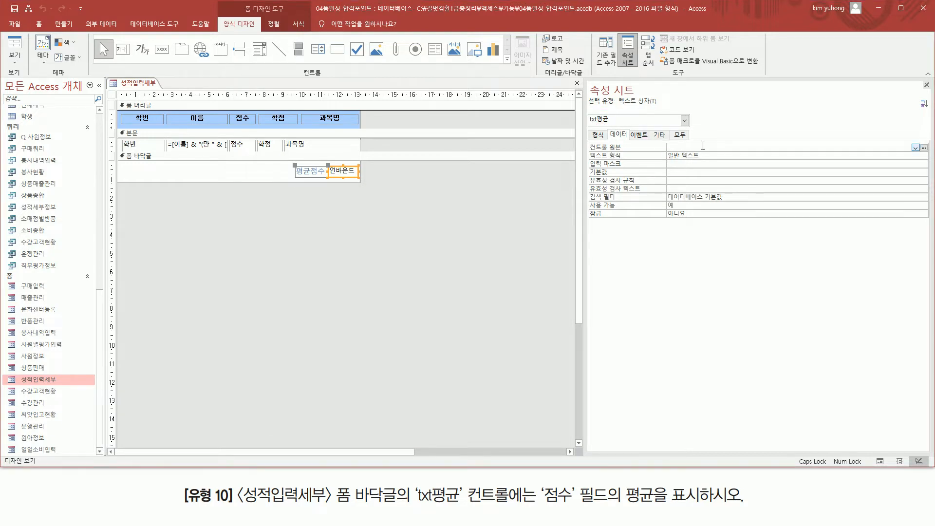
click(725, 148)
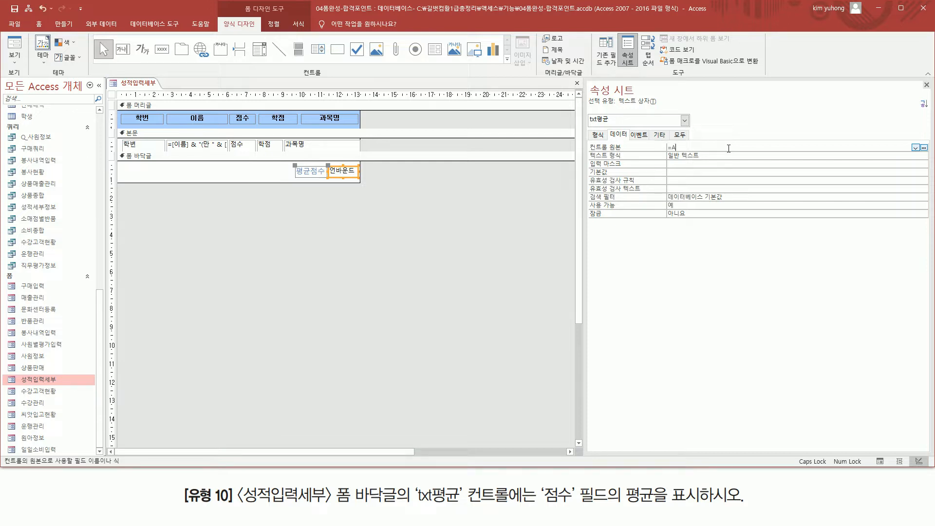
text(VG)
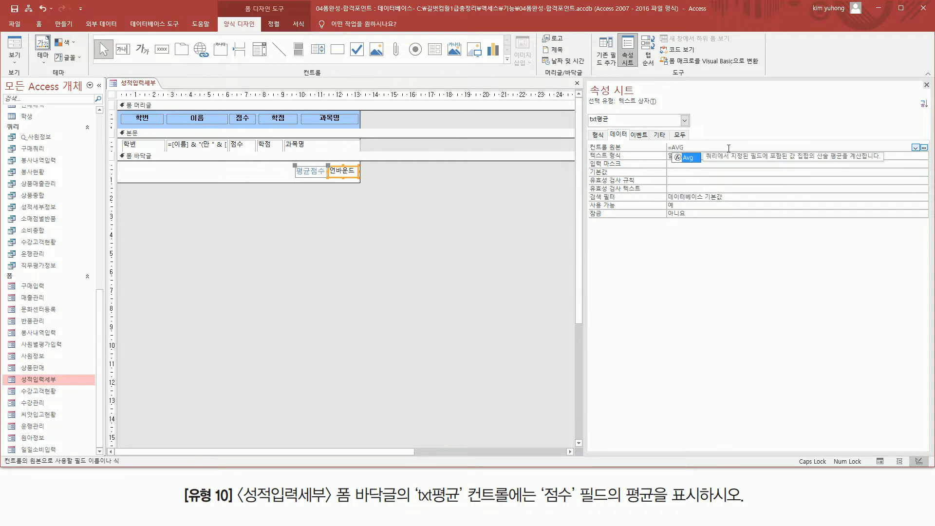
text(()
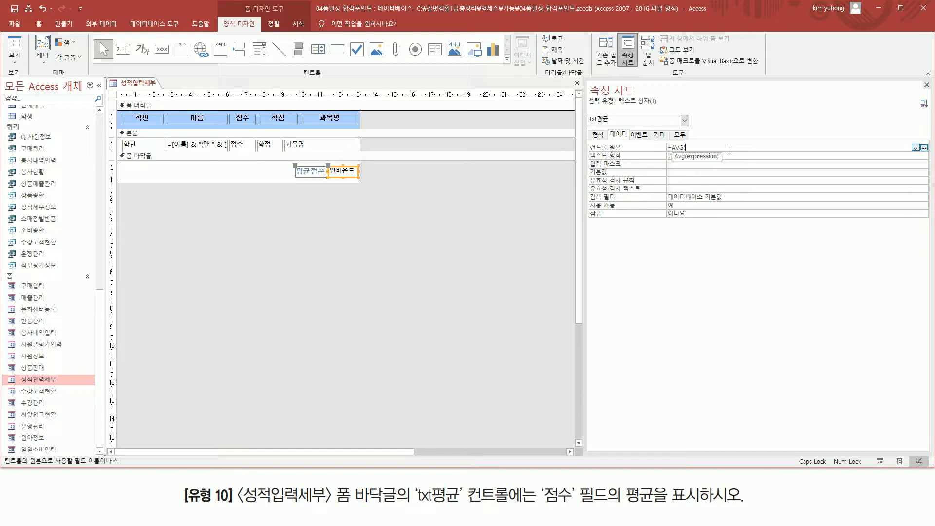
text([점수]))
key(Return)
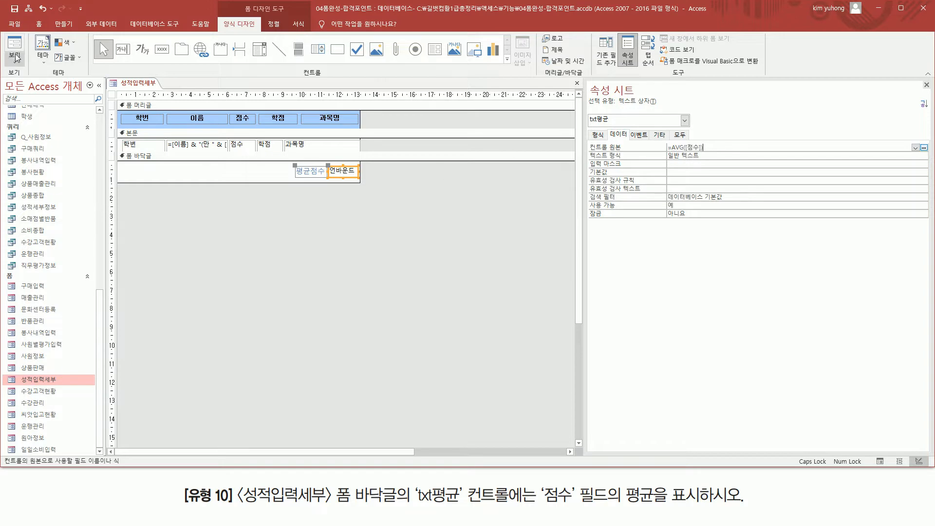
Step: Show 성적입력세부 in Form View to check the 평균점수 box, and close the form with its design changes saved
click(17, 58)
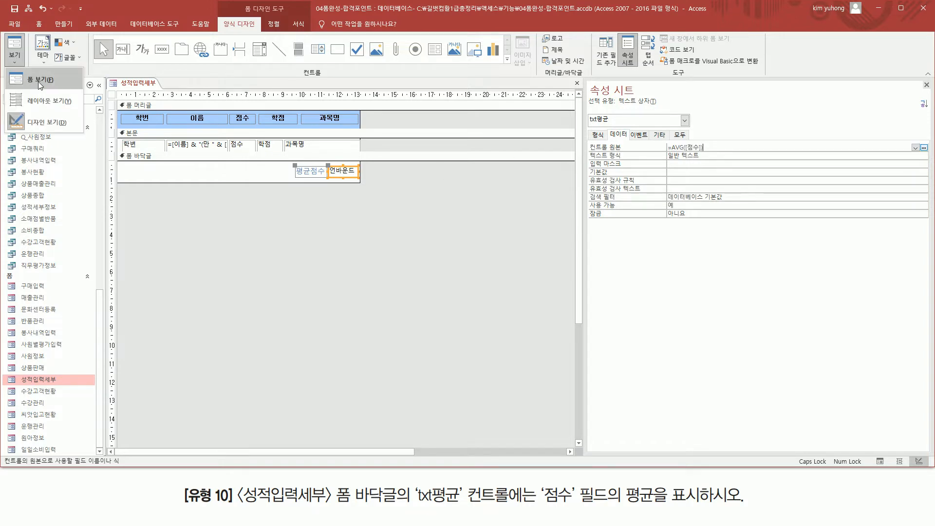
click(36, 84)
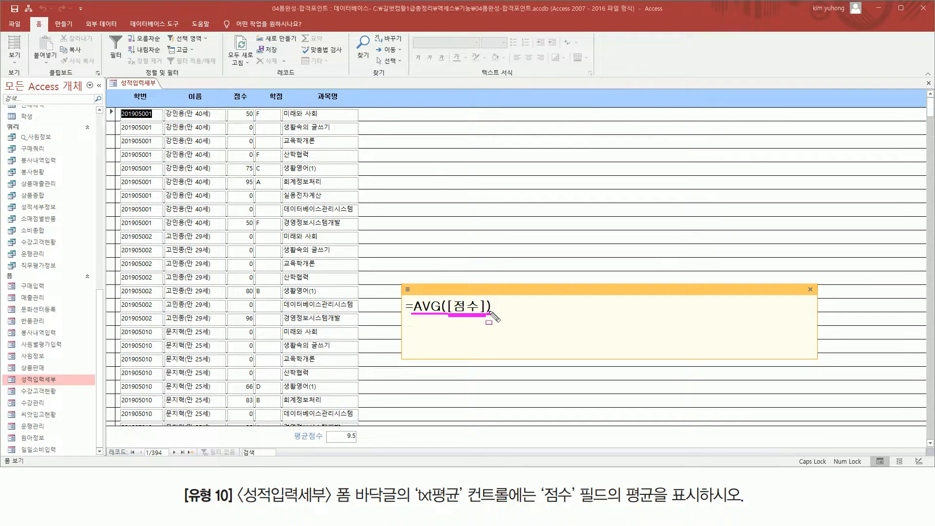
click(928, 84)
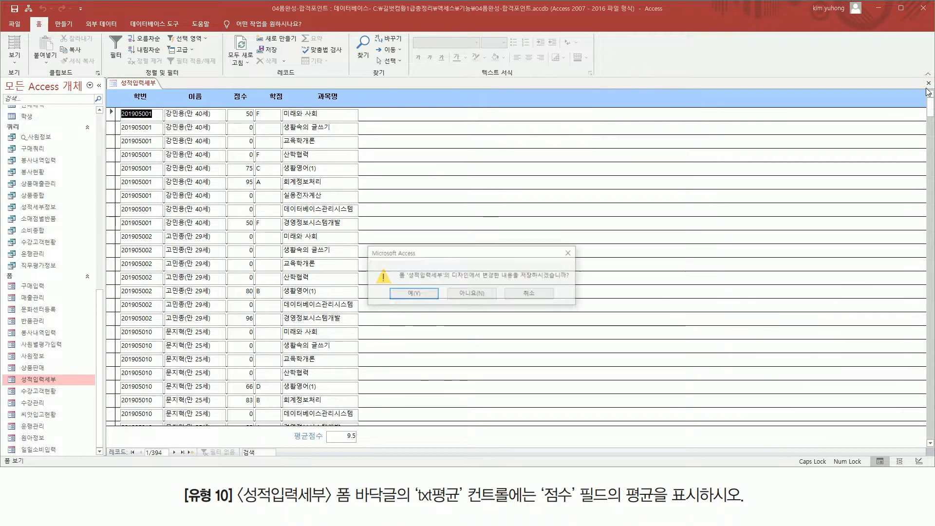
click(412, 294)
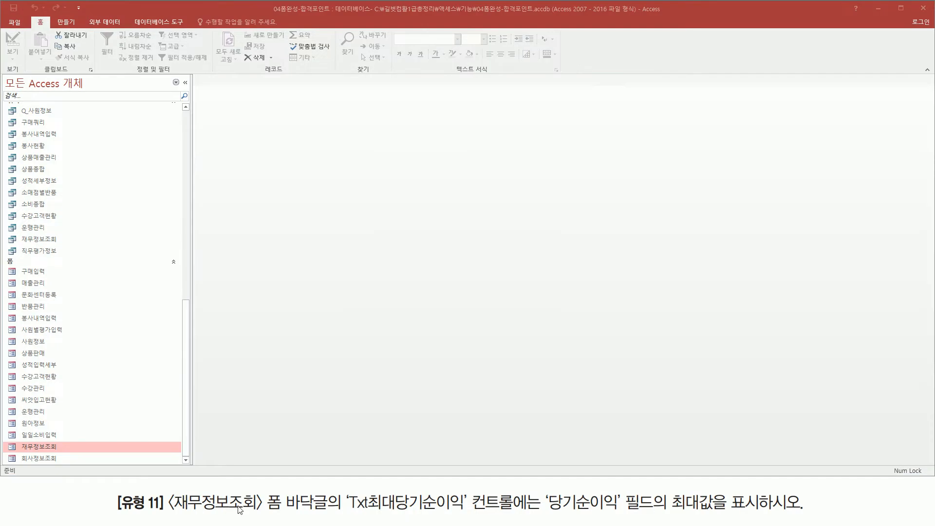
mouse_move(169, 484)
mouse_down()
mouse_move(251, 517)
mouse_move(326, 512)
mouse_up()
mouse_move(327, 514)
mouse_down()
mouse_move(344, 505)
mouse_move(361, 515)
mouse_move(468, 516)
mouse_up()
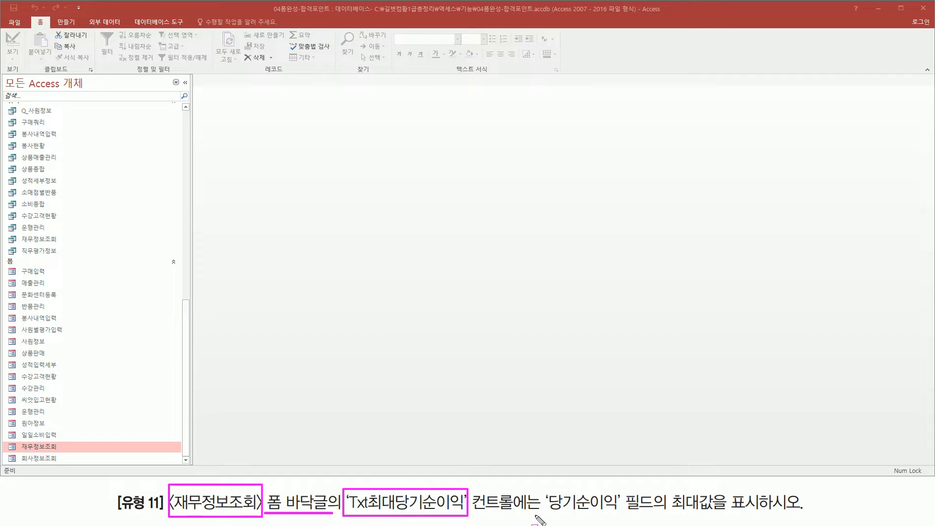
drag(542, 515, 718, 519)
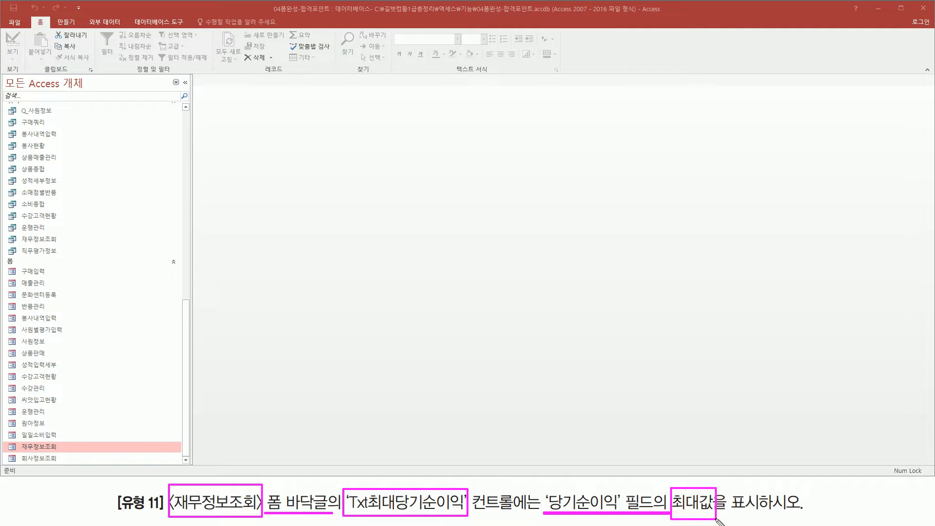
key(Escape)
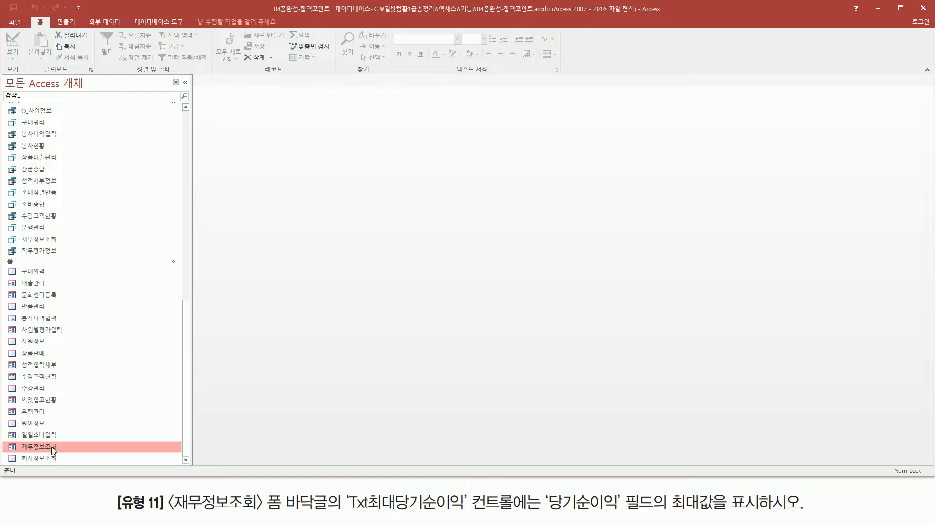
Step: Open the 재무정보조회 form, locate the 최대 당기순이익 box in its footer, and switch the form to Design View
double_click(51, 446)
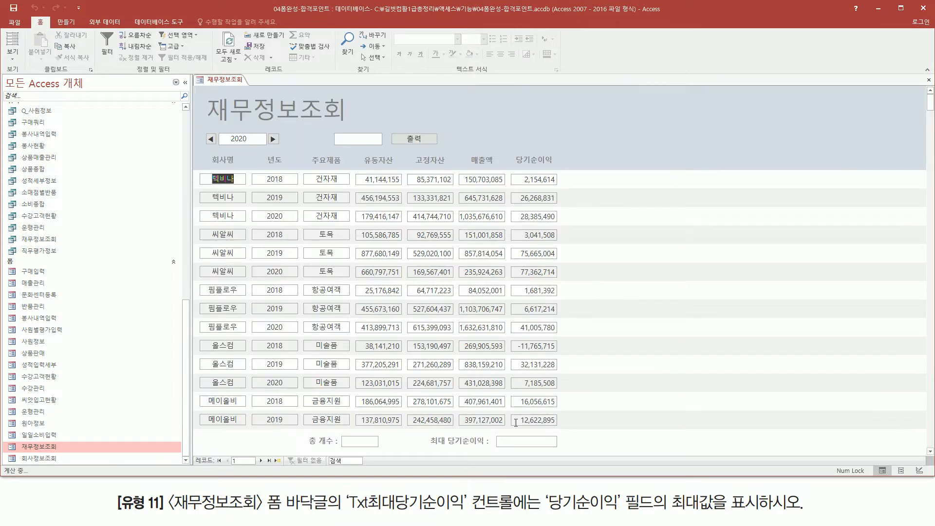
key(ctrl+2)
mouse_move(424, 448)
mouse_down()
mouse_move(542, 448)
mouse_move(565, 441)
mouse_move(564, 432)
mouse_up()
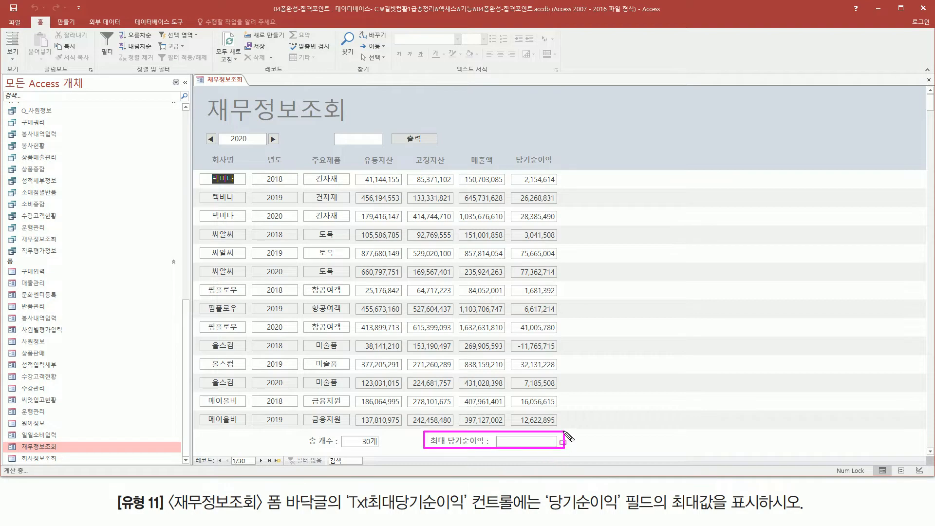
drag(497, 438, 550, 445)
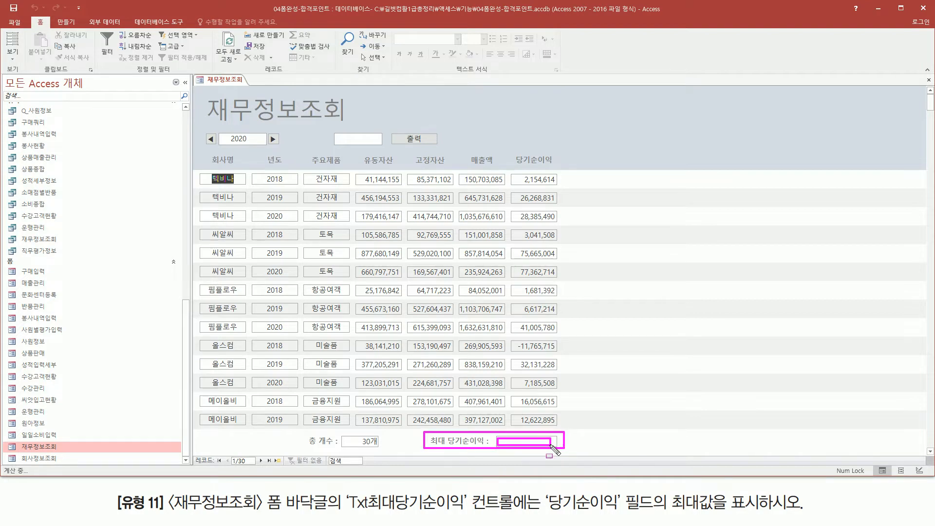
drag(543, 511, 621, 511)
drag(669, 489, 724, 517)
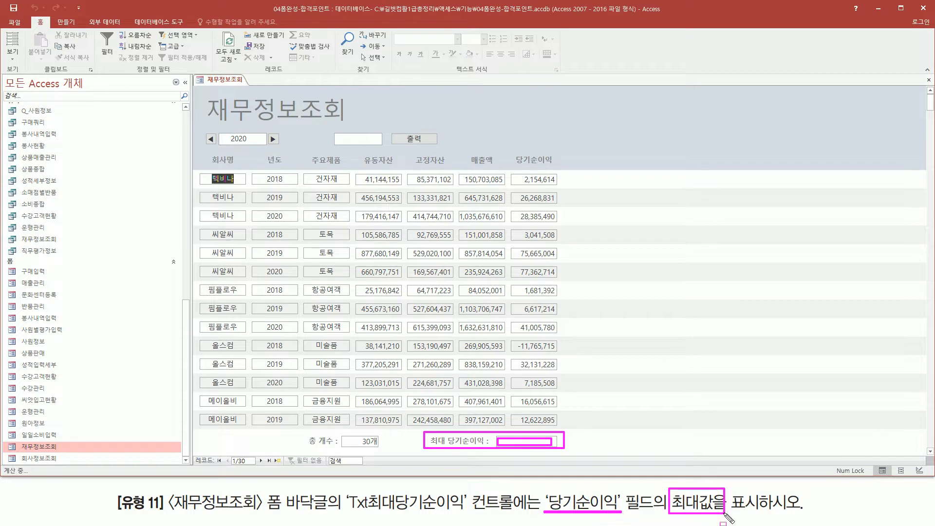
key(Escape)
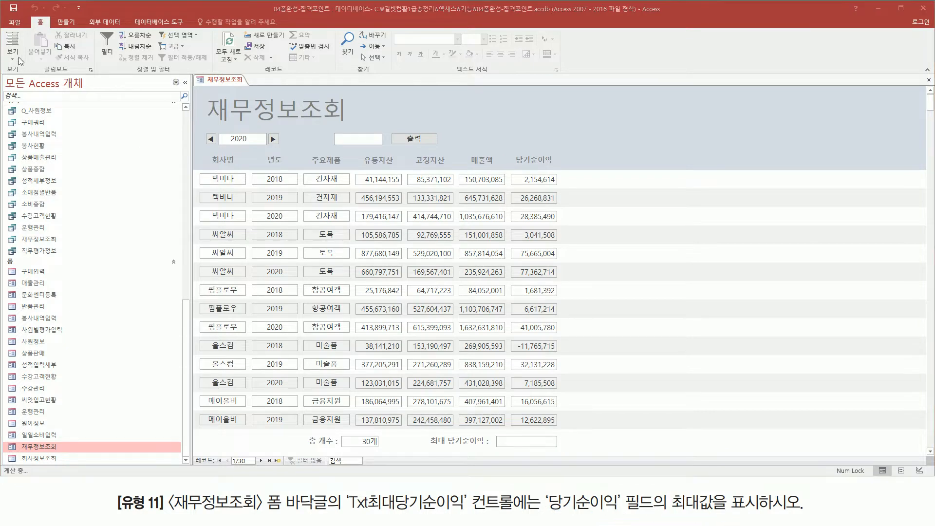
click(15, 56)
click(31, 118)
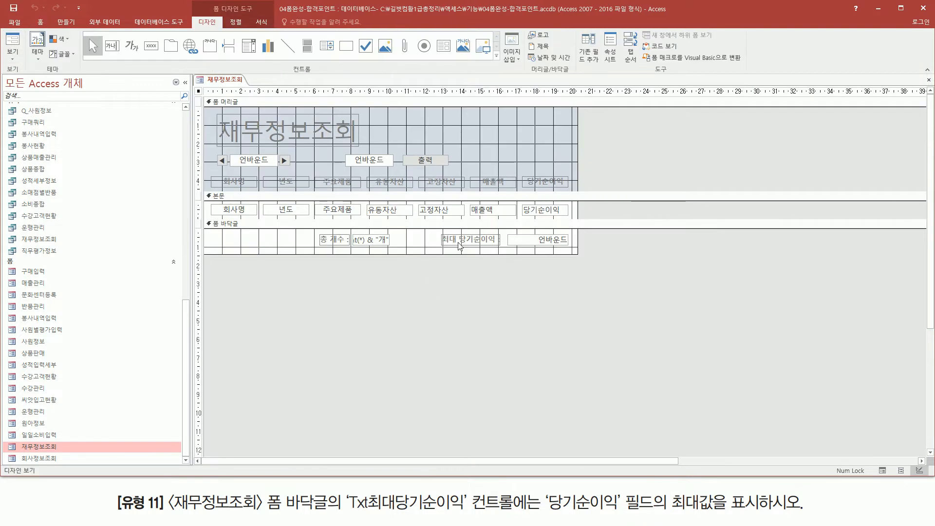
Step: Show the properties of the Txt최대당기순이익 text box in the 재무정보조회 form footer
click(525, 246)
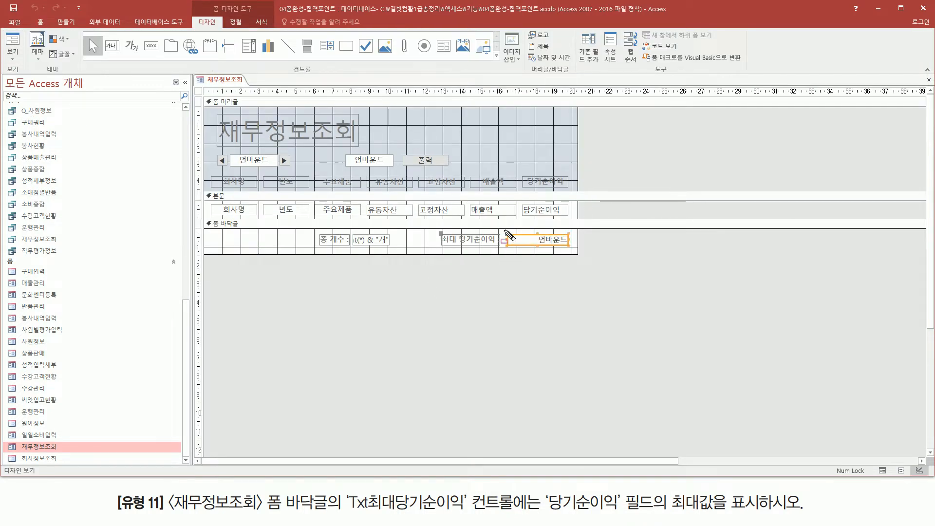
double_click(535, 247)
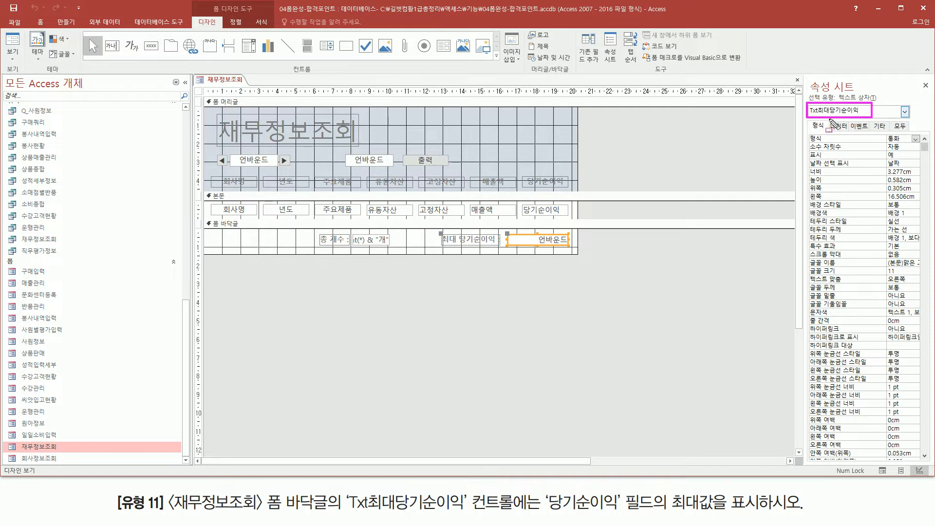
drag(344, 513, 467, 512)
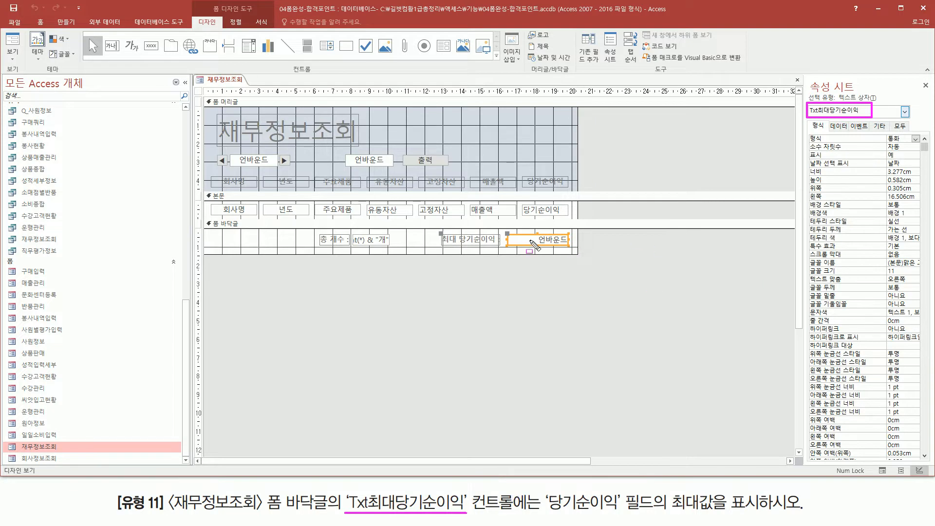
drag(670, 511, 713, 511)
drag(544, 487, 623, 515)
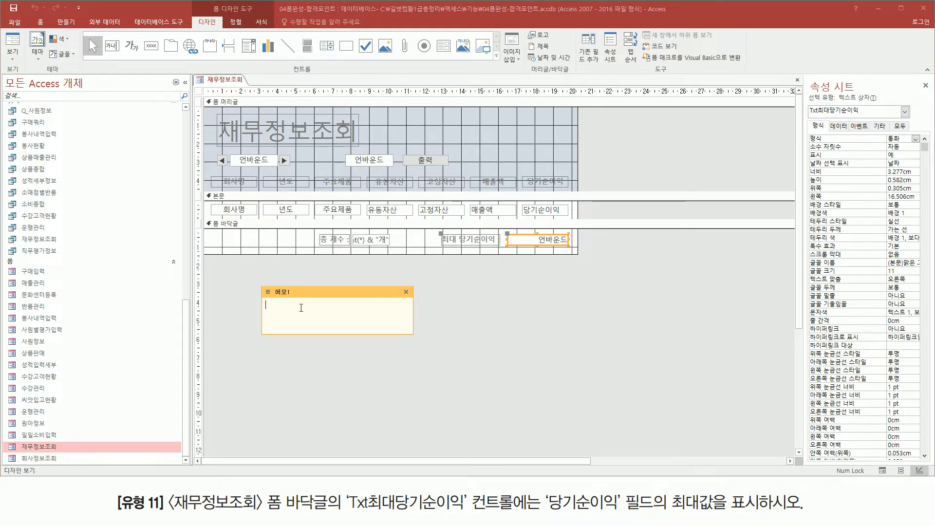
Step: Write =max([당기순이익]) in an on-screen memo note and copy the whole expression
text(max([)
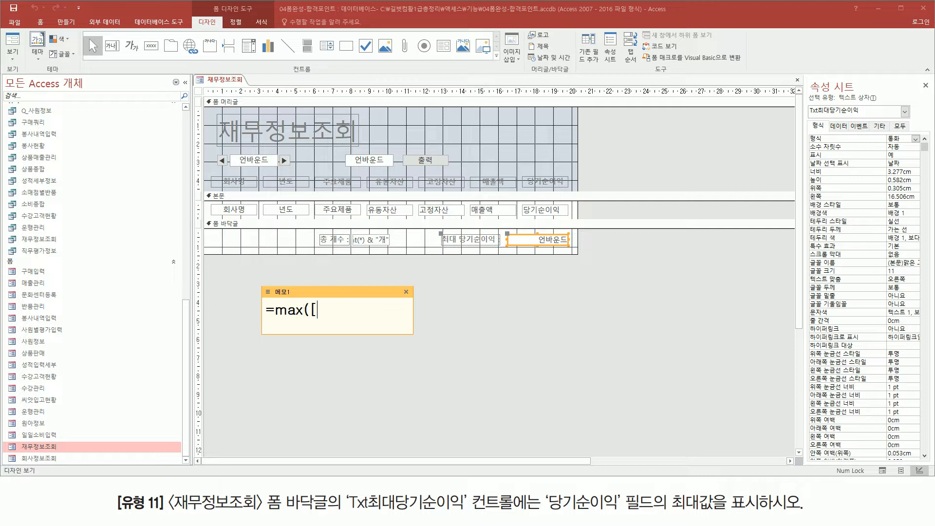
text(당기순이익])
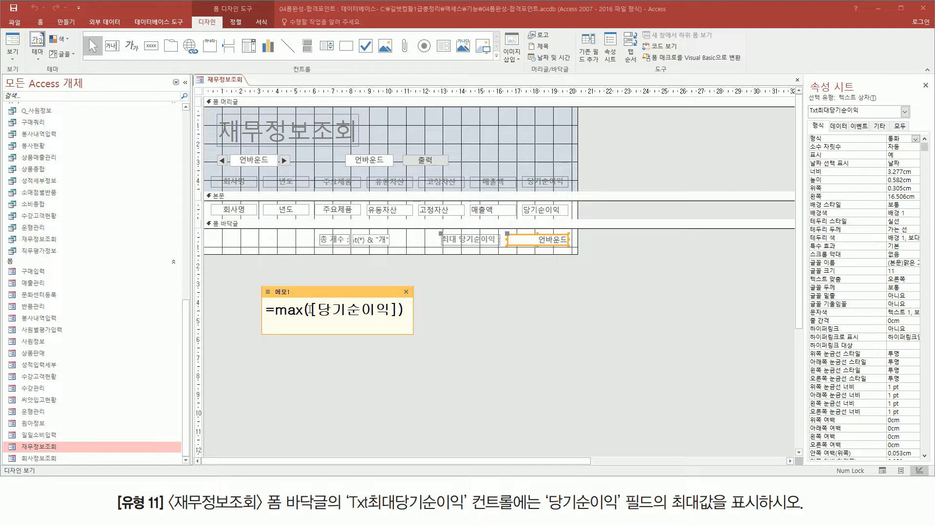
drag(308, 309, 400, 310)
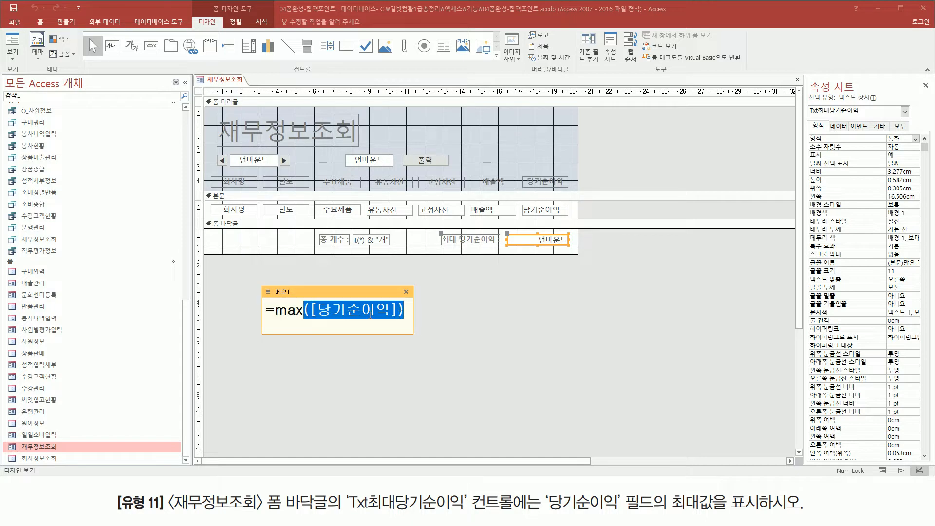
drag(410, 313, 232, 299)
key(ctrl+c)
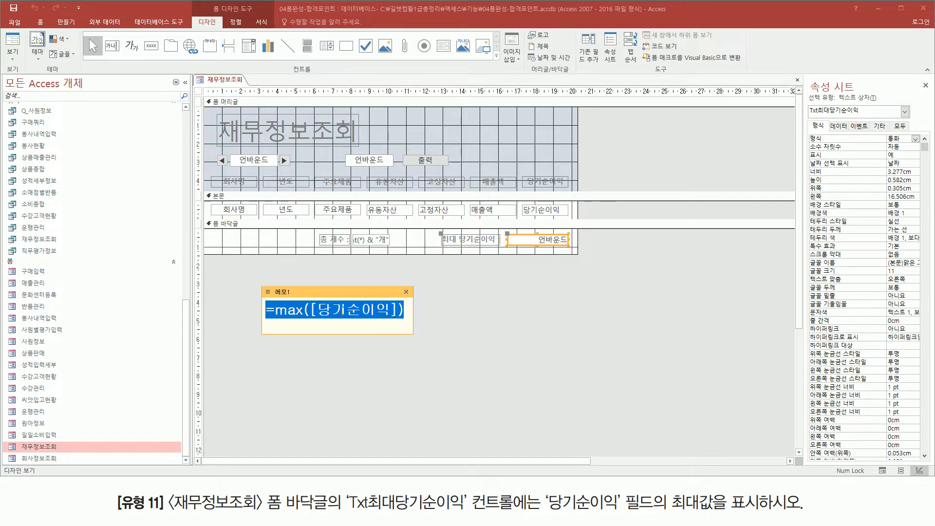
click(347, 320)
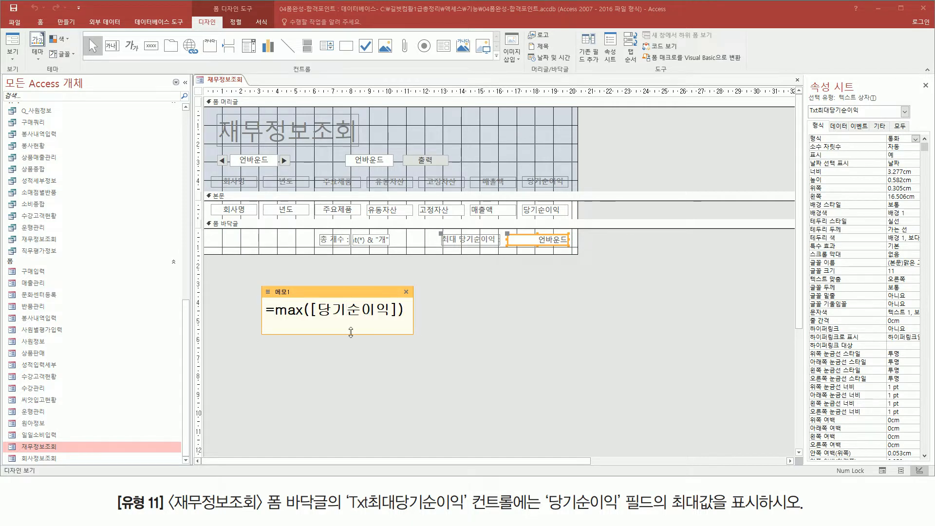
Step: Paste the copied expression =max([당기순이익]) into the Txt최대당기순이익 text box as its control source
click(521, 241)
key(ctrl+v)
click(523, 303)
click(520, 241)
Step: Show 재무정보조회 in Form View to check the 최대 당기순이익 box, and close the form with its design changes saved
click(15, 39)
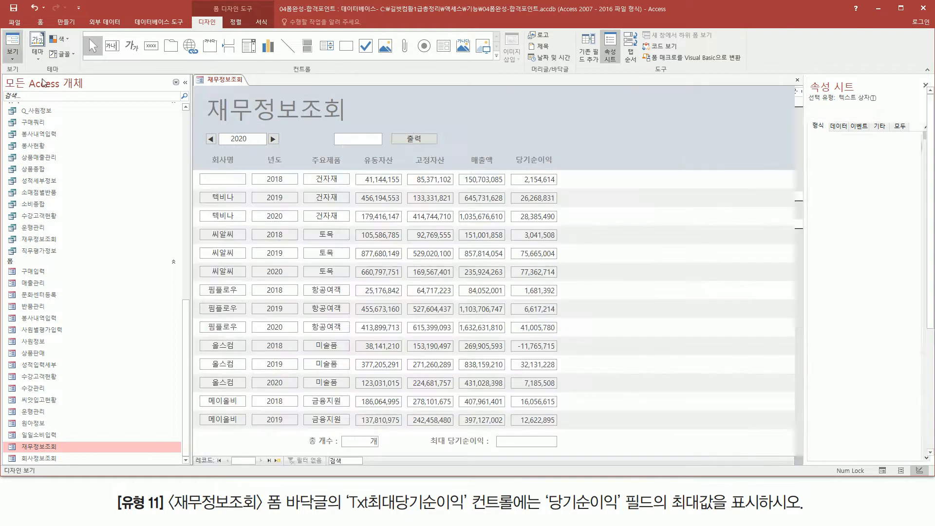
key(ctrl+shift+d)
drag(497, 432, 568, 452)
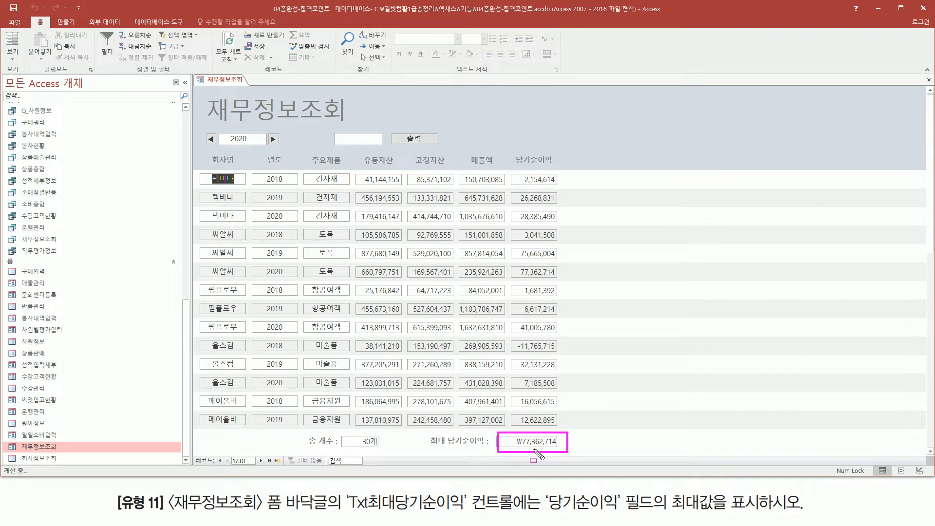
key(Escape)
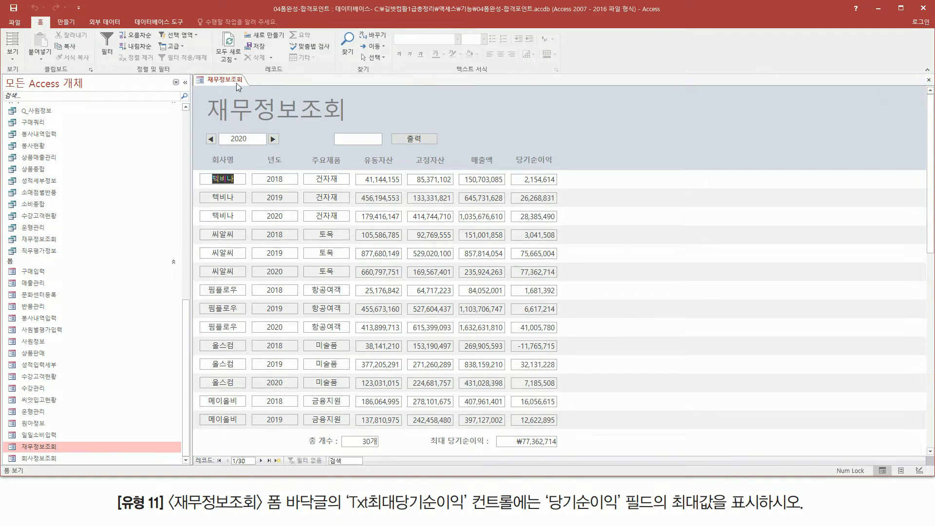
click(928, 79)
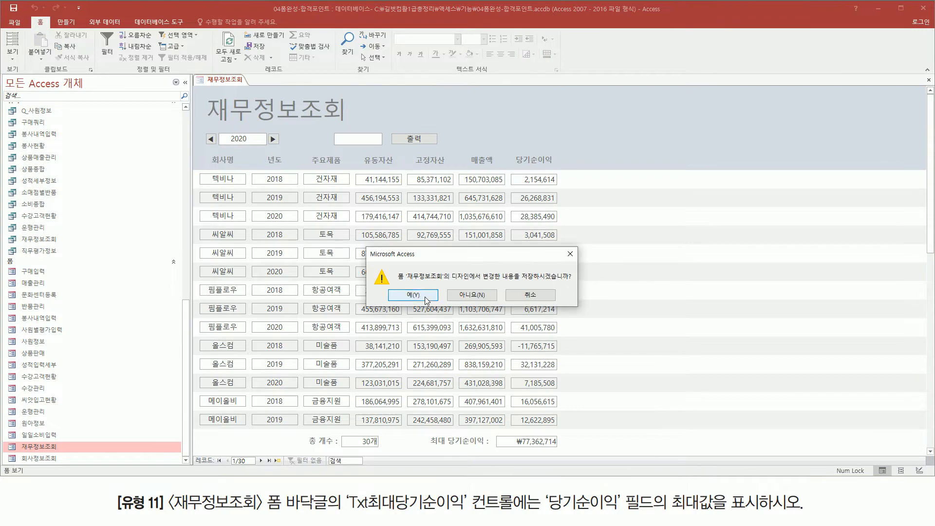
click(413, 295)
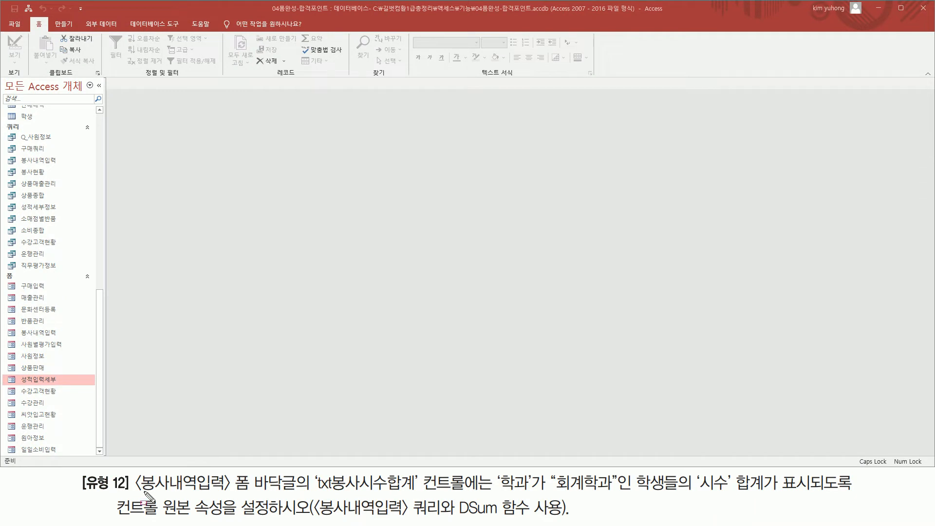
drag(137, 493, 414, 495)
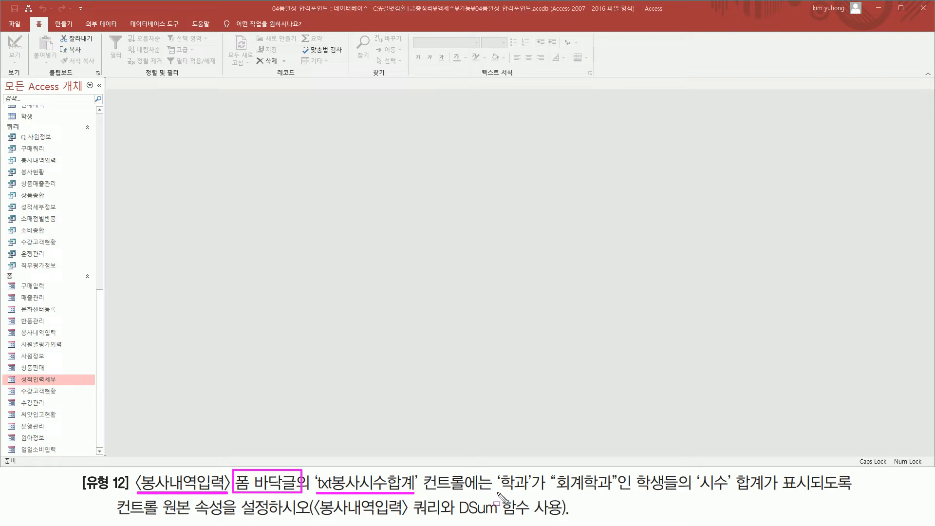
drag(498, 493, 769, 493)
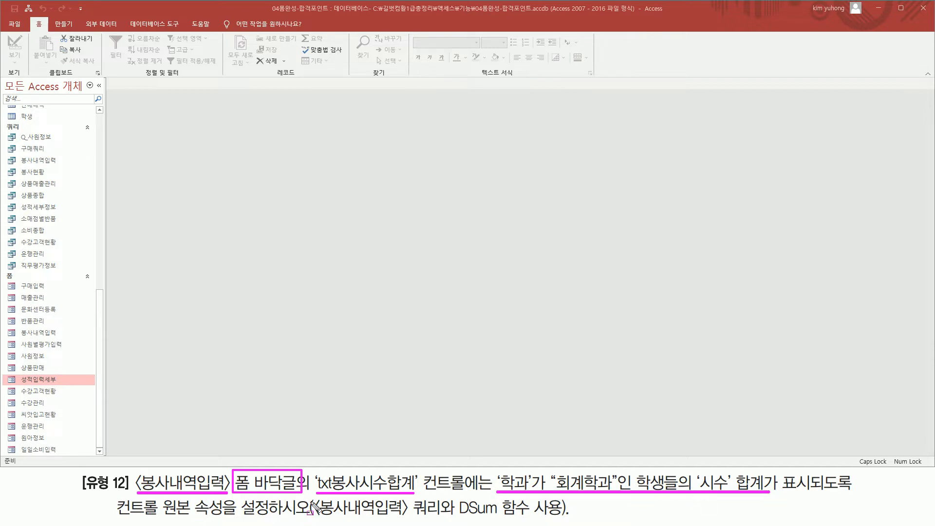
drag(319, 517, 403, 517)
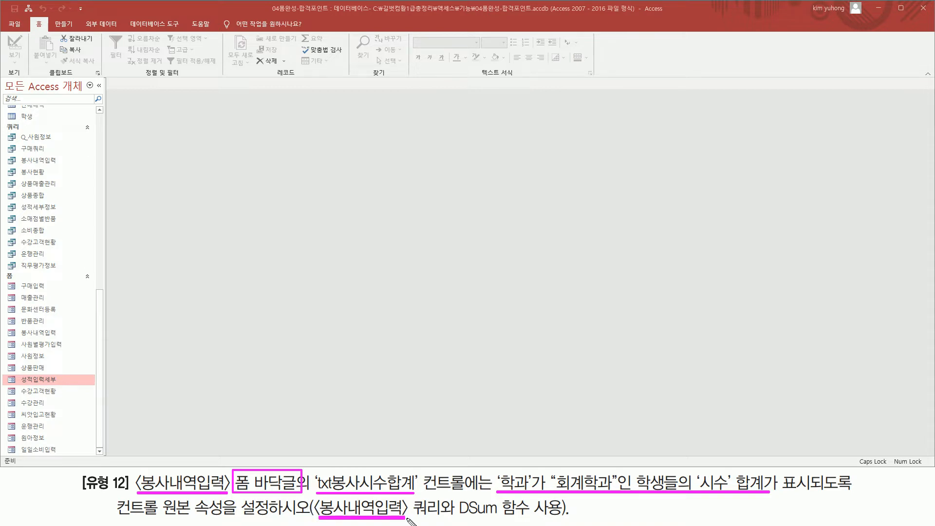
Step: Open the 봉사내역입력 form in Form View to check the footer box for the 회계학과 students' total 봉사 시수
drag(458, 517, 559, 518)
drag(19, 324, 60, 337)
key(Escape)
double_click(46, 332)
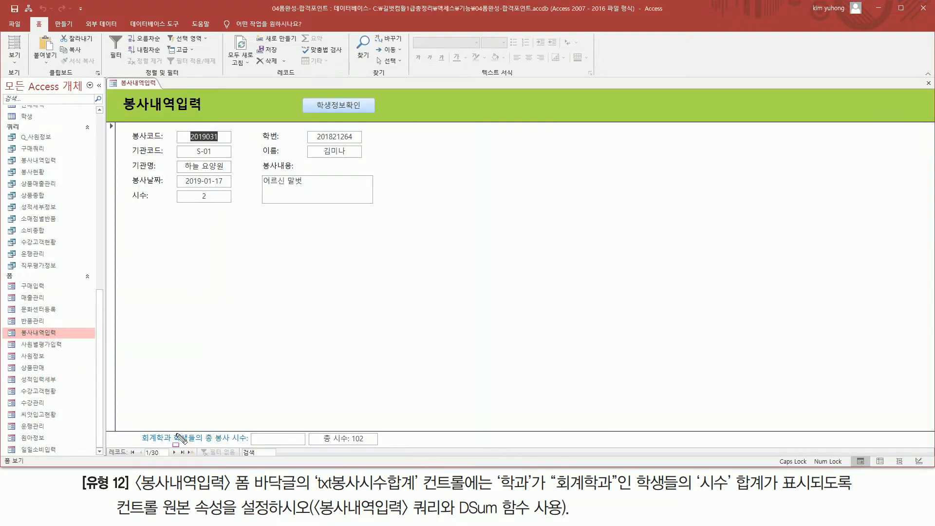
drag(141, 444, 306, 444)
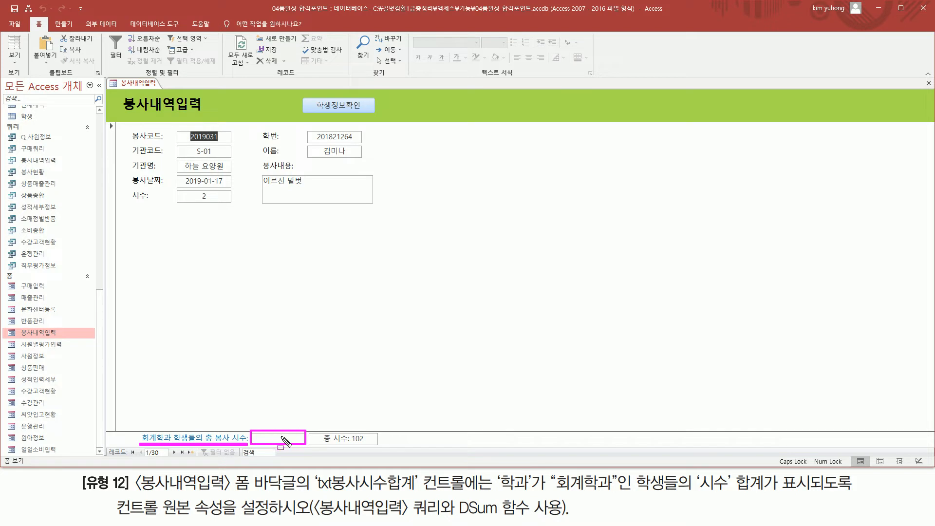
key(Escape)
Step: Switch the 봉사내역입력 form to Design View and show the data properties of the txt봉사시수합계 text box in the form footer
right_click(141, 82)
click(175, 152)
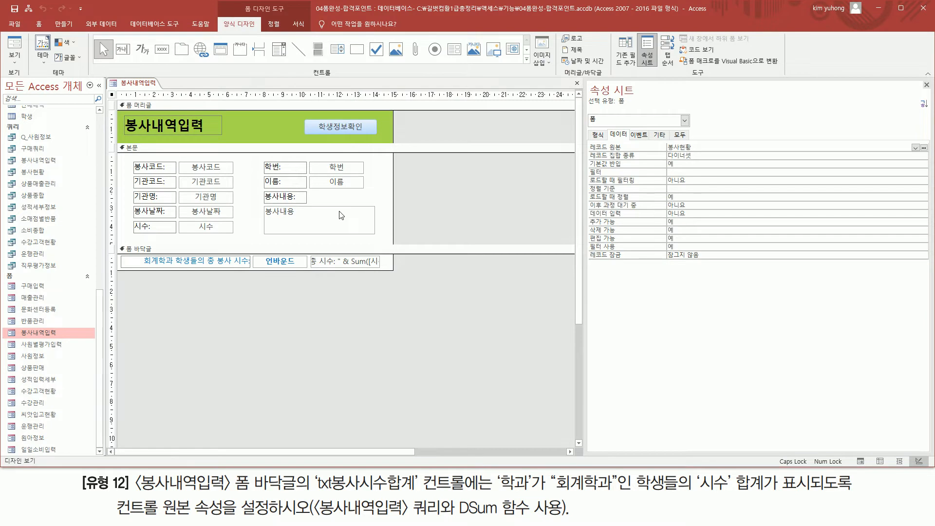
click(288, 266)
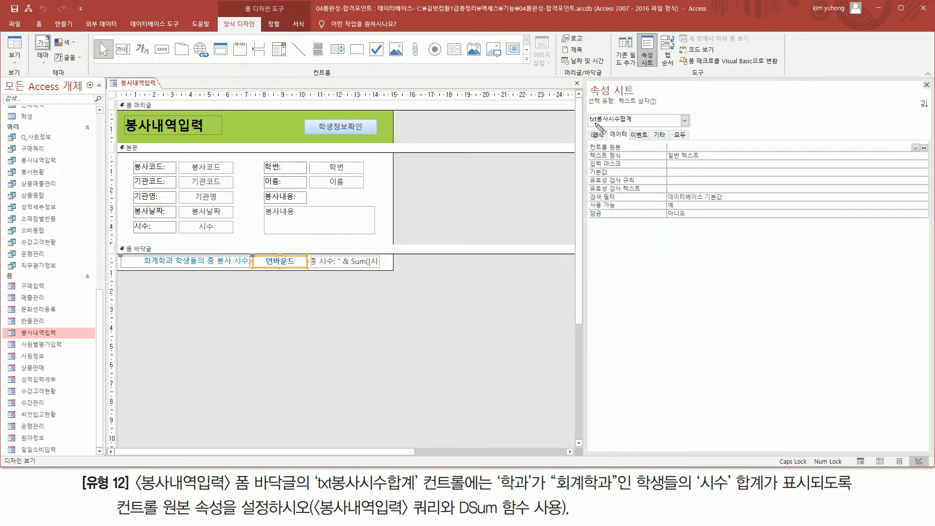
mouse_move(588, 126)
mouse_down()
mouse_move(636, 125)
mouse_move(637, 113)
mouse_up()
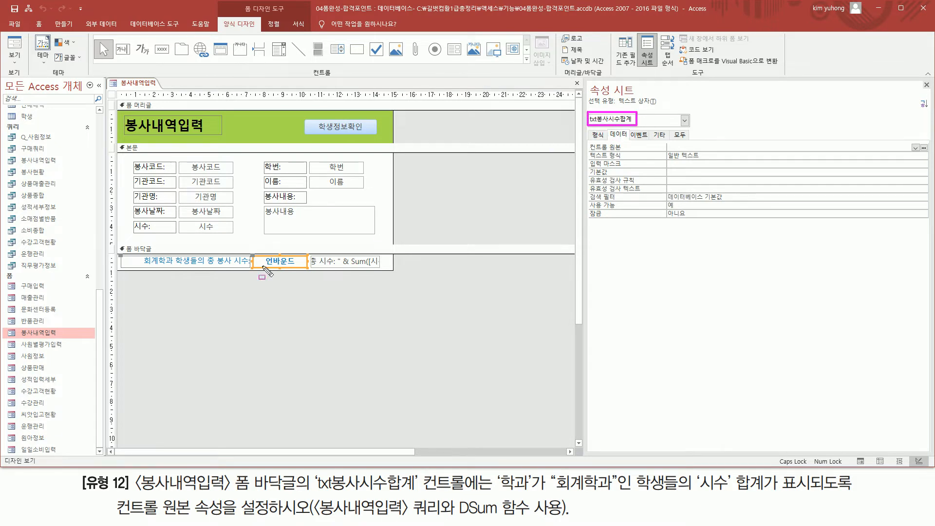
drag(588, 150, 755, 149)
key(Escape)
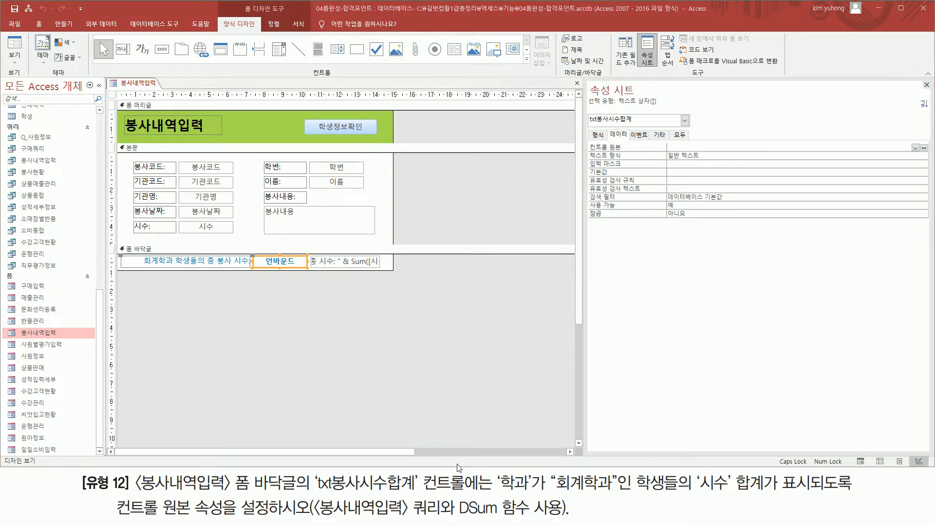
drag(457, 515, 557, 516)
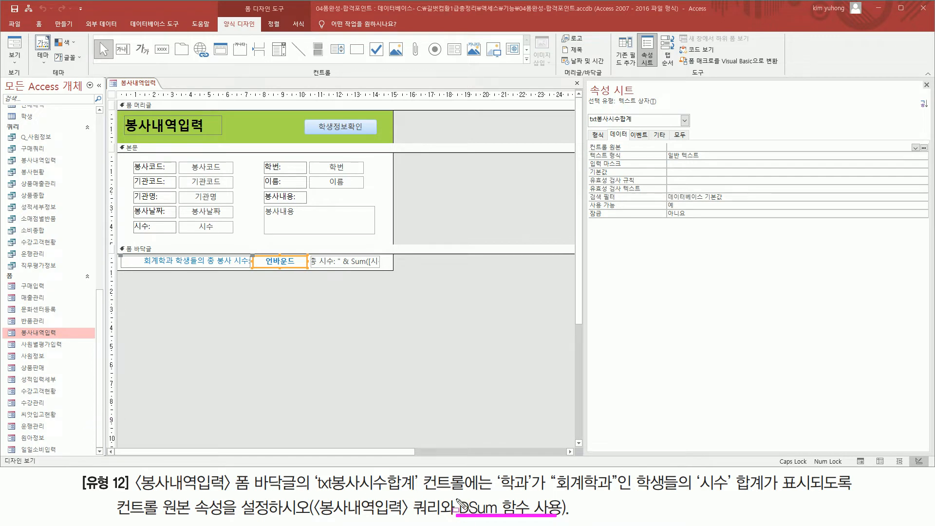
drag(457, 495, 469, 514)
key(Escape)
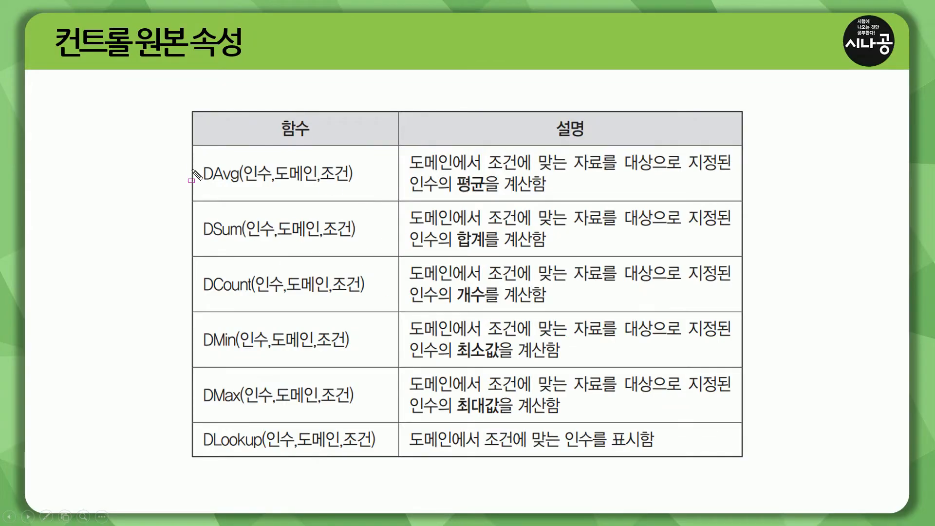
drag(212, 183, 239, 184)
drag(213, 238, 239, 239)
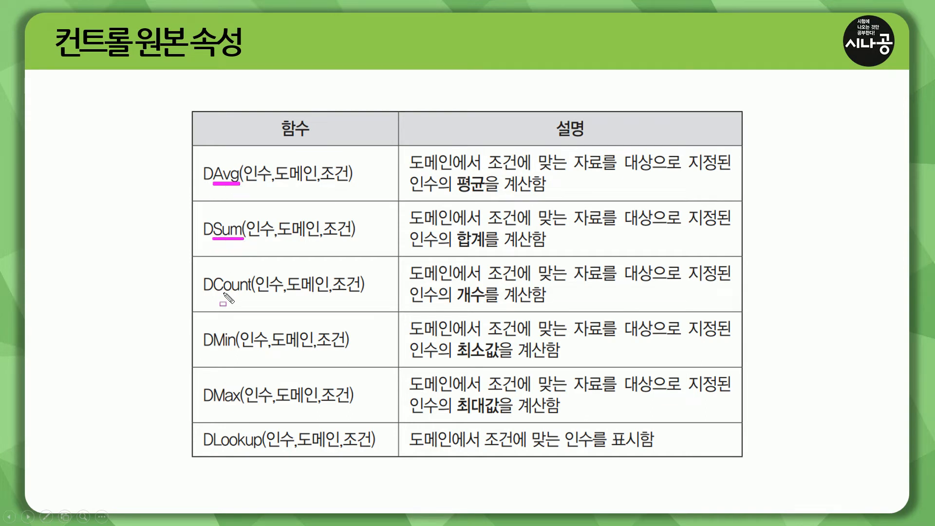
drag(213, 294, 252, 295)
drag(214, 349, 229, 350)
drag(215, 403, 238, 404)
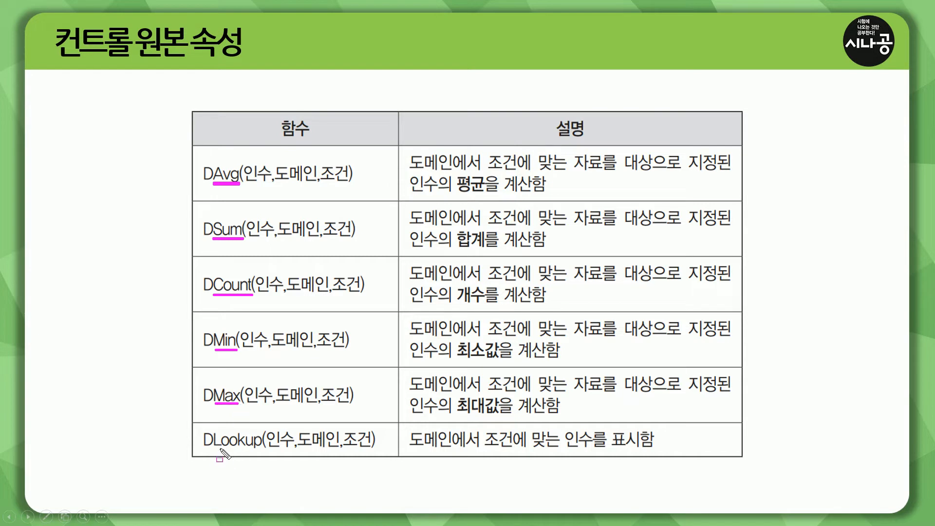